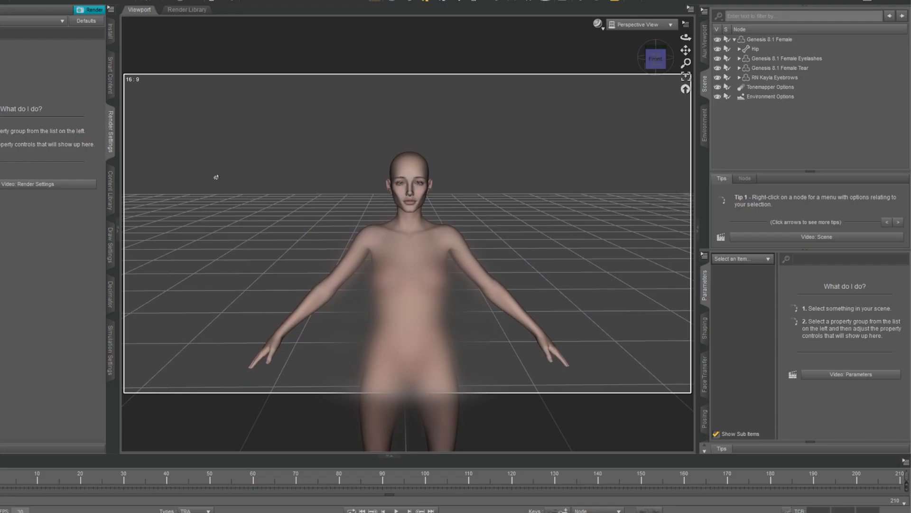
- Choose the alina mask3 OBJ file and open it for import into the scene
{"action": "scroll", "coordinate": [332, 167], "scroll_direction": "up", "scroll_amount": 4}
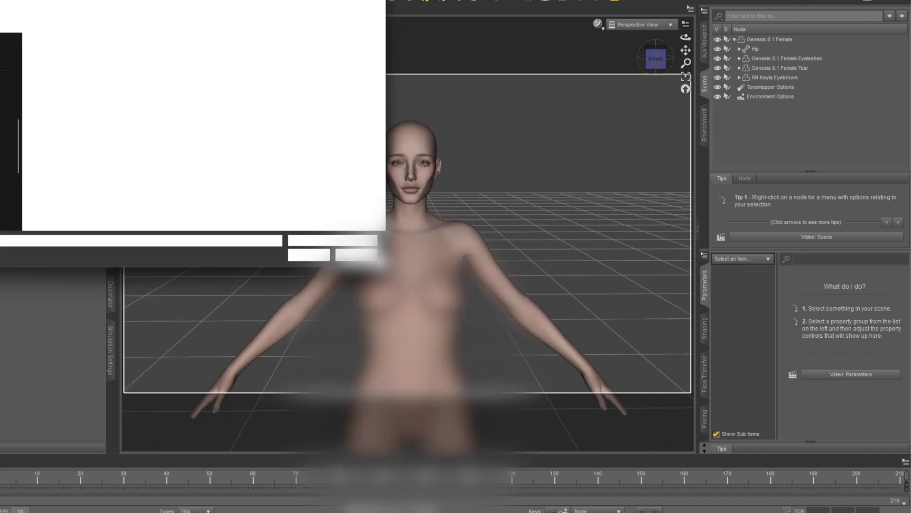
{"action": "left_click", "coordinate": [67, 69]}
{"action": "left_click", "coordinate": [308, 255]}
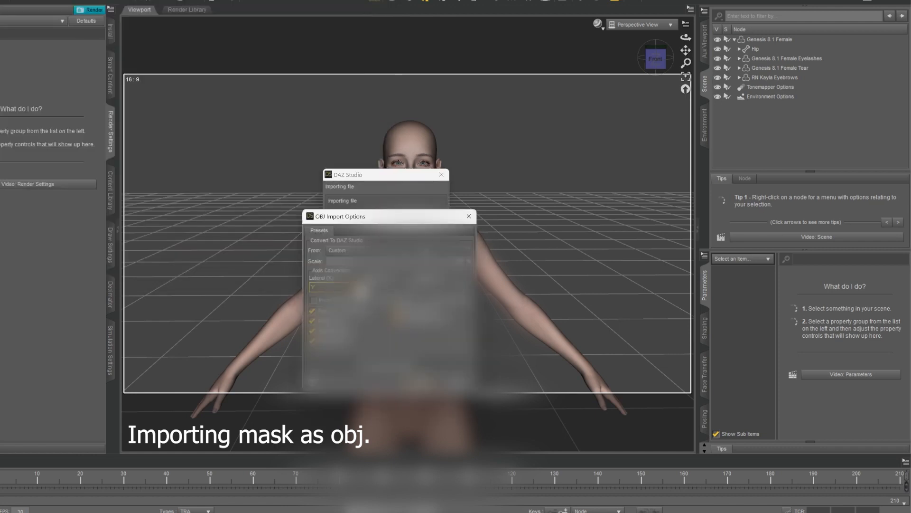
- Import the mask with the DAZ Studio (1 unit = 1cm) scale, setting the vertical axis to Z and the lateral axis to Y
{"action": "left_click", "coordinate": [360, 250]}
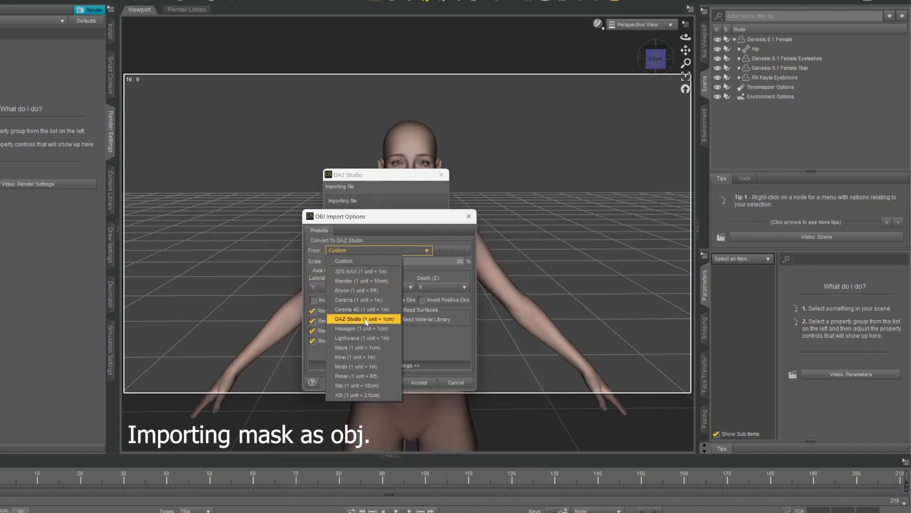
{"action": "left_click", "coordinate": [365, 319]}
{"action": "left_click", "coordinate": [391, 288]}
{"action": "left_click", "coordinate": [389, 301]}
{"action": "left_click", "coordinate": [346, 288]}
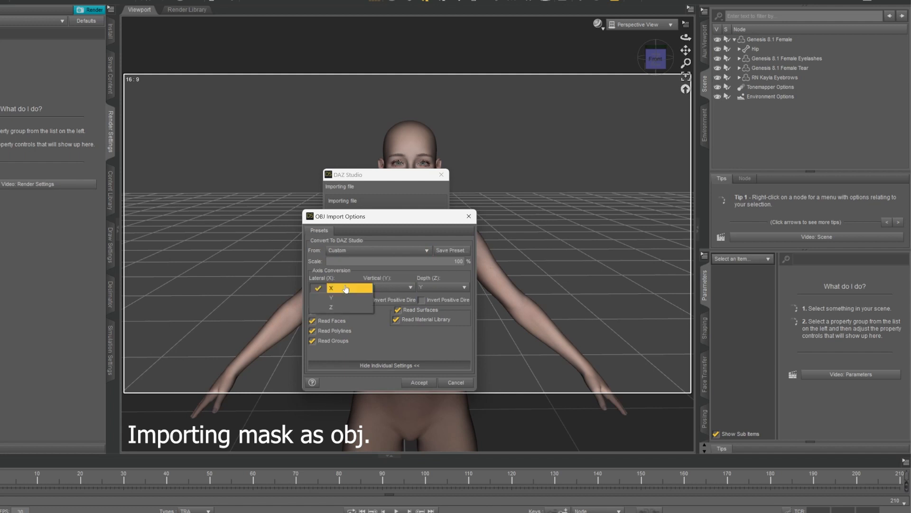
{"action": "left_click", "coordinate": [339, 302]}
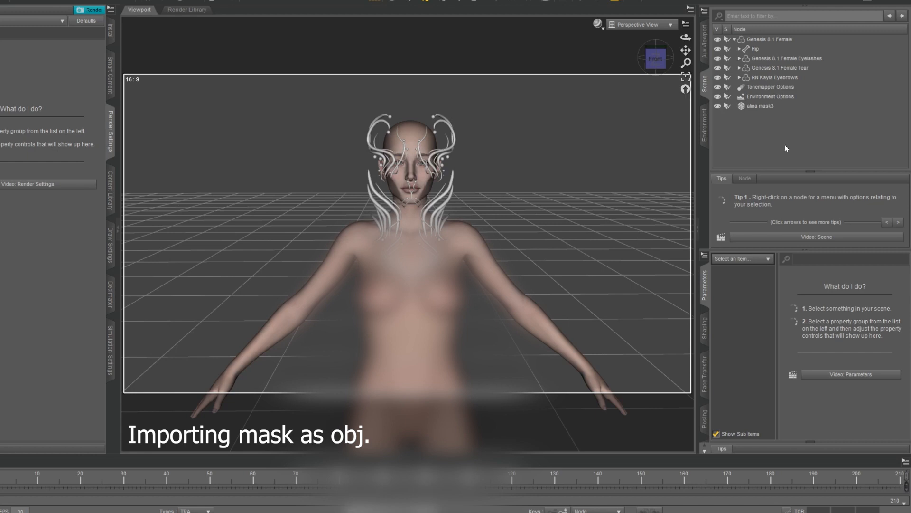
- Shrink alina mask3 to about 70% overall scale and move it vertically to line up with the figure's face
{"action": "left_click", "coordinate": [759, 106]}
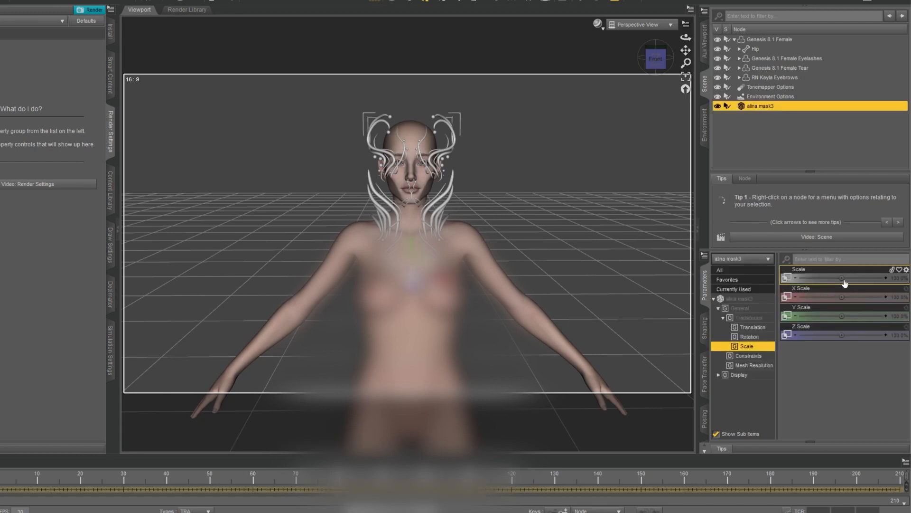
{"action": "left_click_drag", "start_coordinate": [842, 278], "coordinate": [824, 277]}
{"action": "left_click_drag", "start_coordinate": [411, 244], "coordinate": [410, 219]}
{"action": "scroll", "coordinate": [411, 221], "scroll_direction": "up", "scroll_amount": 4}
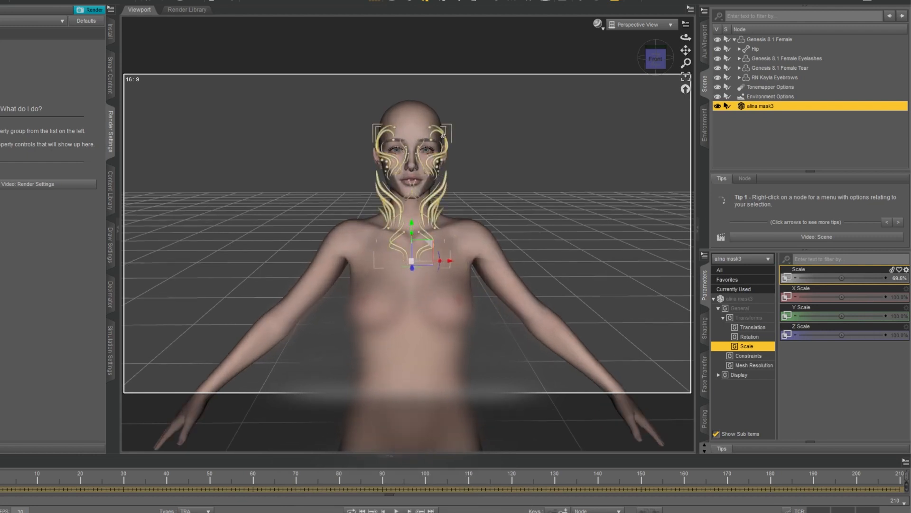
- Lower alina mask3 slightly in the side view so it follows the face and neck
{"action": "left_click_drag", "start_coordinate": [686, 50], "coordinate": [681, 70]}
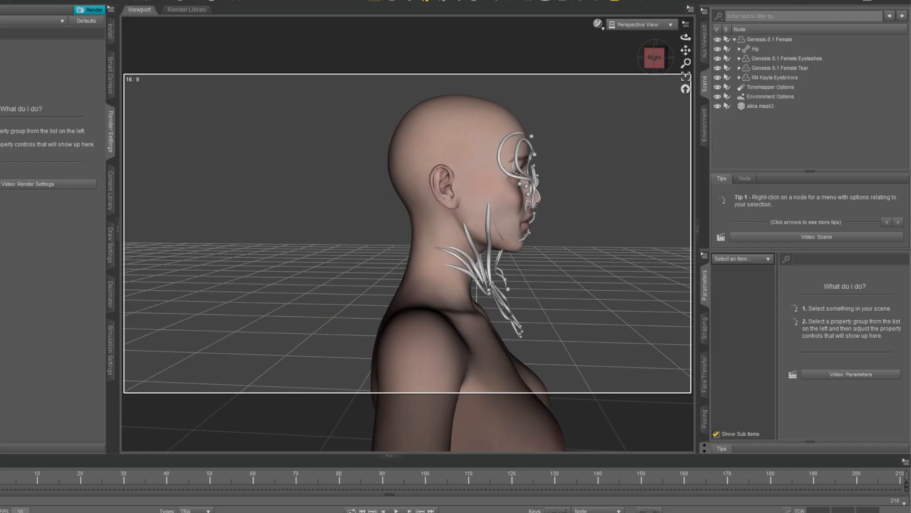
{"action": "left_click", "coordinate": [491, 283]}
{"action": "left_click_drag", "start_coordinate": [486, 300], "coordinate": [489, 313]}
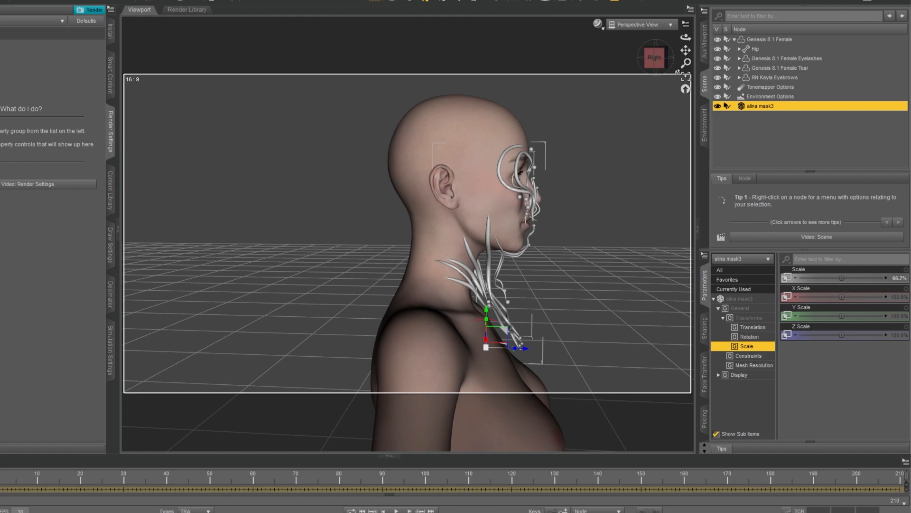
- Set the overall scale of alina mask3 to 70%, working from the front view
{"action": "left_click_drag", "start_coordinate": [657, 55], "coordinate": [575, 61]}
{"action": "left_click", "coordinate": [842, 277]}
{"action": "type", "text": "70"}
{"action": "key", "text": "Return"}
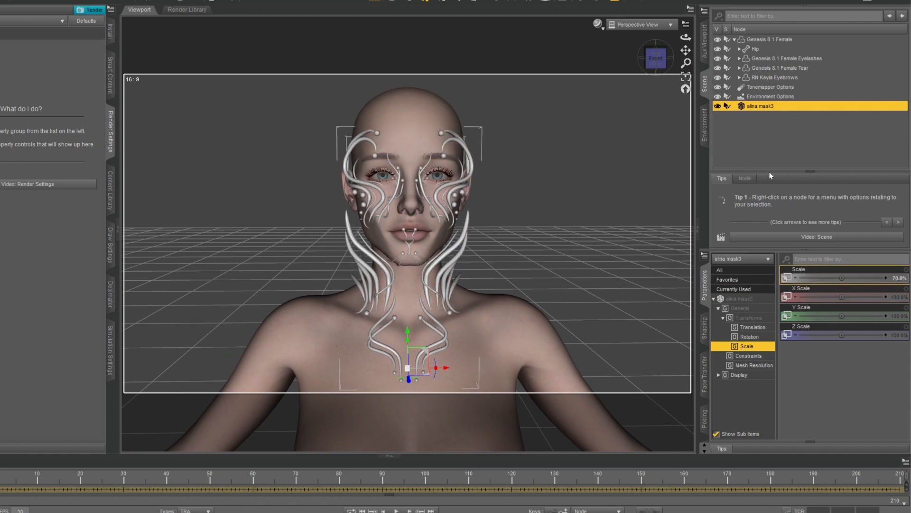
- Fine-tune the mask's sideways and vertical position from the front, and nudge it back toward the face from the side
{"action": "left_click_drag", "start_coordinate": [444, 371], "coordinate": [447, 372]}
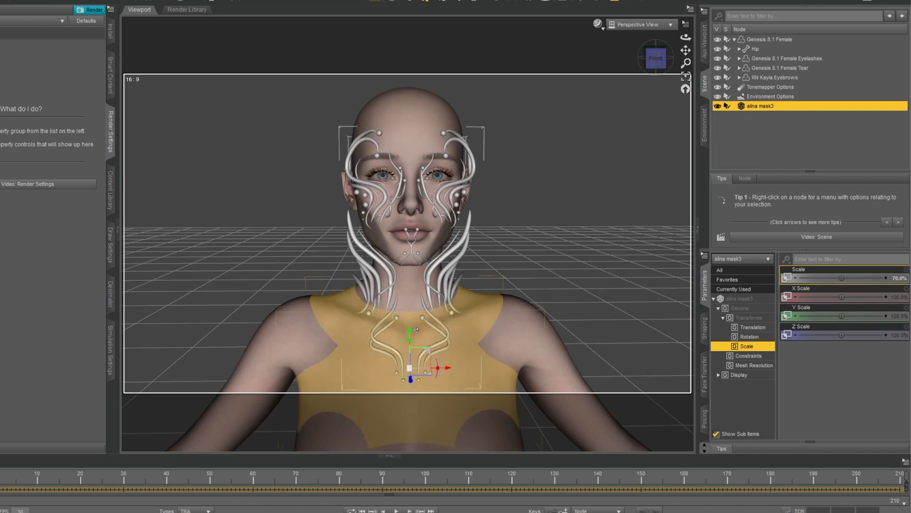
{"action": "left_click_drag", "start_coordinate": [409, 334], "coordinate": [409, 336]}
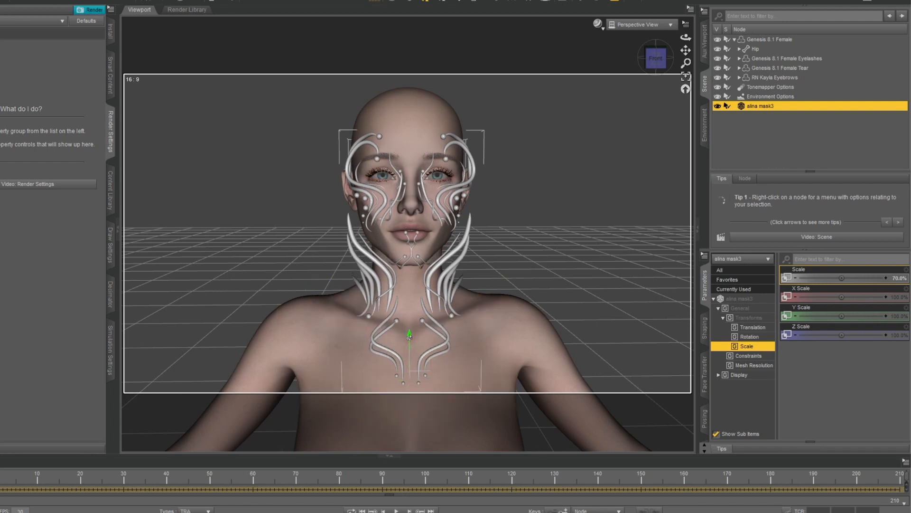
{"action": "left_click_drag", "start_coordinate": [447, 371], "coordinate": [446, 371]}
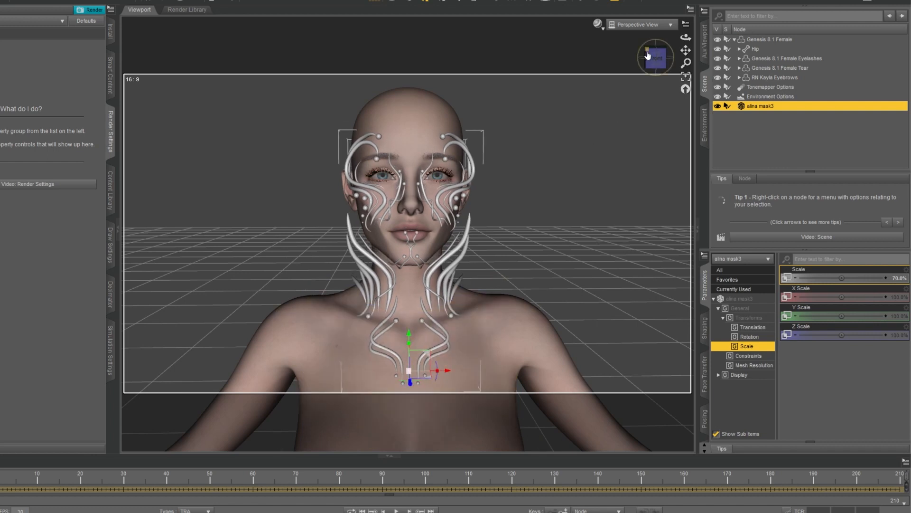
{"action": "left_click", "coordinate": [643, 53]}
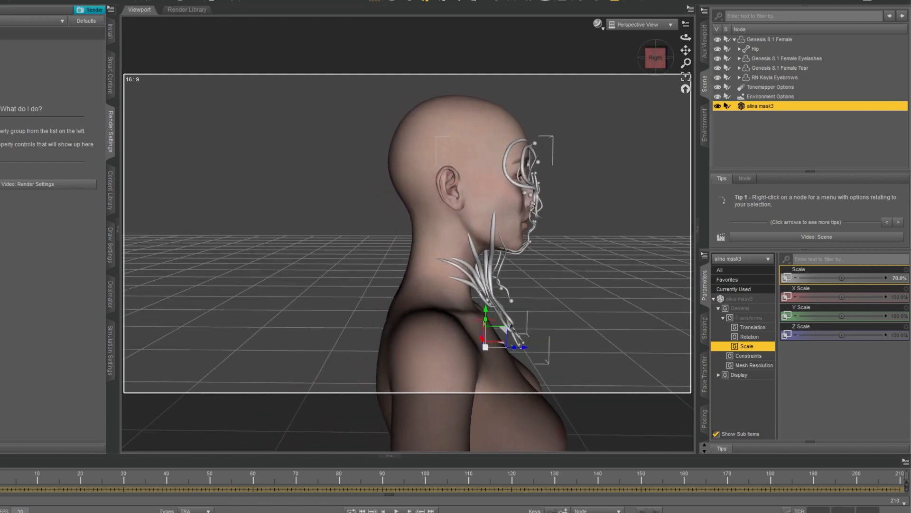
{"action": "left_click_drag", "start_coordinate": [524, 347], "coordinate": [520, 348]}
{"action": "left_click", "coordinate": [665, 57]}
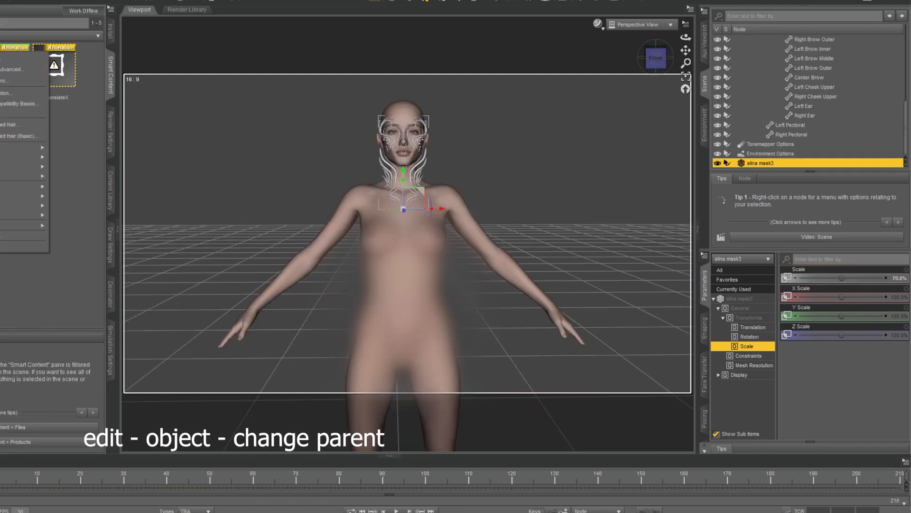
- Change the parent of alina mask3 to the Head bone with Parent in place enabled
{"action": "left_click", "coordinate": [10, 236]}
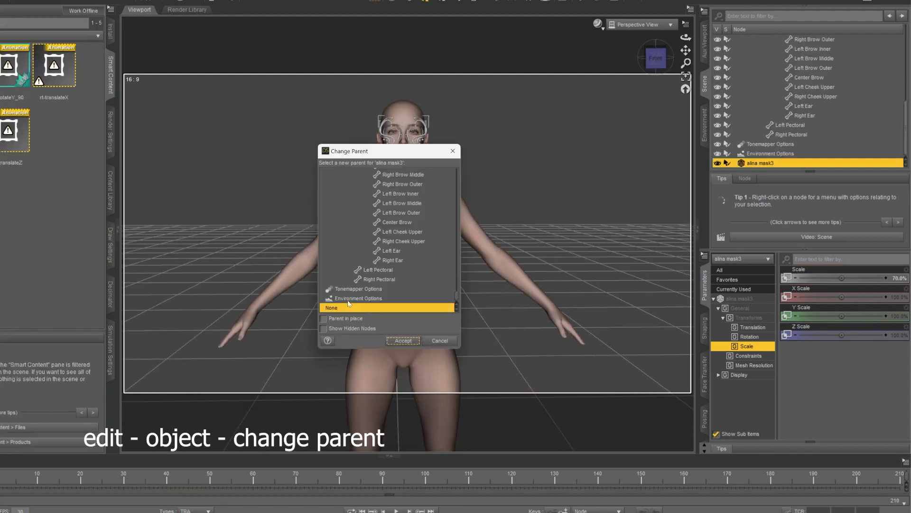
{"action": "scroll", "coordinate": [392, 251], "scroll_direction": "up", "scroll_amount": 3}
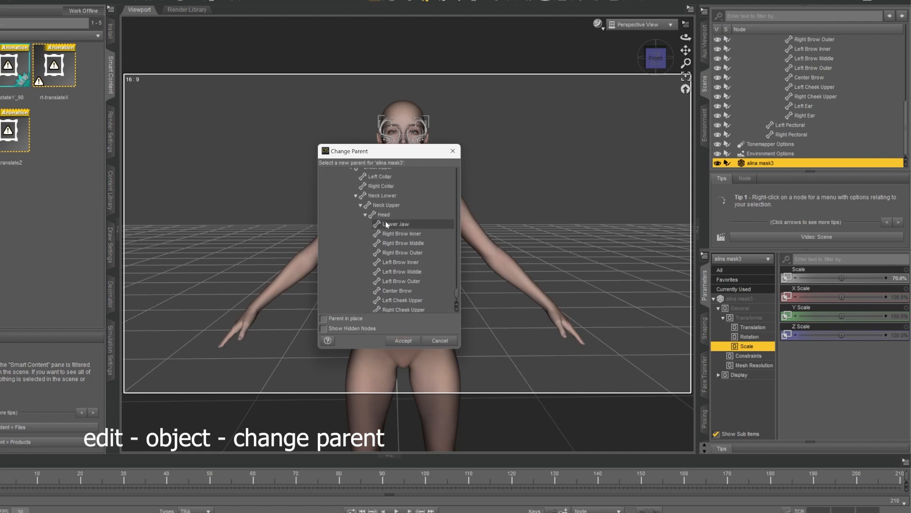
{"action": "left_click", "coordinate": [382, 214]}
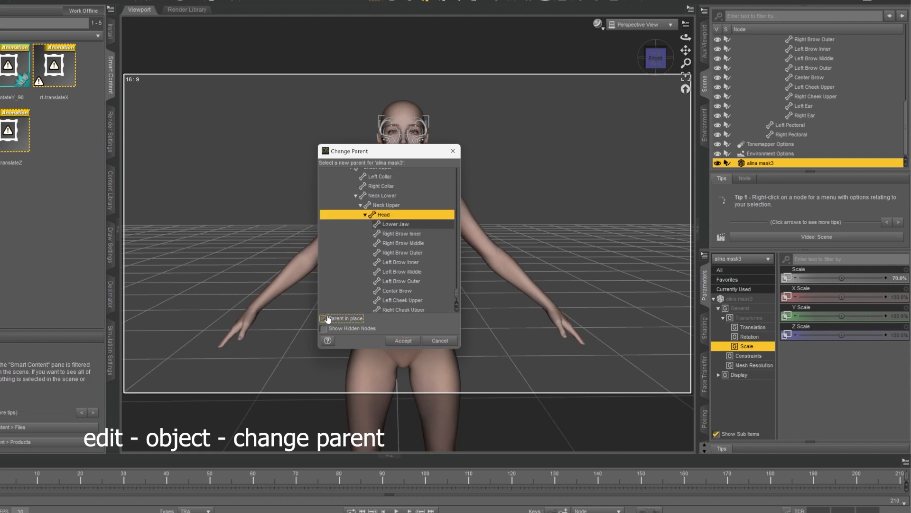
{"action": "left_click", "coordinate": [402, 341]}
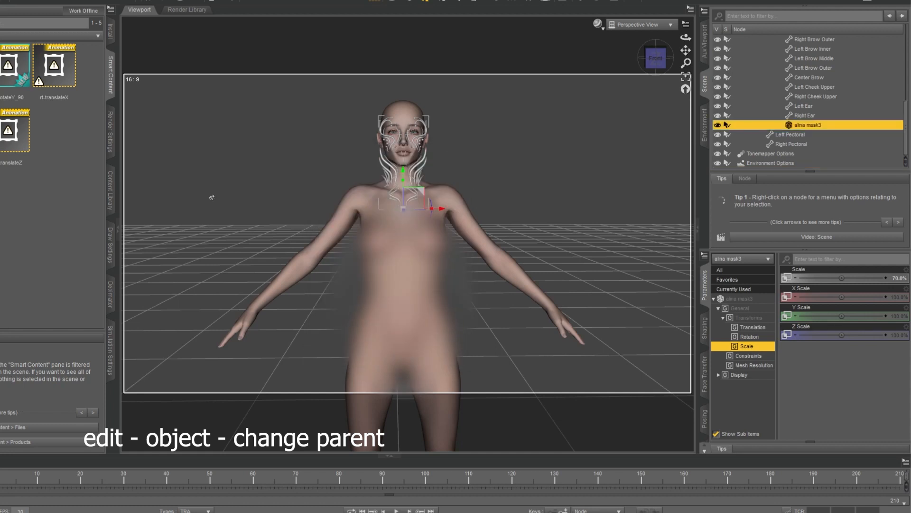
- Insert an empty aniBlock for Genesis 8.1 Female, starting with no properties and an initial length of 1 sec
{"action": "scroll", "coordinate": [787, 56], "scroll_direction": "up", "scroll_amount": 8}
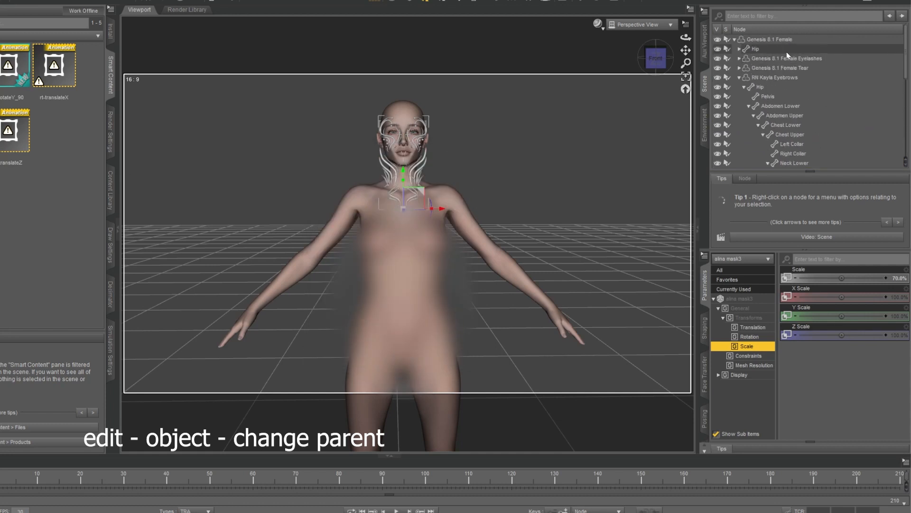
{"action": "left_click", "coordinate": [773, 39]}
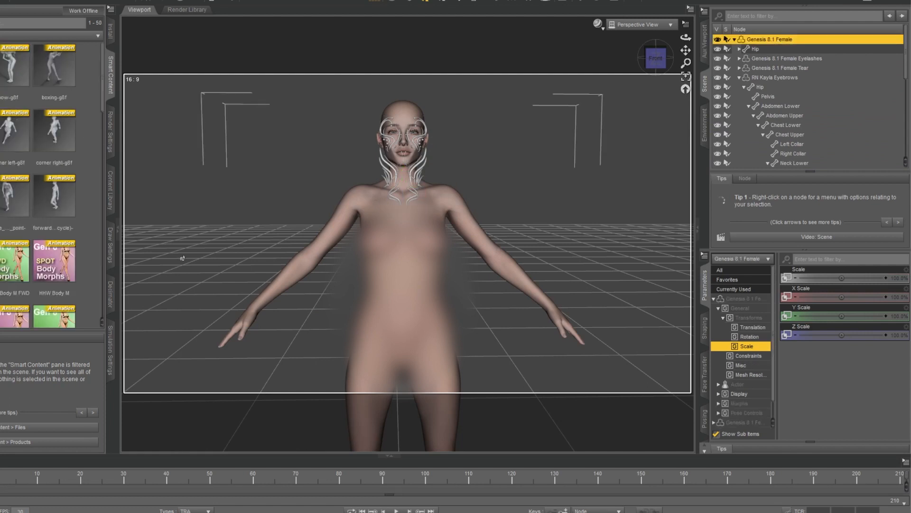
{"action": "double_click", "coordinate": [62, 264]}
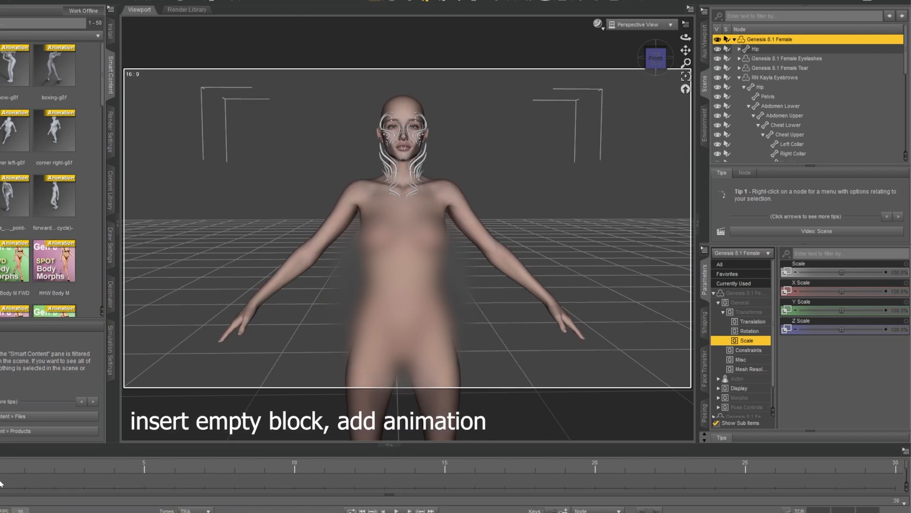
{"action": "right_click", "coordinate": [1, 482]}
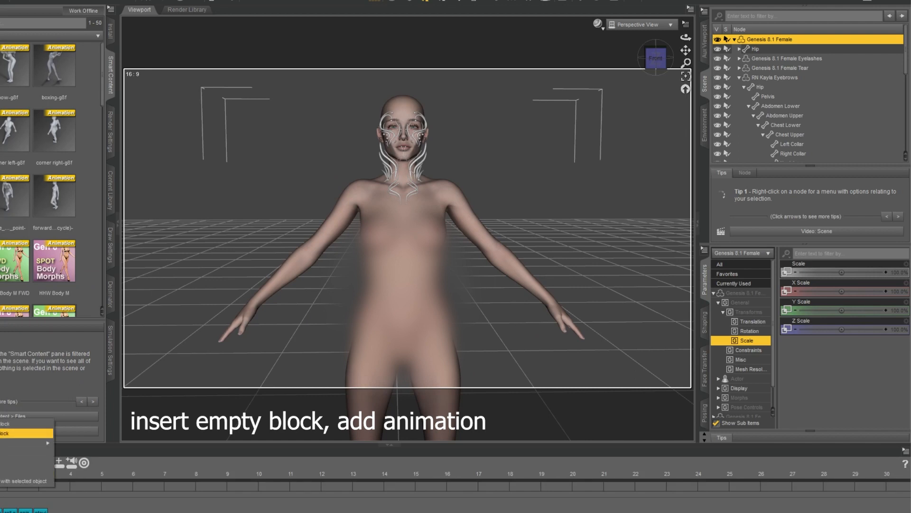
{"action": "left_click", "coordinate": [4, 423]}
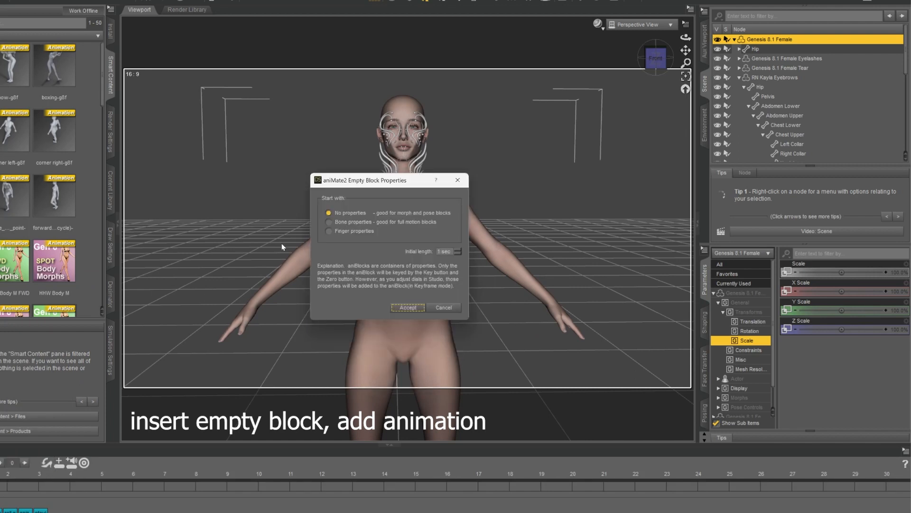
{"action": "left_click", "coordinate": [408, 308]}
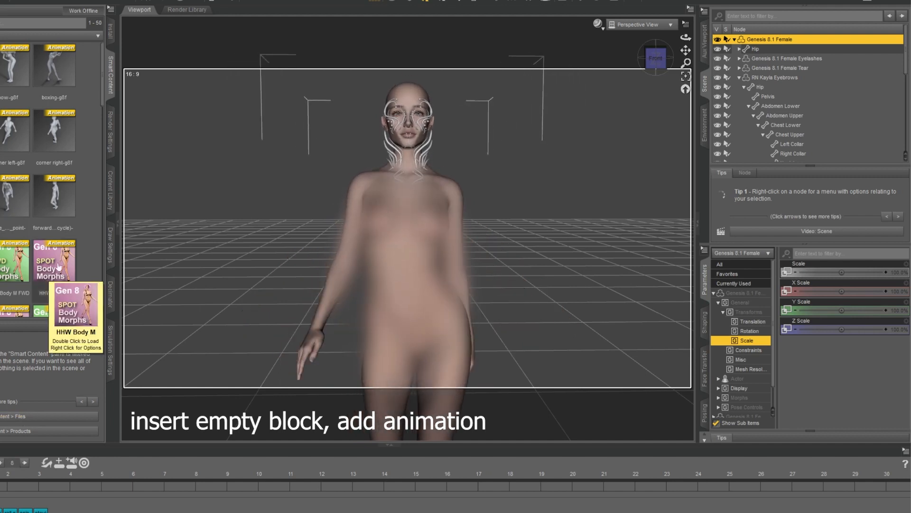
- Load HHW Body M onto the figure and extend the timeline block to about the 8 mark
{"action": "double_click", "coordinate": [49, 276]}
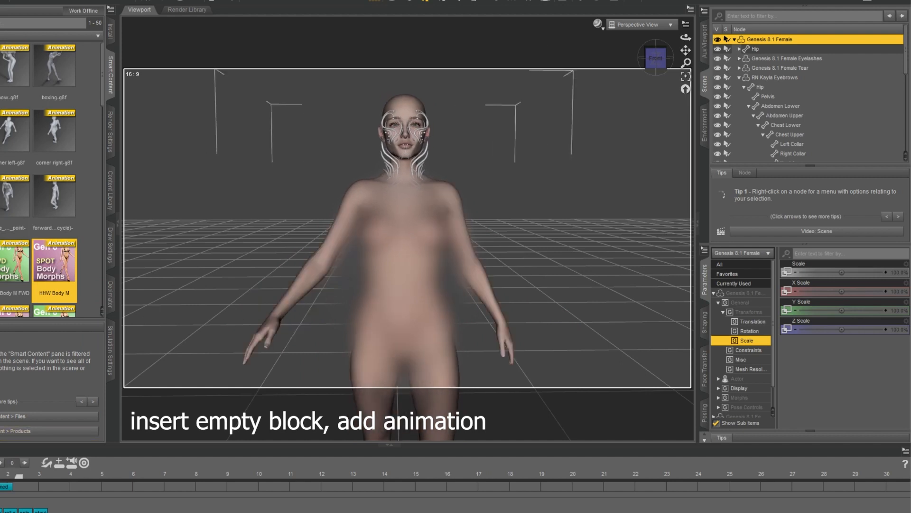
{"action": "left_click_drag", "start_coordinate": [31, 488], "coordinate": [1, 495]}
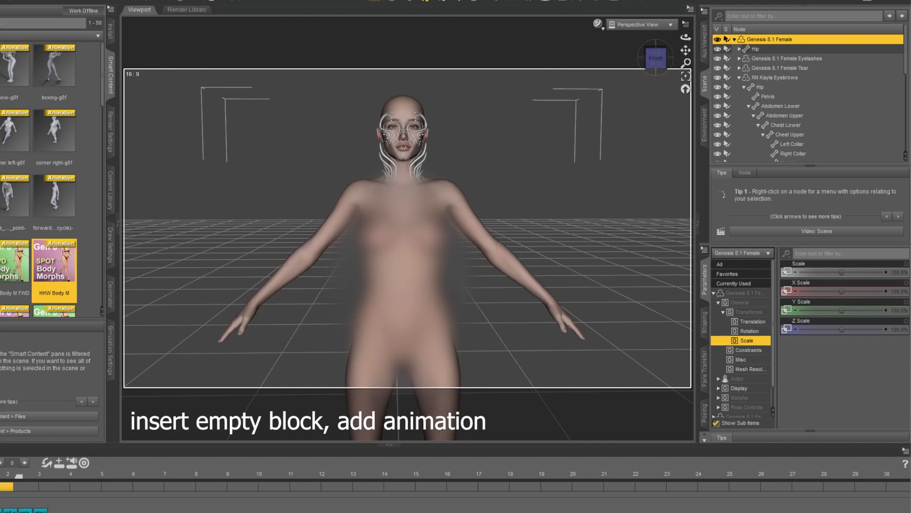
{"action": "left_click", "coordinate": [10, 488]}
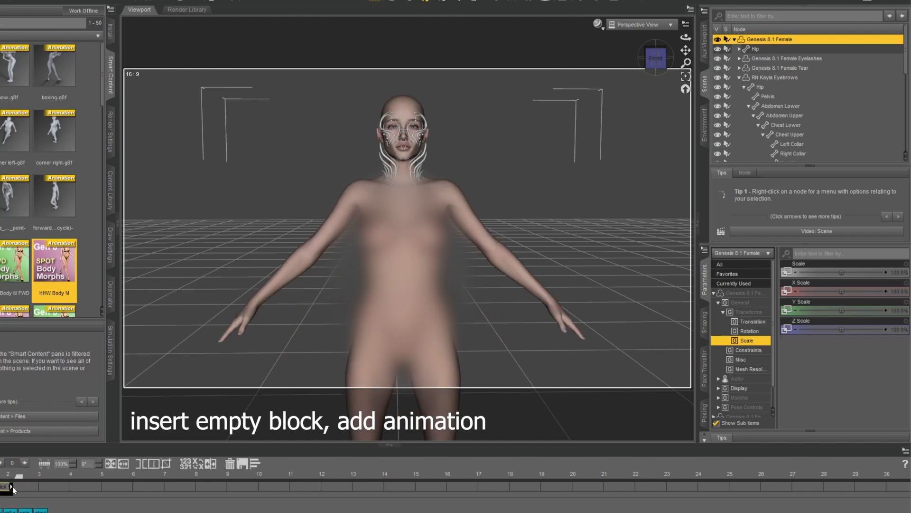
{"action": "left_click_drag", "start_coordinate": [10, 488], "coordinate": [195, 473]}
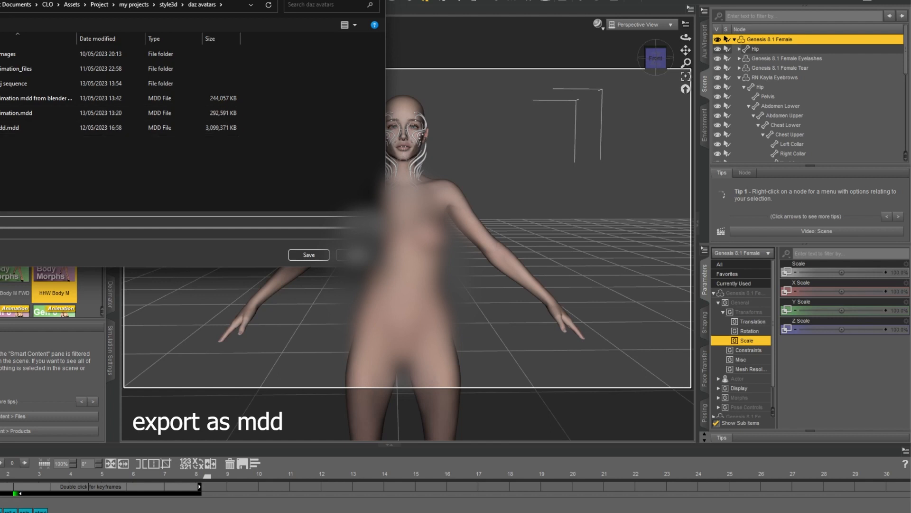
- Export the animated figure in MDD format to the daz avatars folder
{"action": "left_click", "coordinate": [38, 237]}
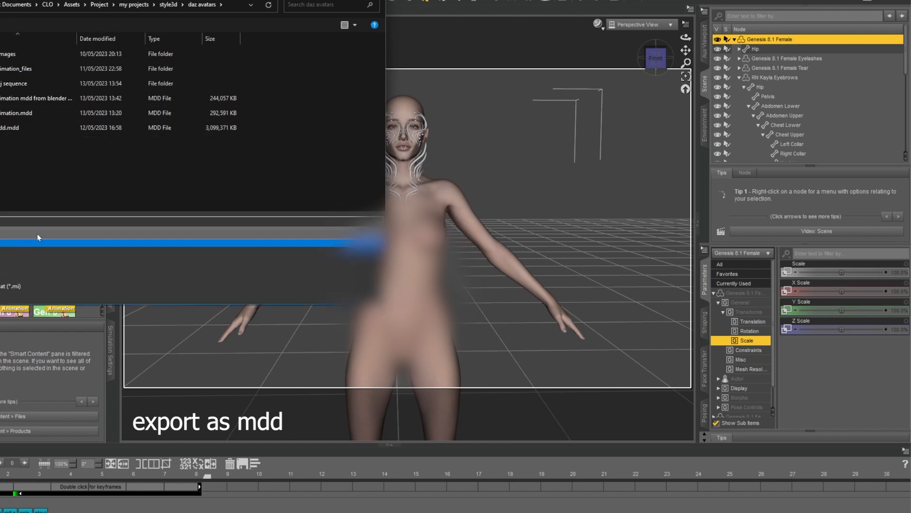
{"action": "left_click", "coordinate": [14, 243]}
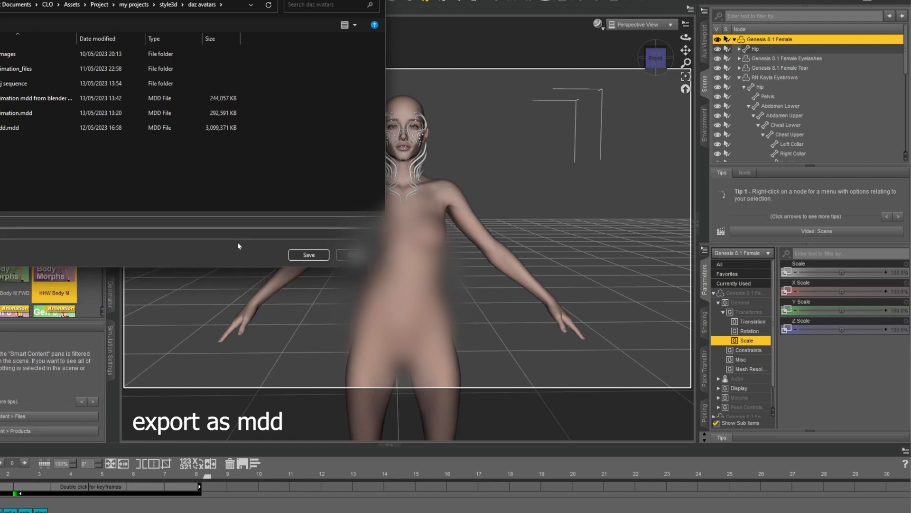
{"action": "left_click", "coordinate": [308, 254]}
{"action": "left_click", "coordinate": [380, 307]}
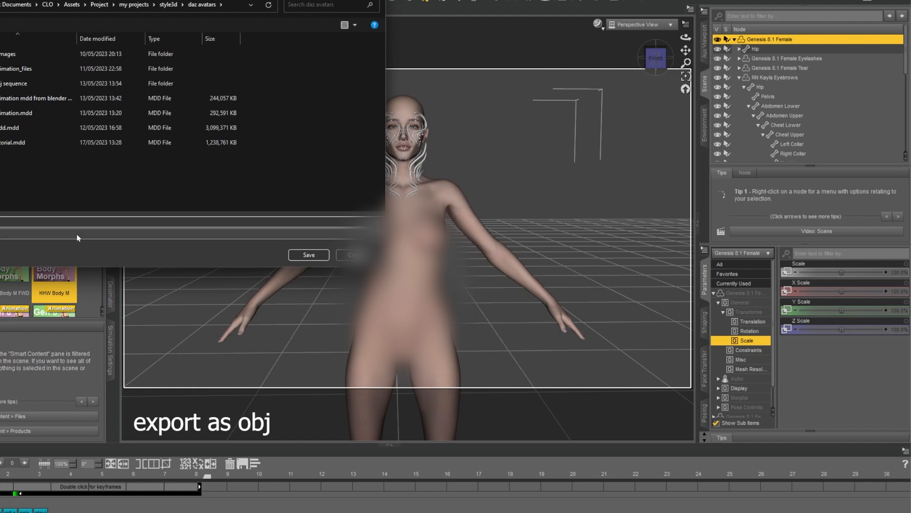
- Export the figure as an OBJ file to the daz avatars folder, using the Custom preset at 100% scale
{"action": "left_click", "coordinate": [61, 235]}
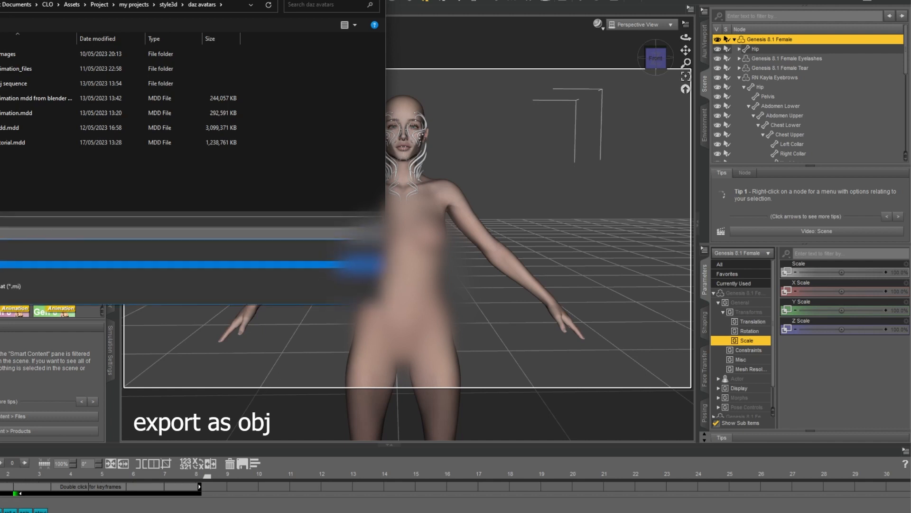
{"action": "left_click", "coordinate": [61, 293]}
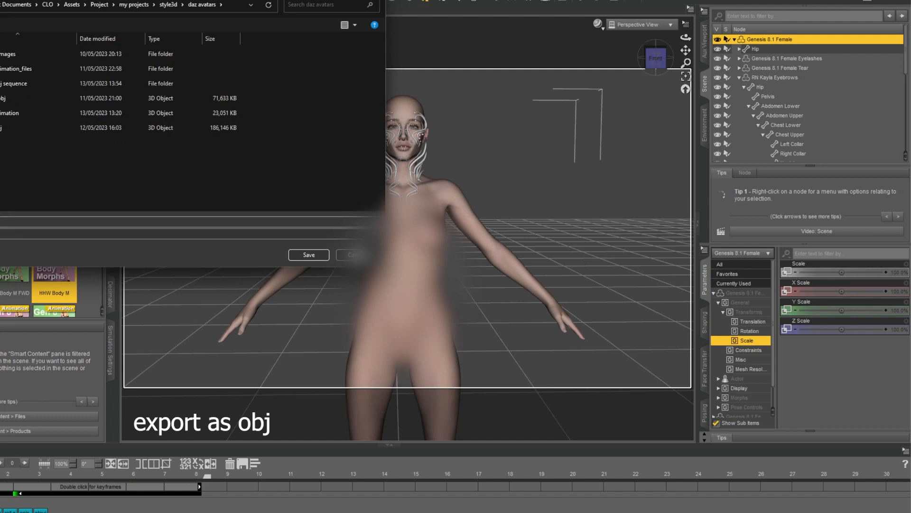
{"action": "type", "text": "d"}
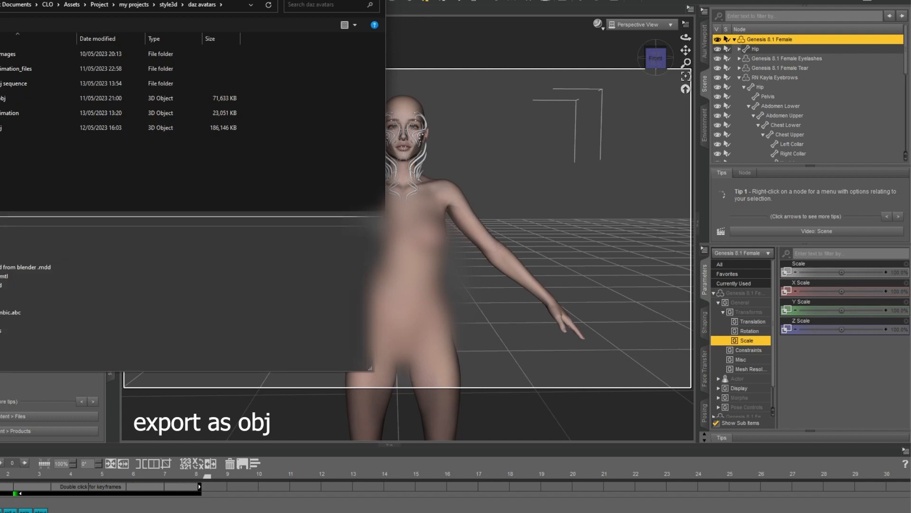
{"action": "type", "text": "as"}
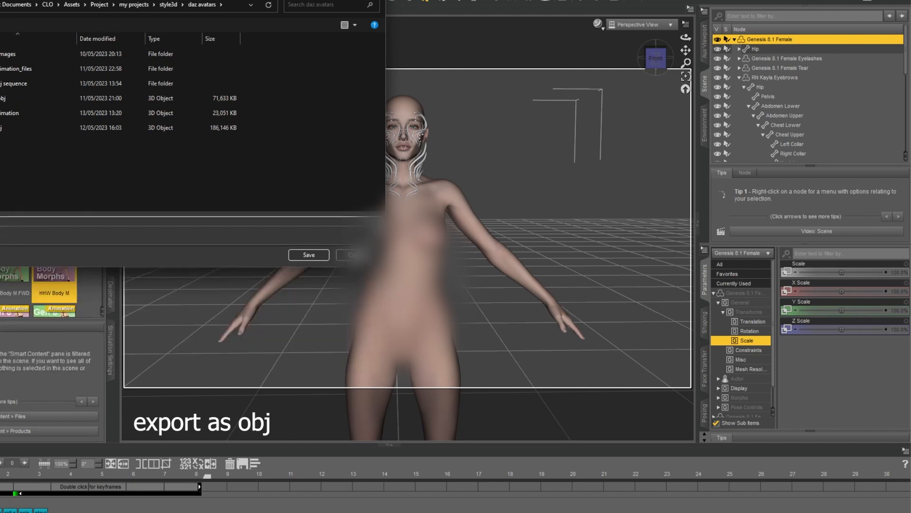
{"action": "type", "text": "e"}
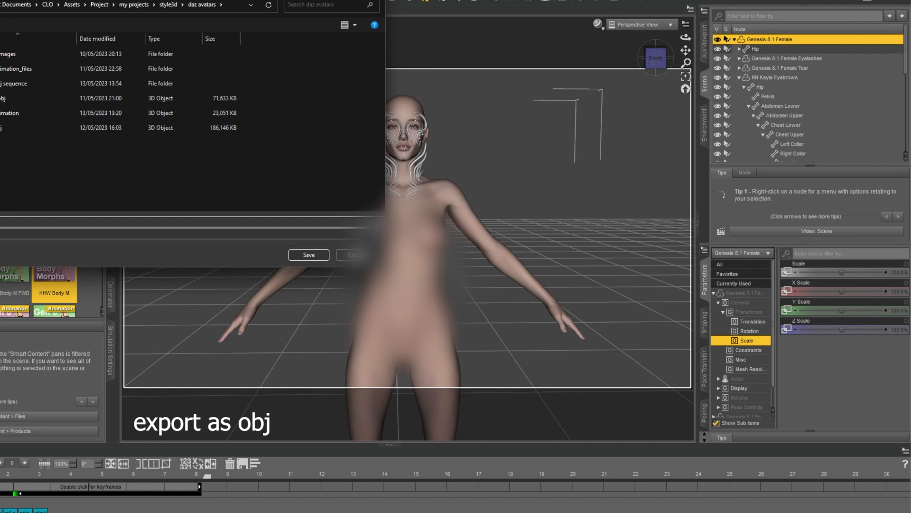
{"action": "left_click", "coordinate": [311, 255]}
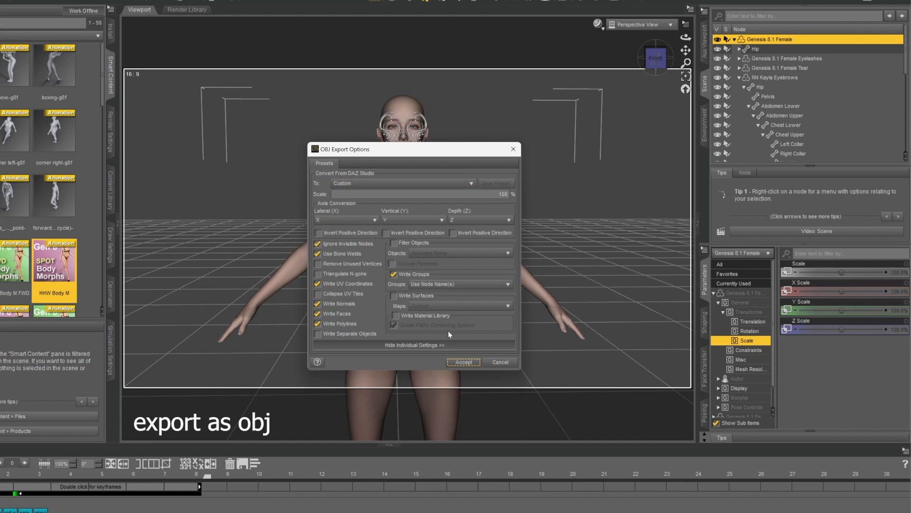
{"action": "left_click", "coordinate": [464, 362]}
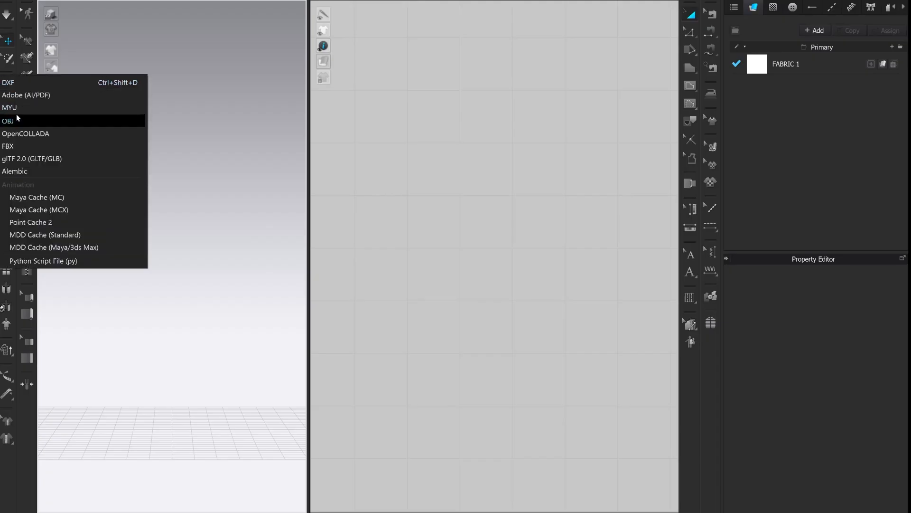
- In CLO, import alina mask tutorial obj as an avatar with load type Open and scale cm (DAZ Studio) at 100%
{"action": "left_click", "coordinate": [18, 118]}
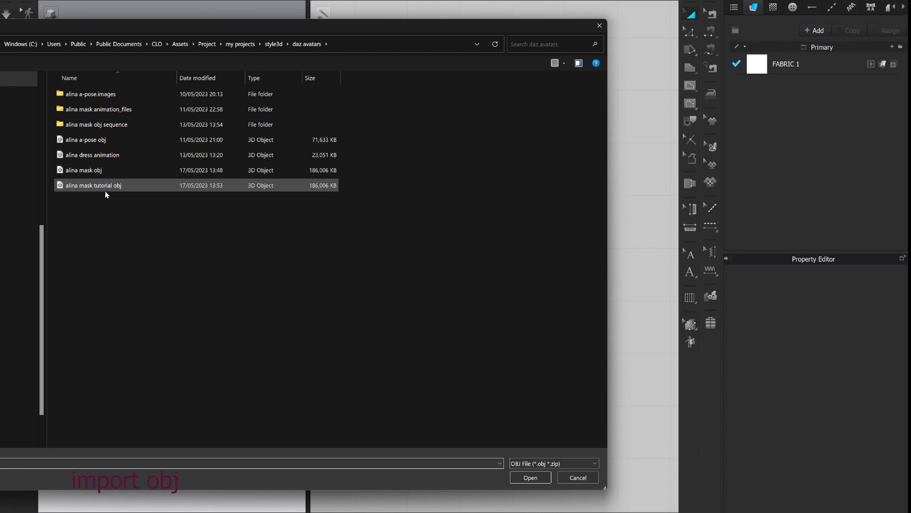
{"action": "left_click", "coordinate": [98, 190]}
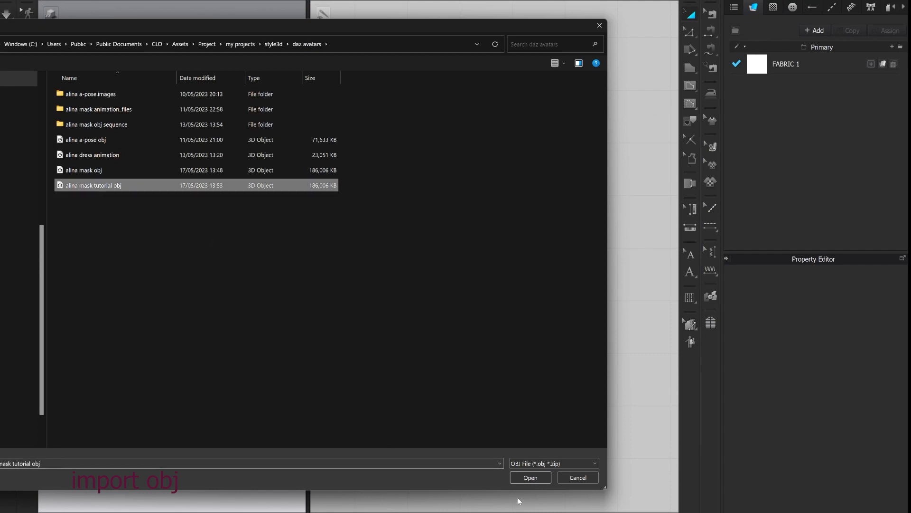
{"action": "left_click", "coordinate": [536, 482]}
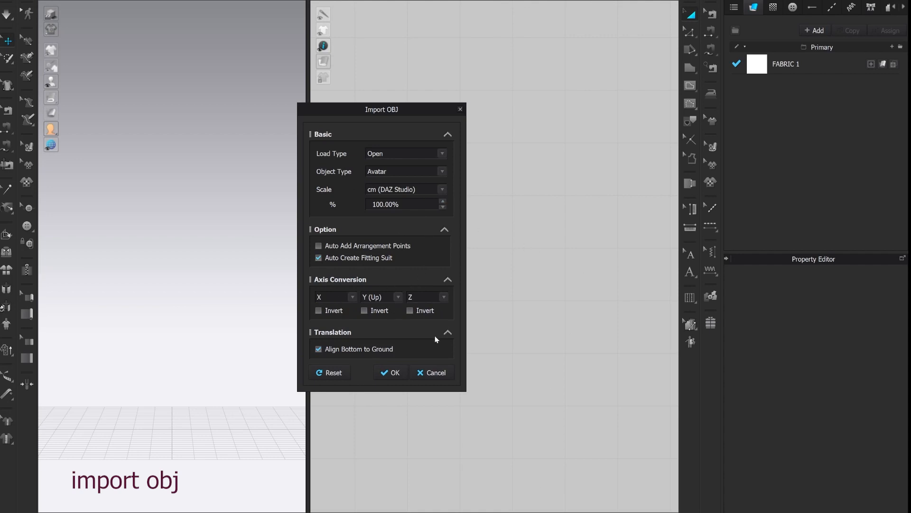
{"action": "left_click", "coordinate": [395, 375]}
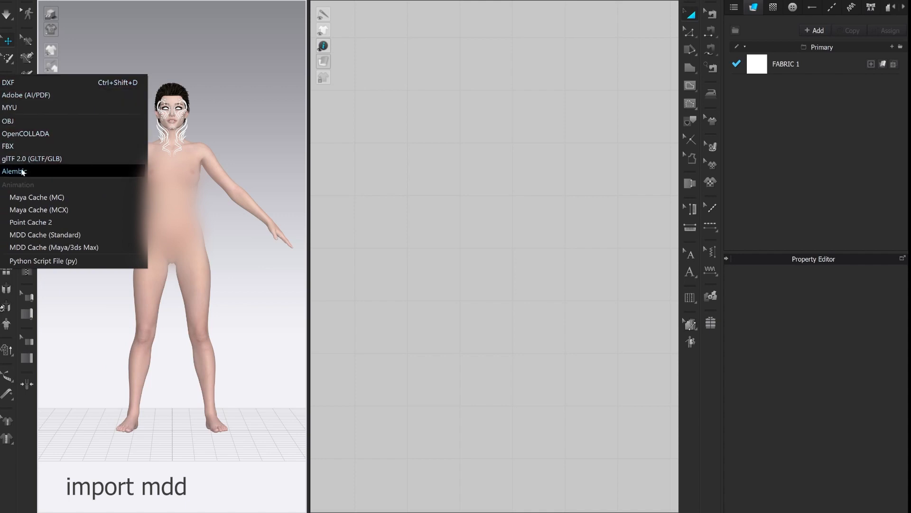
- Import alina mask tutorial.mdd as a standard MDD cache for all avatars at cm (DAZ Studio) scale
{"action": "left_click", "coordinate": [35, 235]}
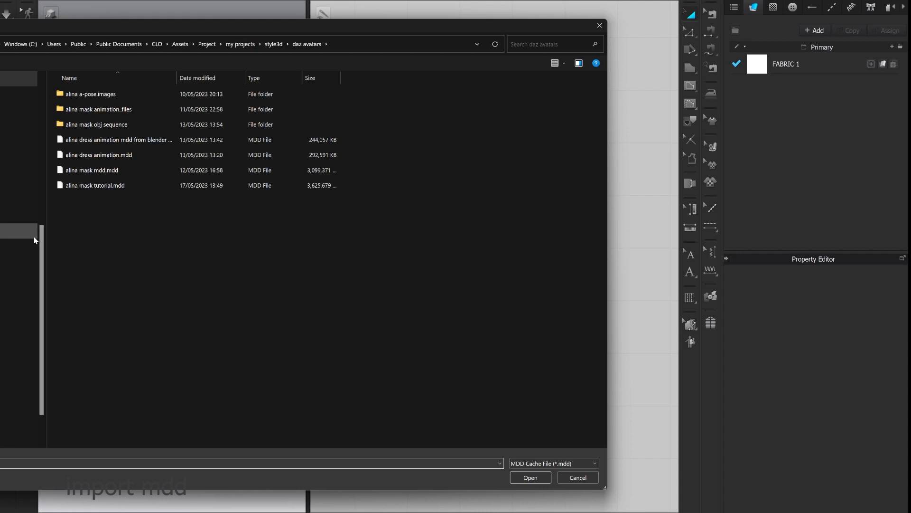
{"action": "left_click", "coordinate": [99, 187]}
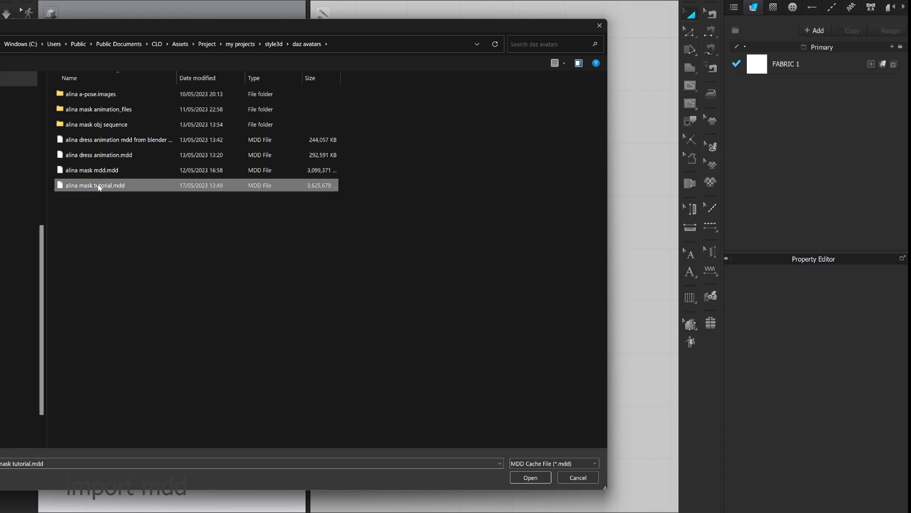
{"action": "left_click", "coordinate": [530, 477]}
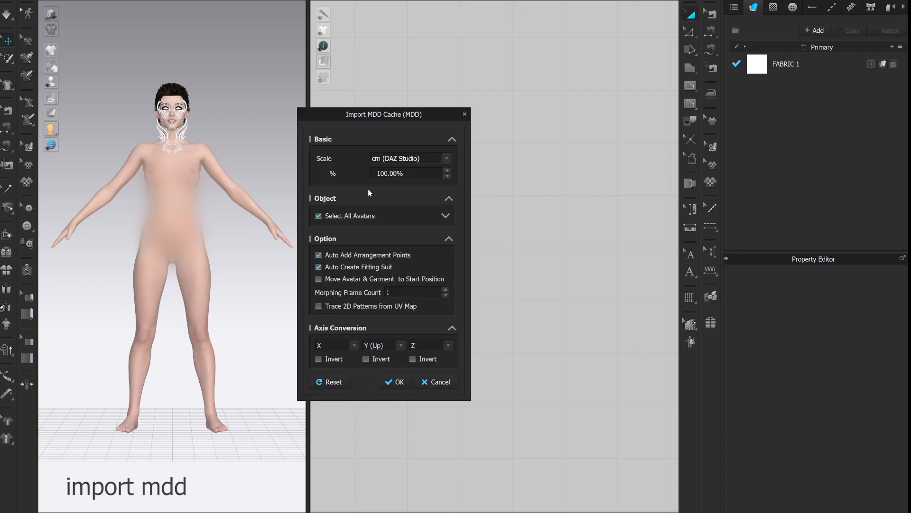
{"action": "left_click", "coordinate": [394, 382]}
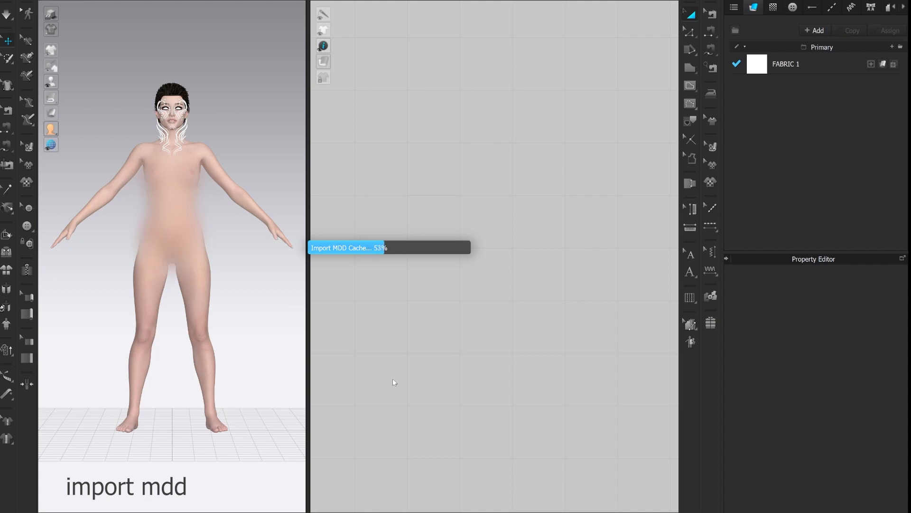
- Change the avatar's display from the textured surface to the plain white one
{"action": "mouse_move", "coordinate": [55, 82]}
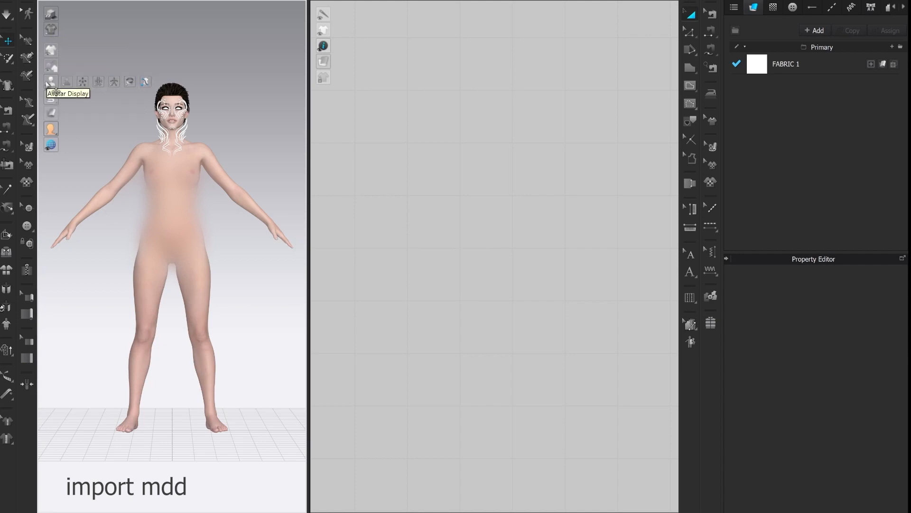
{"action": "mouse_move", "coordinate": [55, 122]}
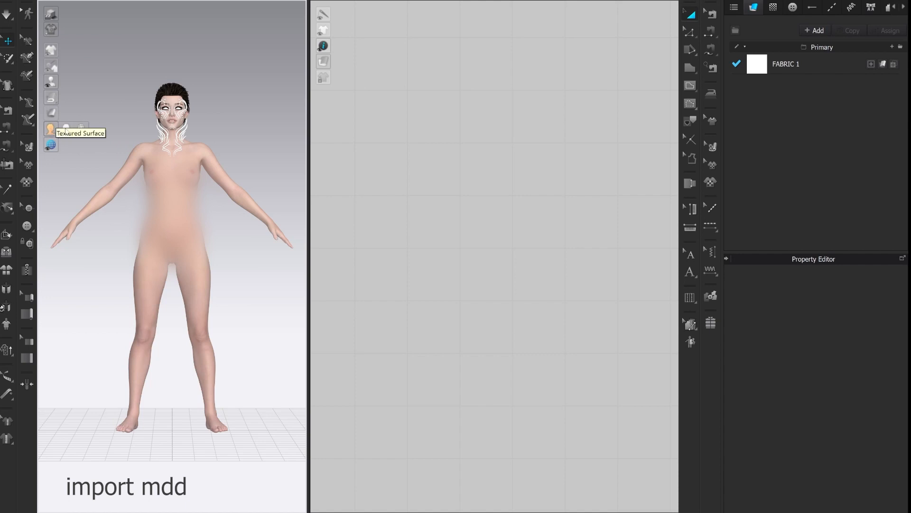
{"action": "left_click", "coordinate": [67, 130]}
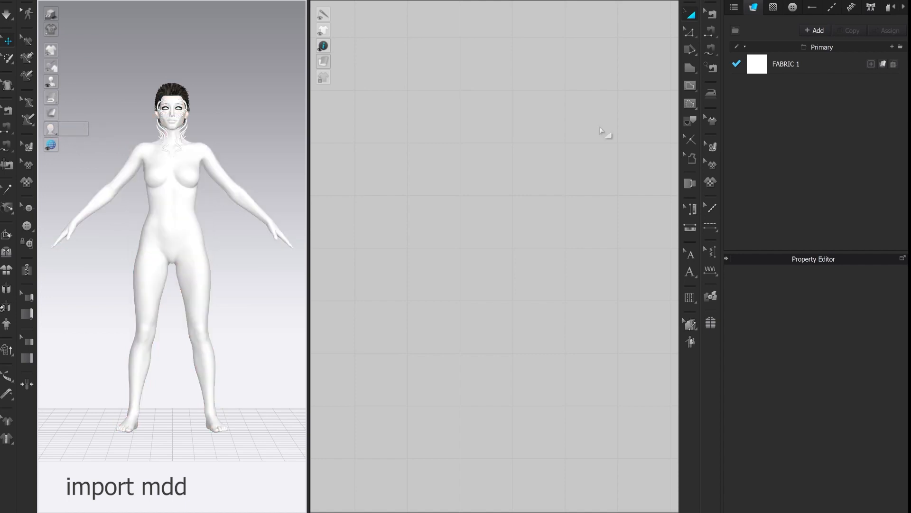
- Switch to Animation mode and scrub through the imported avatar motion, ending back at frame 0
{"action": "left_click", "coordinate": [793, 7]}
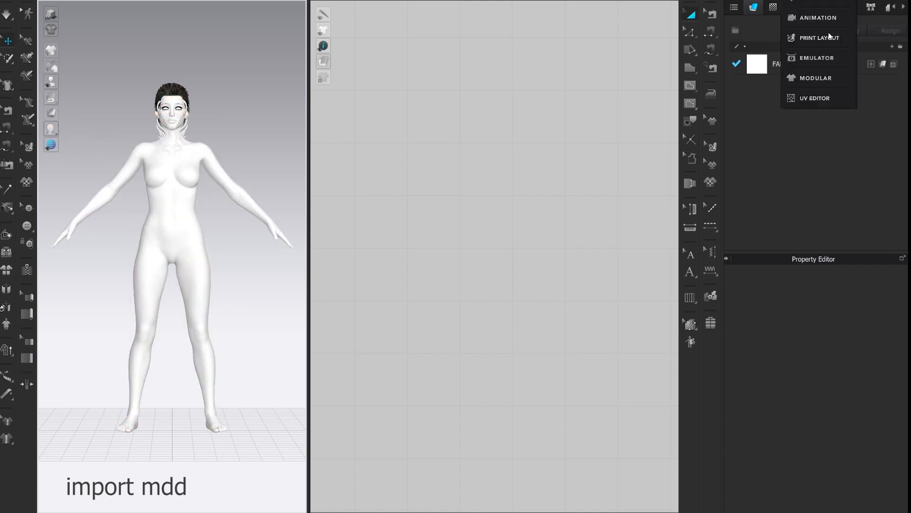
{"action": "left_click", "coordinate": [815, 19]}
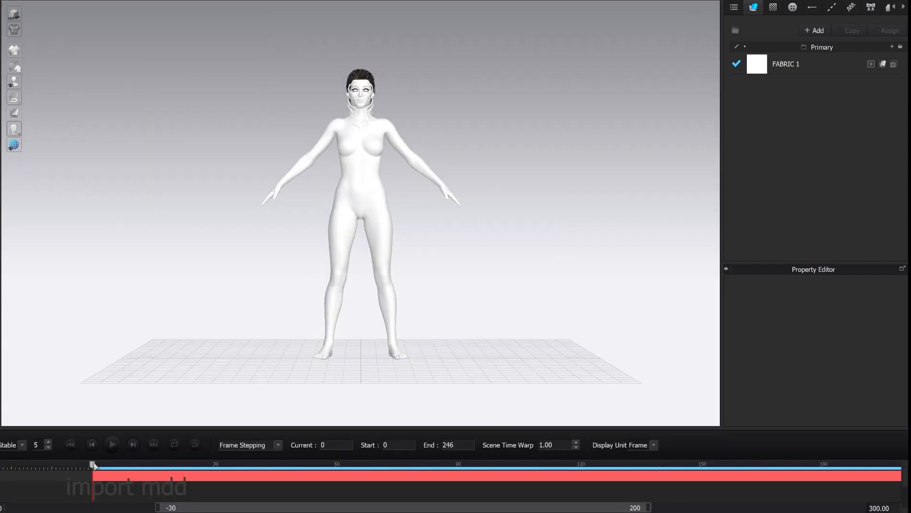
{"action": "left_click_drag", "start_coordinate": [92, 465], "coordinate": [473, 479]}
{"action": "left_click_drag", "start_coordinate": [387, 478], "coordinate": [94, 471]}
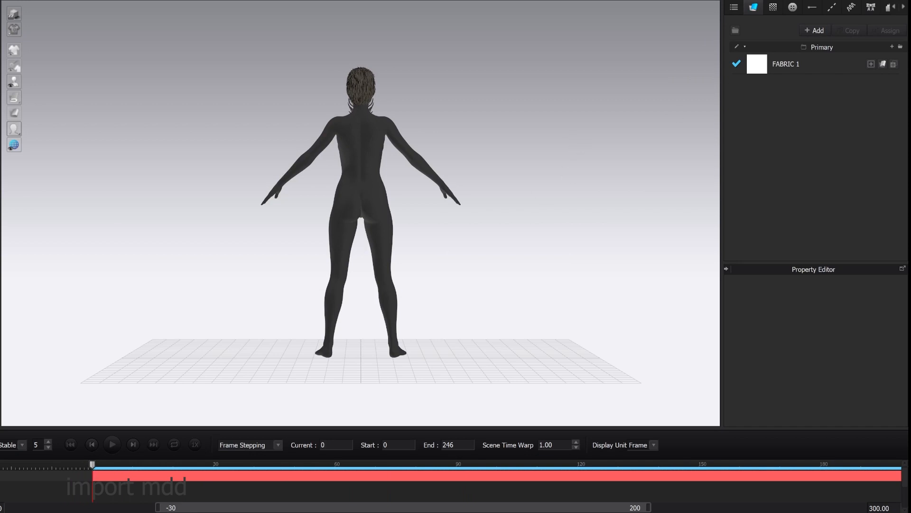
- Leave Animation mode and import alina mask tutorial.mdd as a standard MDD cache again, with the Z axis inverted
{"action": "left_click", "coordinate": [835, 4]}
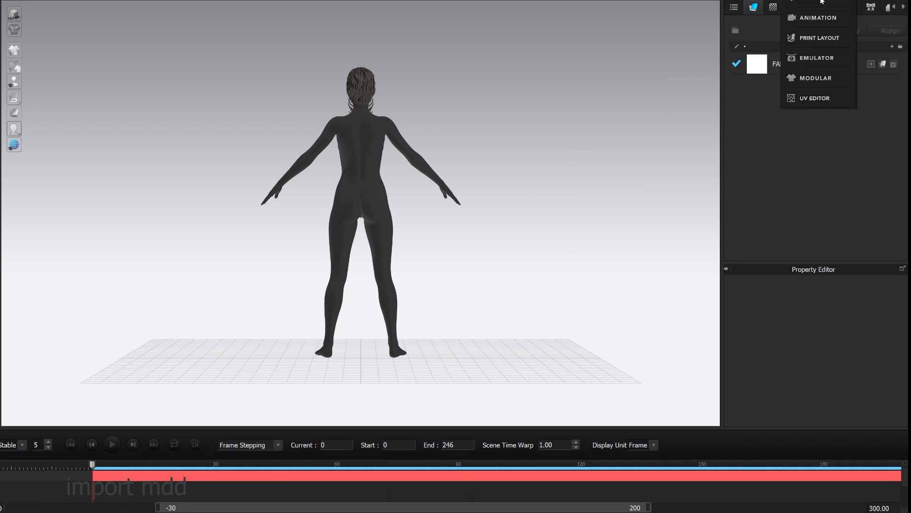
{"action": "left_click", "coordinate": [822, 1]}
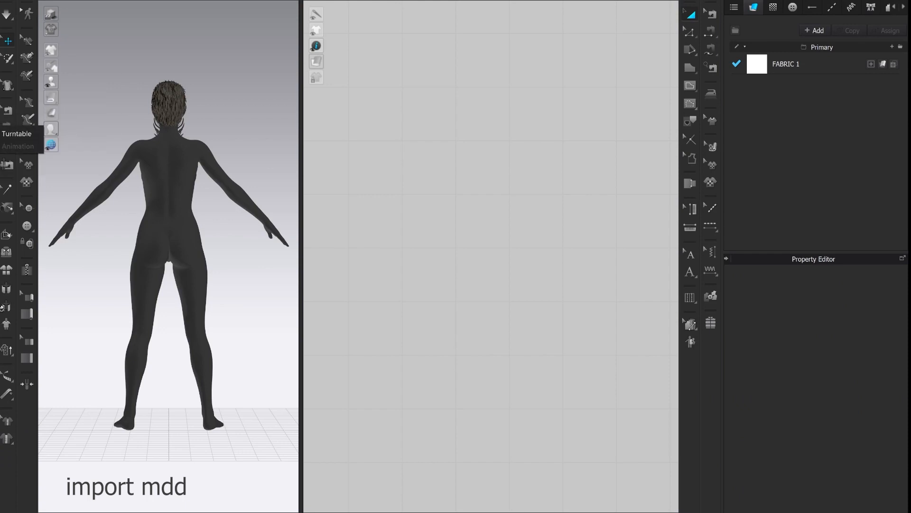
{"action": "mouse_move", "coordinate": [1, 82]}
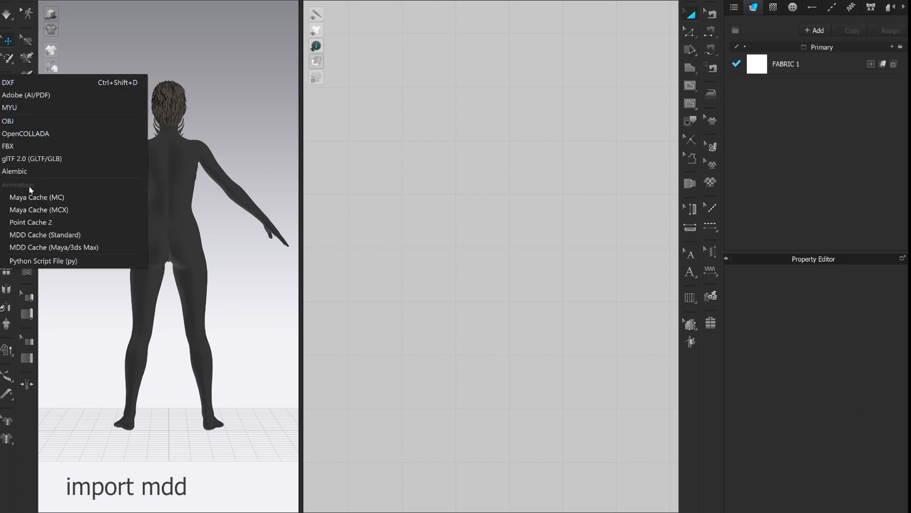
{"action": "left_click", "coordinate": [47, 236]}
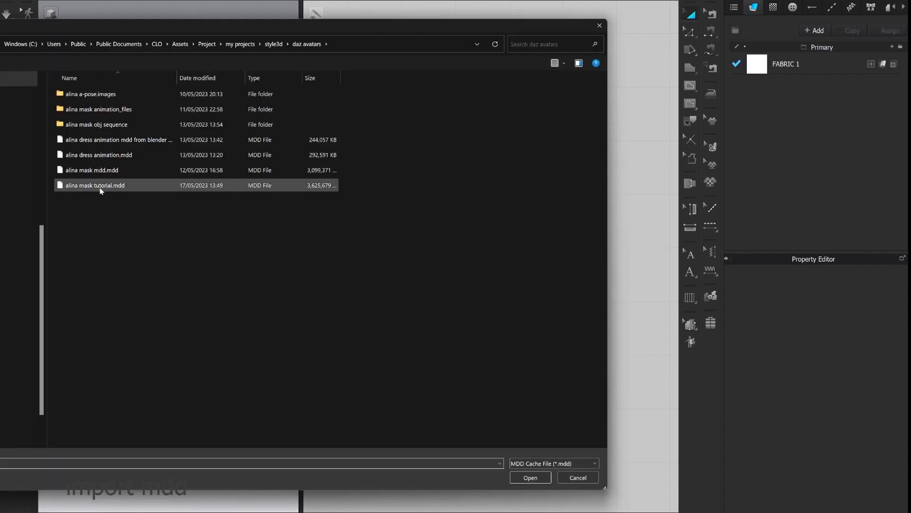
{"action": "left_click", "coordinate": [101, 186]}
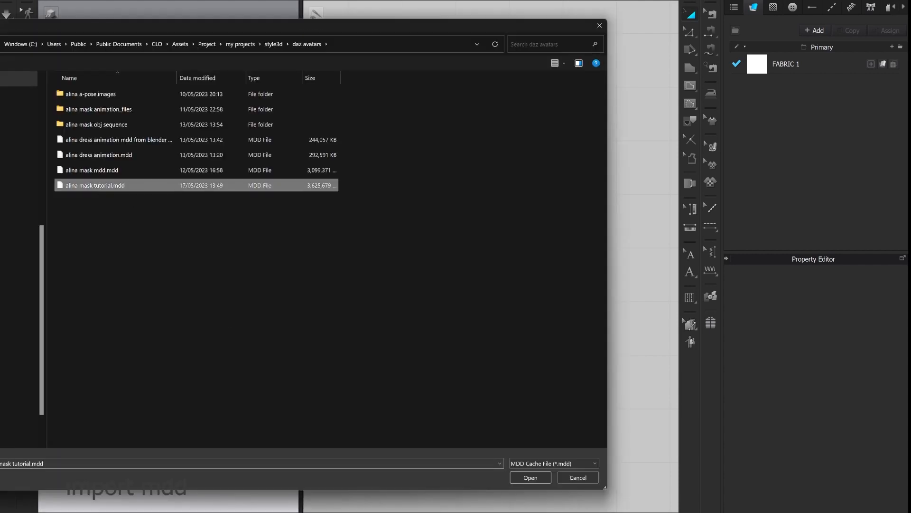
{"action": "left_click", "coordinate": [530, 477]}
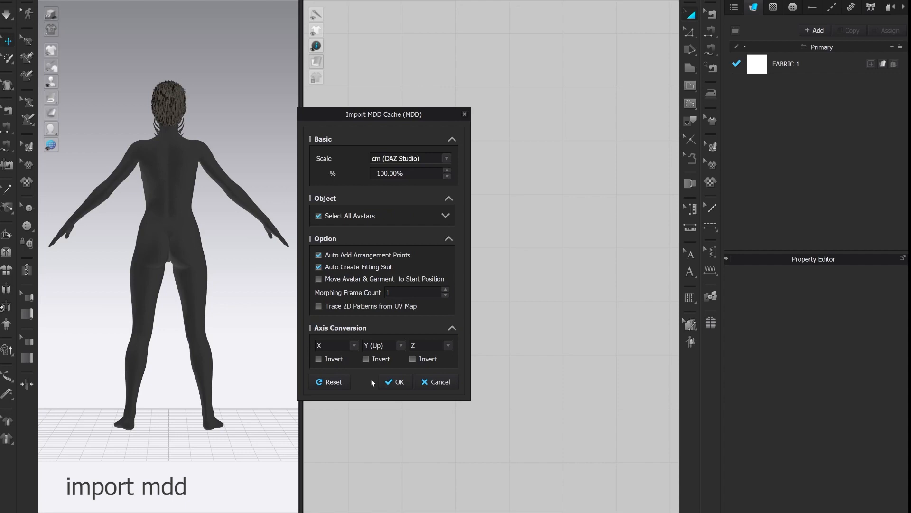
{"action": "left_click", "coordinate": [413, 359]}
{"action": "left_click", "coordinate": [394, 382]}
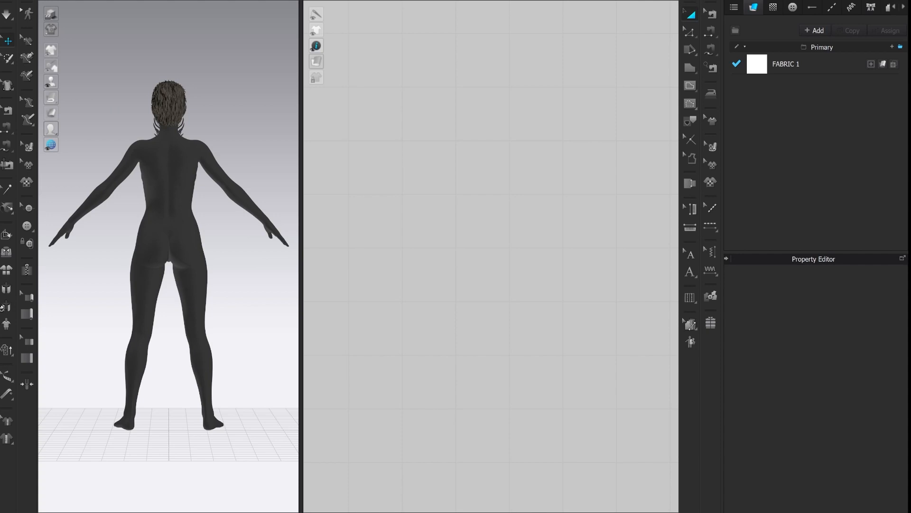
- Return to Animation mode and scrub the reimported motion to check the avatar's orientation and walk, ending at frame 0
{"action": "left_click", "coordinate": [846, 6]}
{"action": "left_click", "coordinate": [821, 18]}
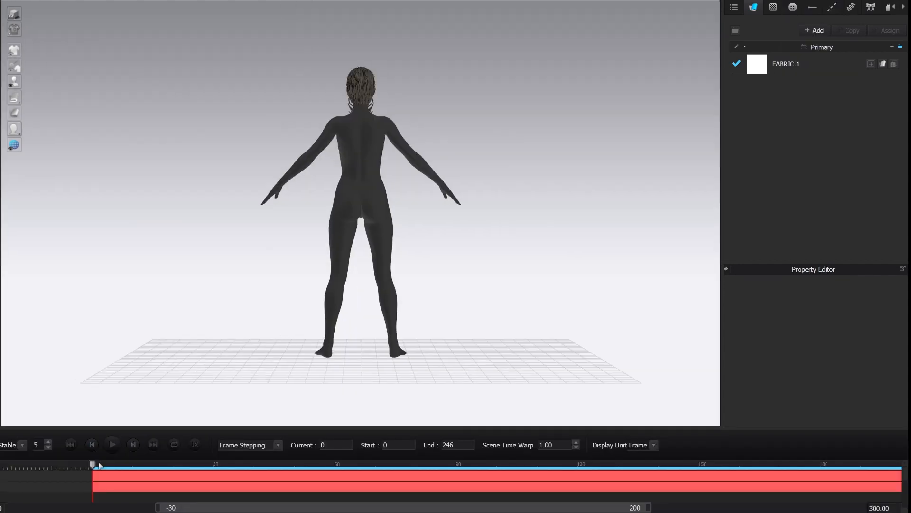
{"action": "left_click", "coordinate": [128, 465]}
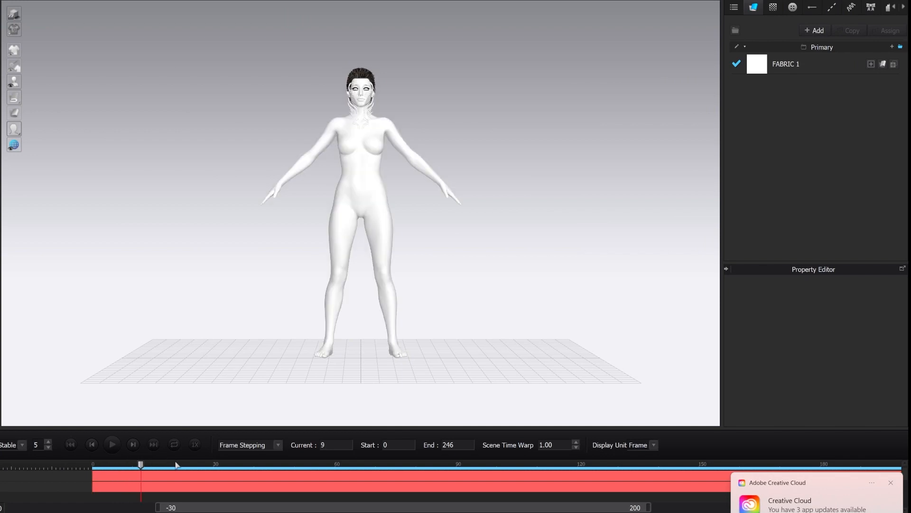
{"action": "left_click_drag", "start_coordinate": [213, 464], "coordinate": [545, 484]}
{"action": "left_click_drag", "start_coordinate": [453, 489], "coordinate": [396, 487]}
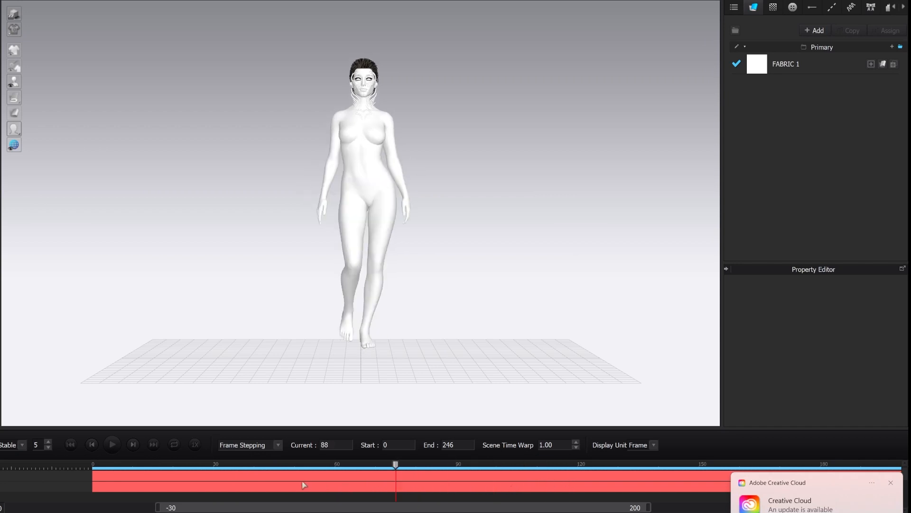
{"action": "left_click", "coordinate": [185, 476]}
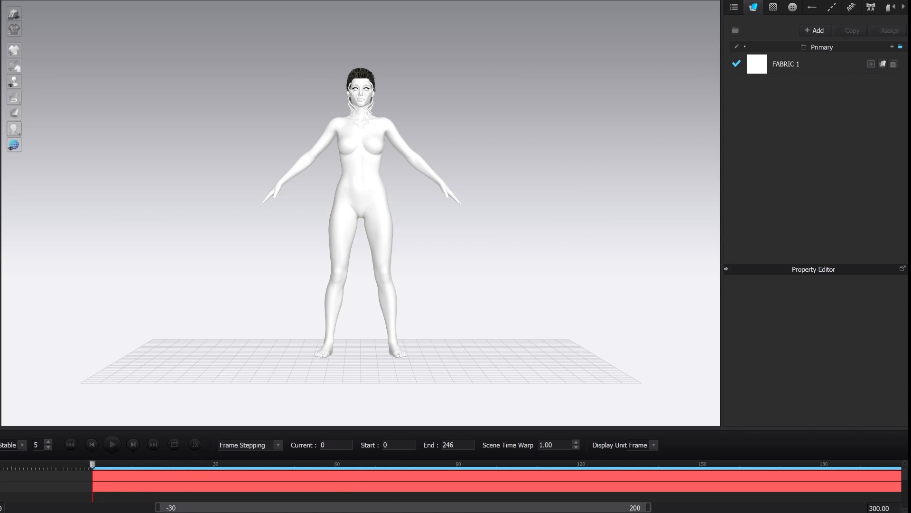
- Trace the front panel's centre line about 191.5 mm long on the avatar, continuing along the under-bust curve to the side of the torso
{"action": "mouse_move", "coordinate": [599, 512]}
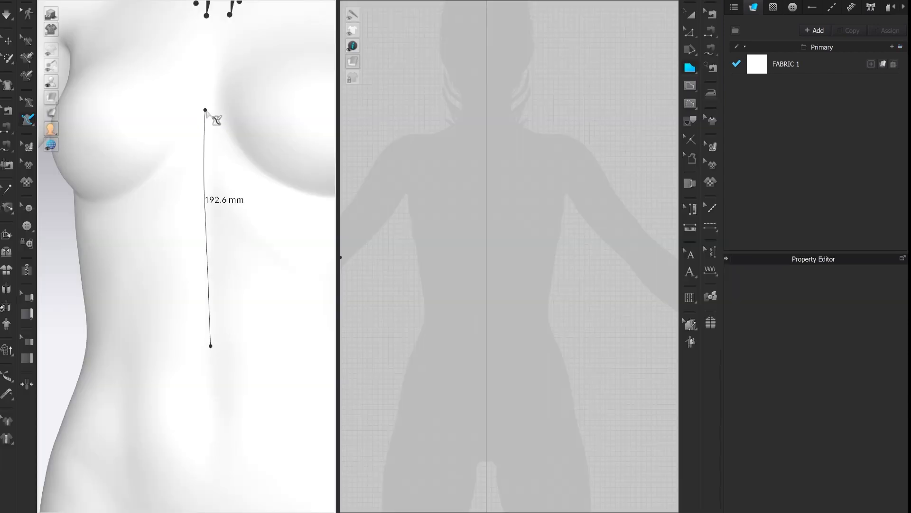
{"action": "left_click", "coordinate": [210, 111]}
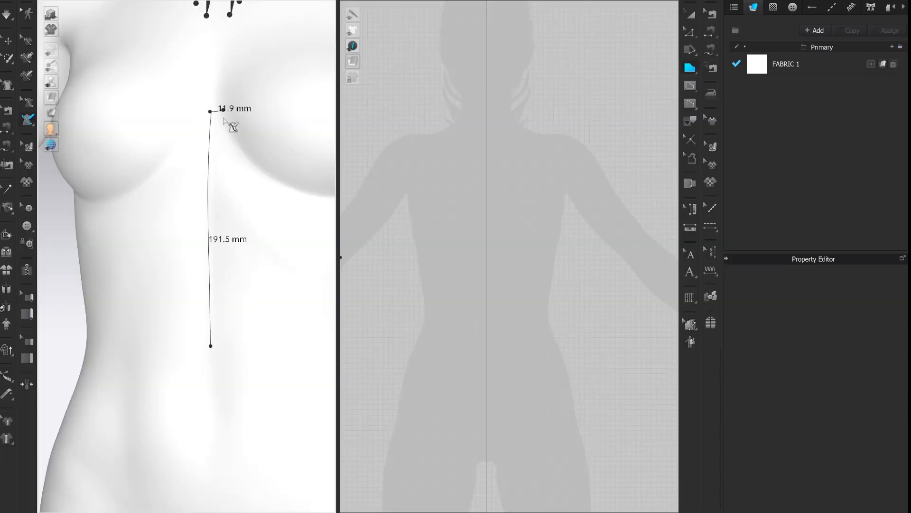
{"action": "left_click", "coordinate": [249, 161]}
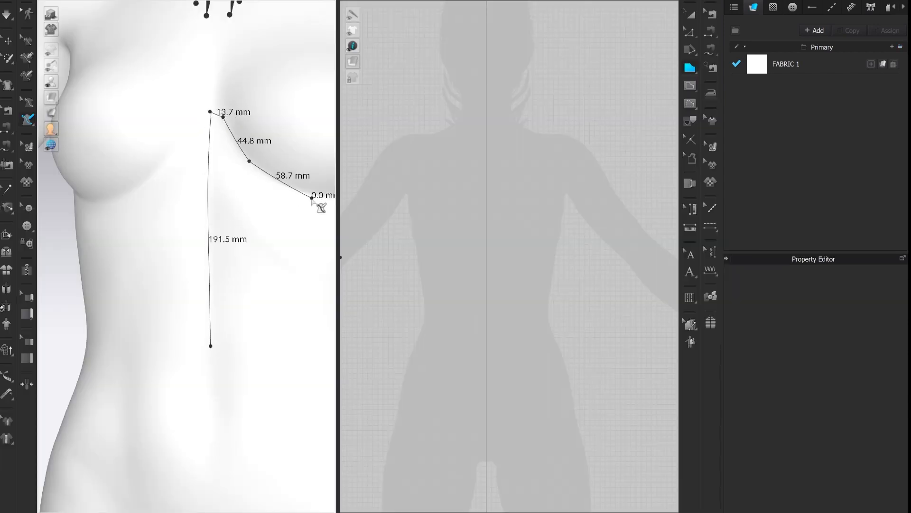
{"action": "right_click_drag", "start_coordinate": [312, 199], "coordinate": [307, 223]}
{"action": "middle_click_drag", "start_coordinate": [307, 223], "coordinate": [160, 222]}
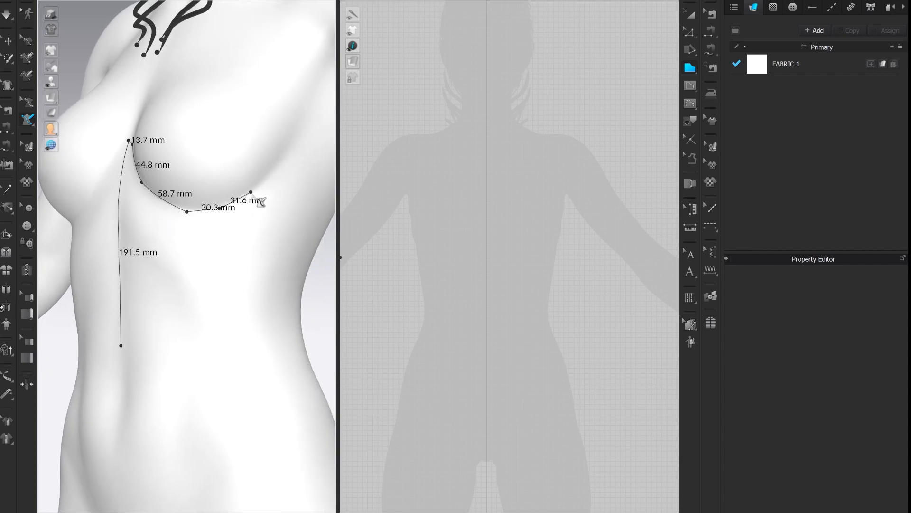
{"action": "scroll", "coordinate": [290, 154], "scroll_direction": "up", "scroll_amount": 4}
{"action": "middle_click_drag", "start_coordinate": [291, 155], "coordinate": [162, 169]}
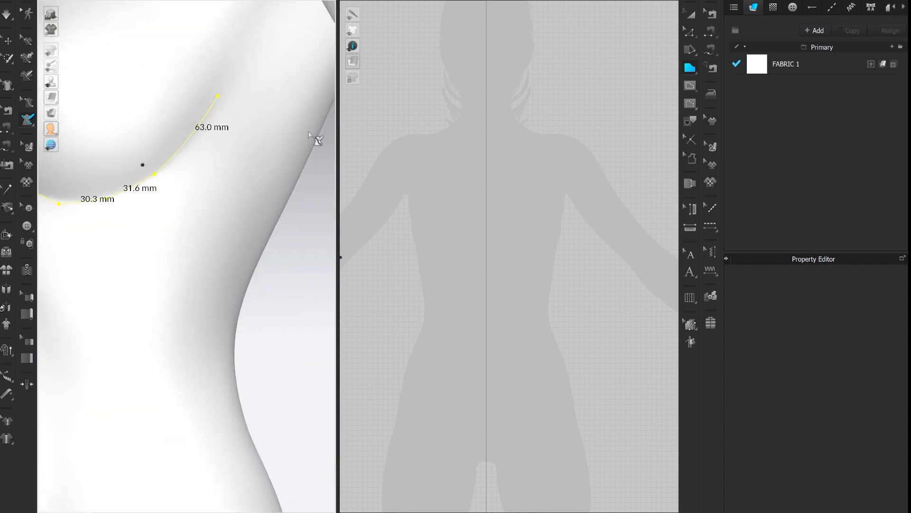
{"action": "left_click", "coordinate": [218, 96]}
- Complete the front panel outline on the avatar with an 80.7 mm upper side edge, a side seam and a waistline back to the centre-front start point
{"action": "left_click", "coordinate": [302, 142]}
{"action": "left_click", "coordinate": [223, 332]}
{"action": "left_click", "coordinate": [225, 380]}
{"action": "right_click_drag", "start_coordinate": [136, 406], "coordinate": [285, 390]}
{"action": "middle_click_drag", "start_coordinate": [285, 389], "coordinate": [412, 305]}
{"action": "scroll", "coordinate": [364, 309], "scroll_direction": "down", "scroll_amount": 3}
{"action": "scroll", "coordinate": [80, 278], "scroll_direction": "down", "scroll_amount": 1}
{"action": "left_click", "coordinate": [234, 279]}
{"action": "left_click", "coordinate": [89, 282]}
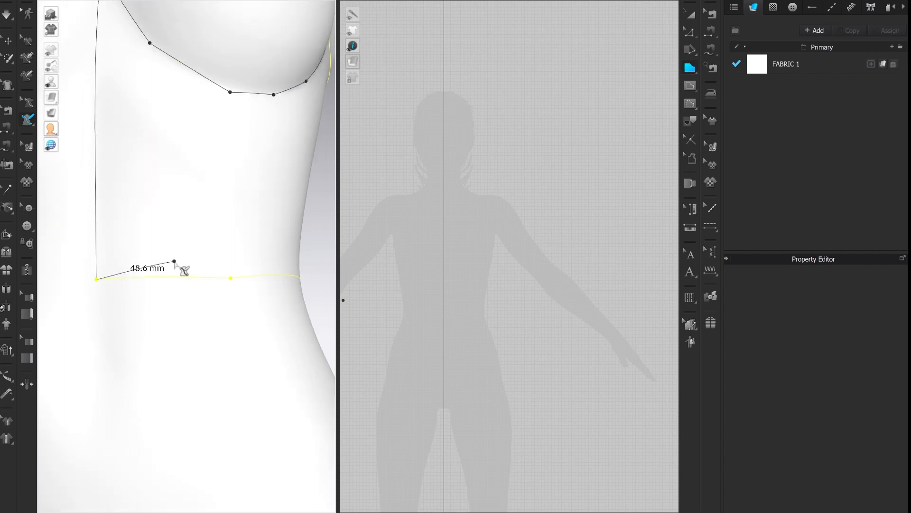
{"action": "key", "text": "Return"}
- Draw the adjoining back panel on the avatar from the side seam's upper corner to the centre back, closing it at the waist corner
{"action": "right_click_drag", "start_coordinate": [207, 237], "coordinate": [265, 228]}
{"action": "middle_click_drag", "start_coordinate": [313, 142], "coordinate": [213, 184]}
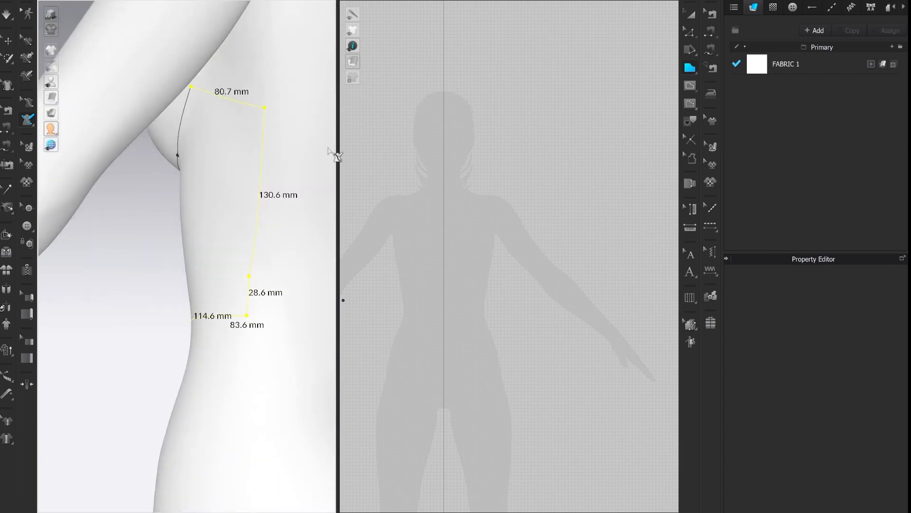
{"action": "left_click", "coordinate": [264, 107]}
{"action": "scroll", "coordinate": [288, 153], "scroll_direction": "up", "scroll_amount": 4}
{"action": "middle_click_drag", "start_coordinate": [281, 158], "coordinate": [164, 275]}
{"action": "scroll", "coordinate": [177, 274], "scroll_direction": "down", "scroll_amount": 1}
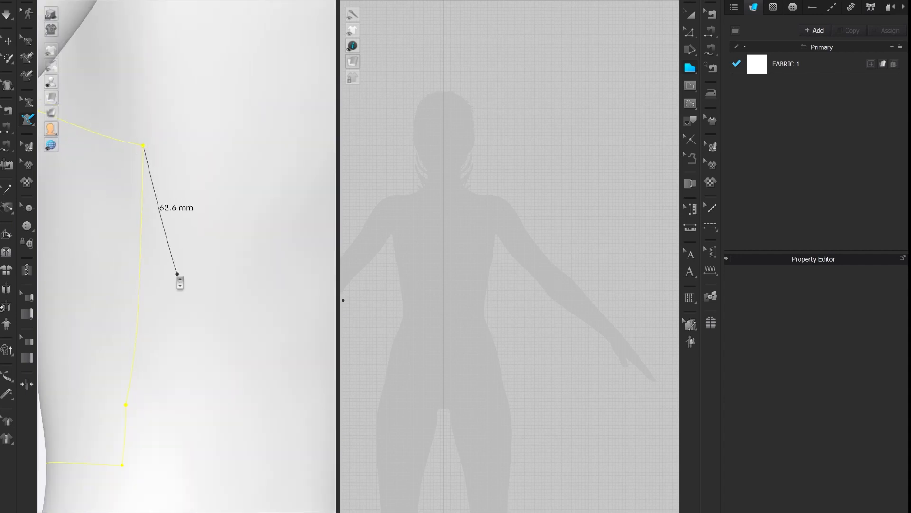
{"action": "scroll", "coordinate": [177, 274], "scroll_direction": "down", "scroll_amount": 4}
{"action": "right_click_drag", "start_coordinate": [286, 248], "coordinate": [251, 257]}
{"action": "scroll", "coordinate": [251, 256], "scroll_direction": "down", "scroll_amount": 2}
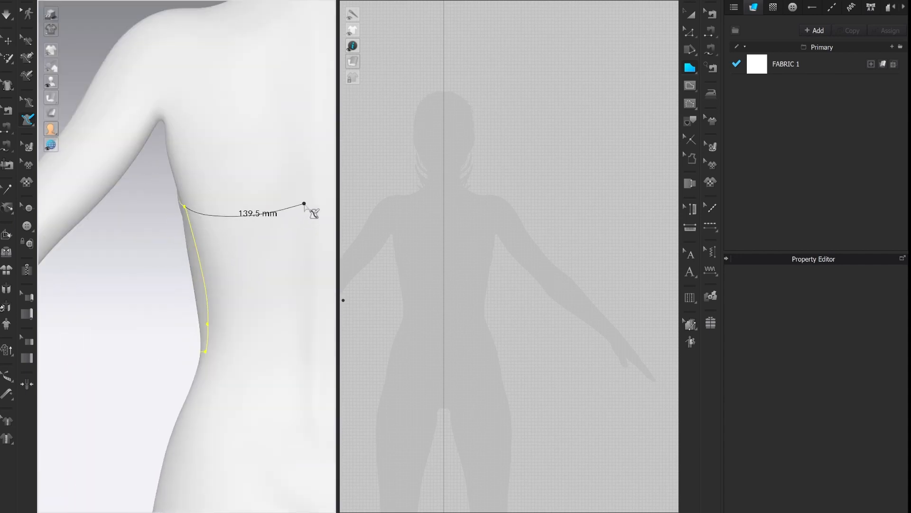
{"action": "left_click", "coordinate": [314, 351]}
{"action": "double_click", "coordinate": [206, 352]}
- Flatten the traced back and front panels into 2D patterns
{"action": "left_click", "coordinate": [216, 274]}
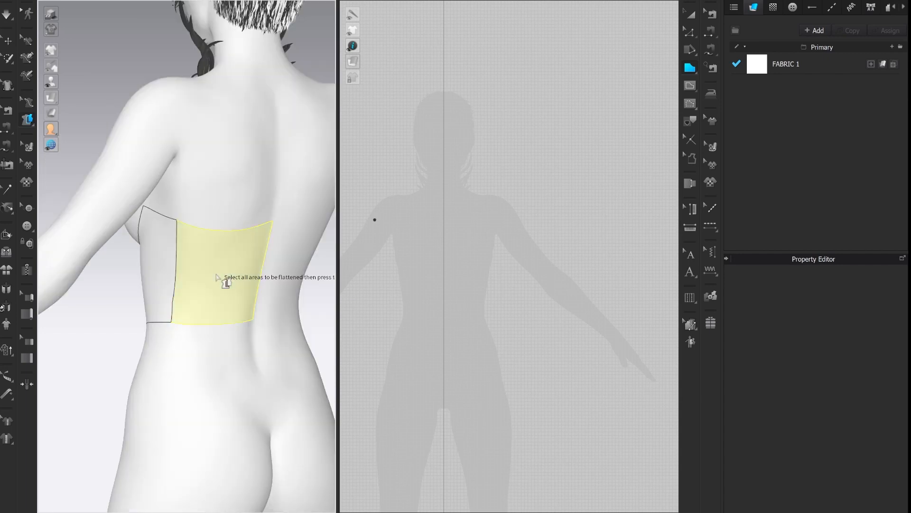
{"action": "left_click", "coordinate": [165, 263]}
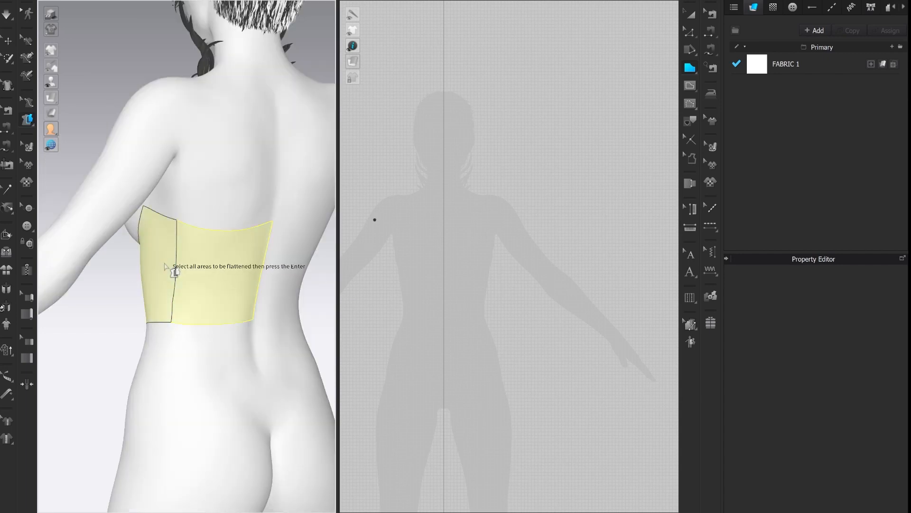
{"action": "key", "text": "Return"}
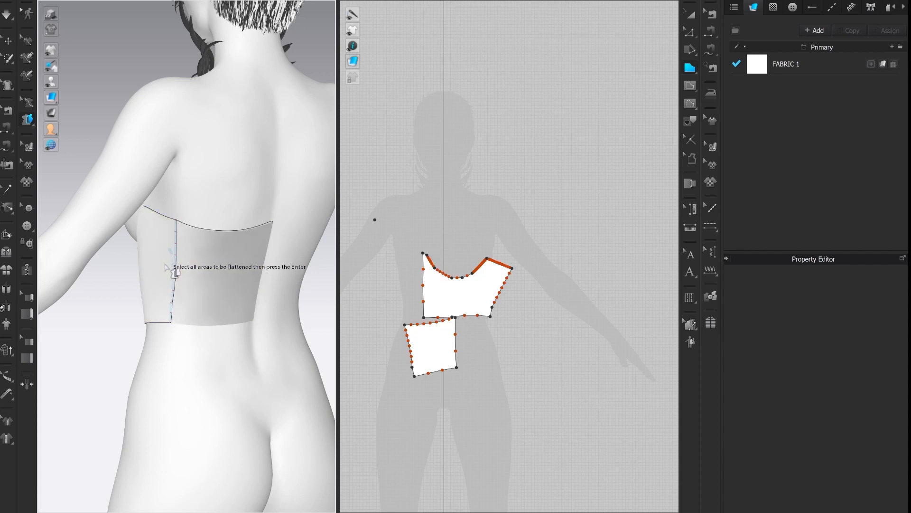
- Align the front pattern with the avatar's centre line in 2D and place the back pattern beside its side edge
{"action": "key", "text": "a"}
{"action": "left_click", "coordinate": [464, 303]}
{"action": "left_click_drag", "start_coordinate": [464, 303], "coordinate": [485, 298]}
{"action": "key", "text": "q"}
{"action": "left_click", "coordinate": [181, 273]}
{"action": "left_click_drag", "start_coordinate": [421, 338], "coordinate": [564, 282]}
{"action": "scroll", "coordinate": [589, 305], "scroll_direction": "up", "scroll_amount": 3}
{"action": "left_click_drag", "start_coordinate": [551, 181], "coordinate": [568, 184]}
{"action": "scroll", "coordinate": [413, 278], "scroll_direction": "down", "scroll_amount": 2}
- Delete the curve points along the front pattern's centre edge and hem to straighten both edges
{"action": "middle_click_drag", "start_coordinate": [377, 273], "coordinate": [521, 257]}
{"action": "scroll", "coordinate": [493, 242], "scroll_direction": "up", "scroll_amount": 4}
{"action": "scroll", "coordinate": [411, 273], "scroll_direction": "up", "scroll_amount": 2}
{"action": "key", "text": "v"}
{"action": "left_click_drag", "start_coordinate": [382, 174], "coordinate": [427, 403]}
{"action": "key", "text": "Delete"}
{"action": "scroll", "coordinate": [427, 405], "scroll_direction": "down", "scroll_amount": 4}
{"action": "scroll", "coordinate": [427, 406], "scroll_direction": "up", "scroll_amount": 1}
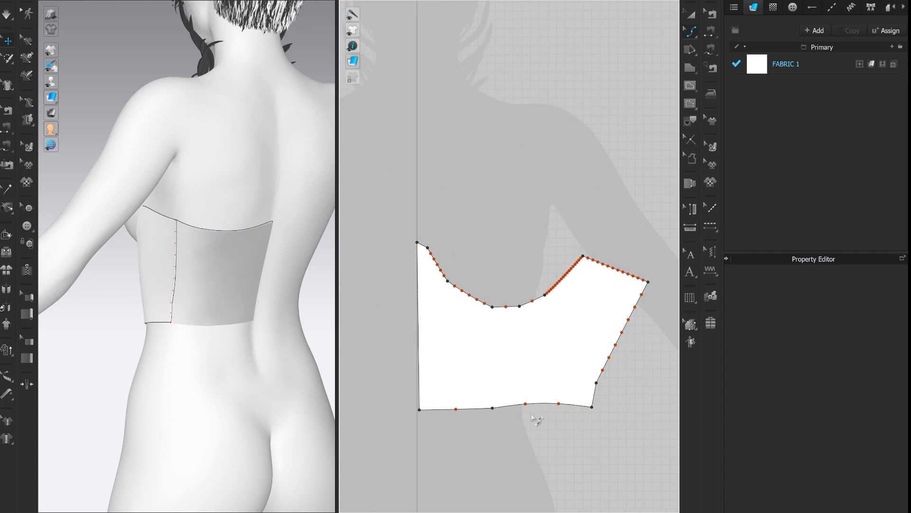
{"action": "left_click_drag", "start_coordinate": [571, 450], "coordinate": [571, 450]}
{"action": "key", "text": "Delete"}
{"action": "left_click_drag", "start_coordinate": [445, 392], "coordinate": [514, 426]}
{"action": "key", "text": "Delete"}
- Bend the front pattern's under-bust edge segments into one smooth curve, from the centre tip towards the side
{"action": "scroll", "coordinate": [420, 231], "scroll_direction": "up", "scroll_amount": 3}
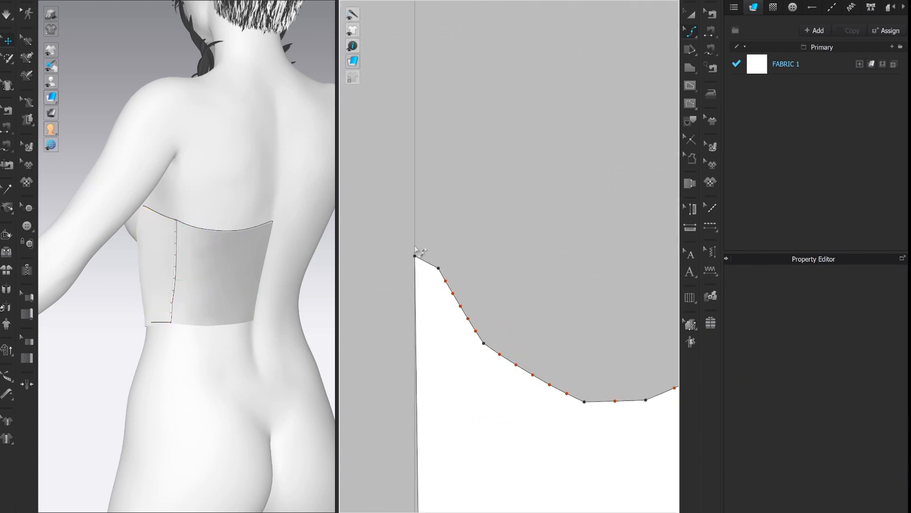
{"action": "left_click", "coordinate": [429, 263]}
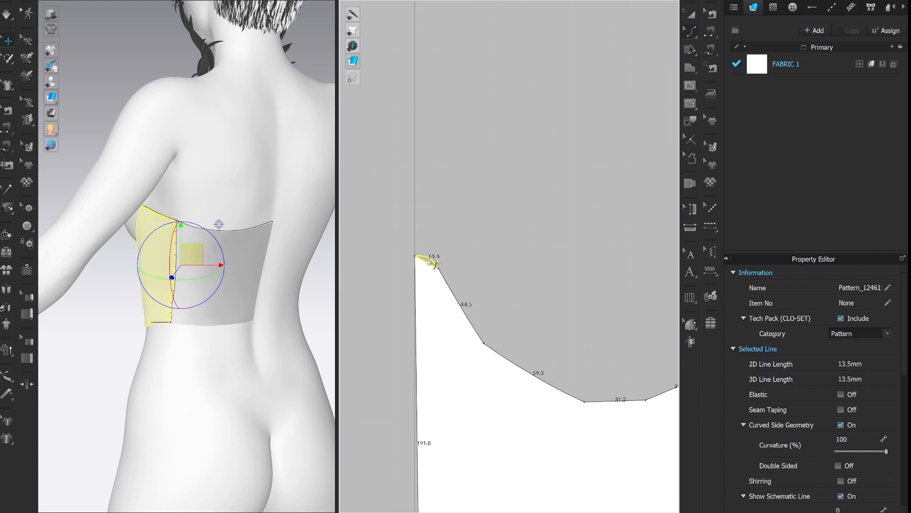
{"action": "left_click_drag", "start_coordinate": [539, 379], "coordinate": [530, 381]}
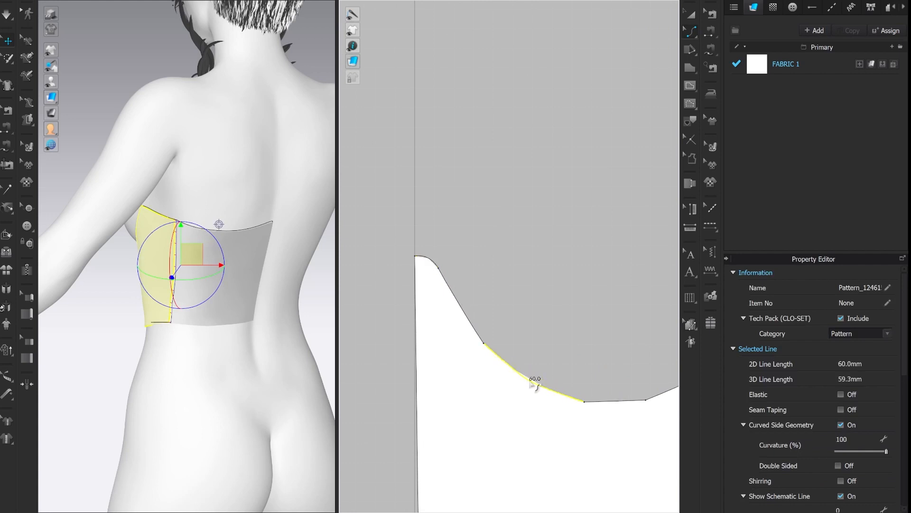
{"action": "scroll", "coordinate": [535, 378], "scroll_direction": "down", "scroll_amount": 3}
{"action": "middle_click_drag", "start_coordinate": [632, 423], "coordinate": [512, 420]}
{"action": "scroll", "coordinate": [480, 394], "scroll_direction": "up", "scroll_amount": 2}
{"action": "scroll", "coordinate": [470, 387], "scroll_direction": "up", "scroll_amount": 2}
{"action": "left_click", "coordinate": [470, 388]}
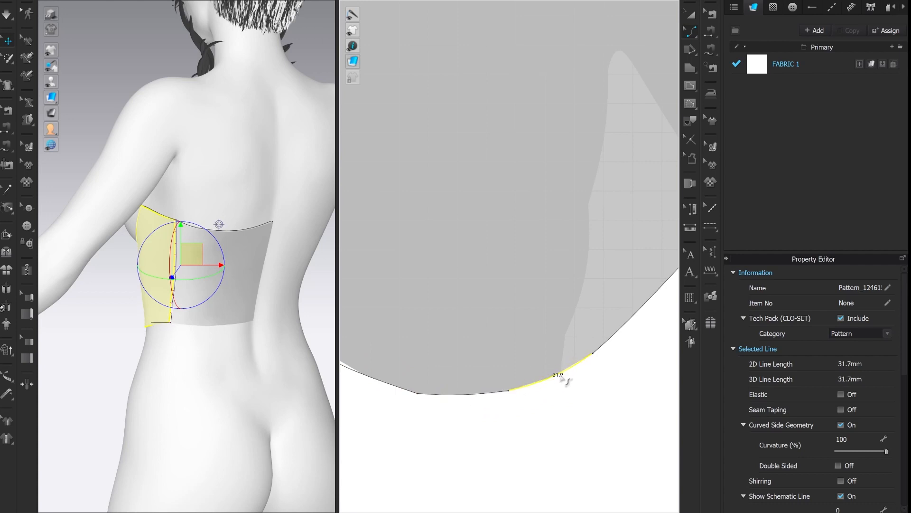
- Delete the curve points and extra points on all edges of the back pattern so it has four straight sides
{"action": "scroll", "coordinate": [564, 379], "scroll_direction": "down", "scroll_amount": 5}
{"action": "middle_click_drag", "start_coordinate": [603, 364], "coordinate": [527, 300]}
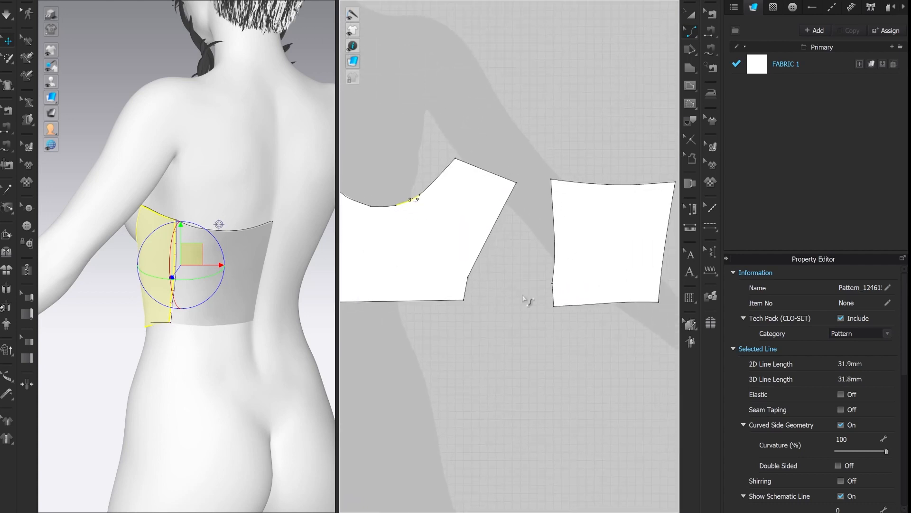
{"action": "left_click_drag", "start_coordinate": [536, 185], "coordinate": [629, 328]}
{"action": "key", "text": "Delete"}
{"action": "key", "text": "Delete"}
{"action": "middle_click_drag", "start_coordinate": [630, 330], "coordinate": [540, 354]}
{"action": "left_click_drag", "start_coordinate": [603, 228], "coordinate": [550, 320]}
{"action": "key", "text": "Delete"}
{"action": "left_click_drag", "start_coordinate": [466, 183], "coordinate": [519, 217]}
{"action": "left_click_drag", "start_coordinate": [577, 226], "coordinate": [577, 226]}
{"action": "key", "text": "Delete"}
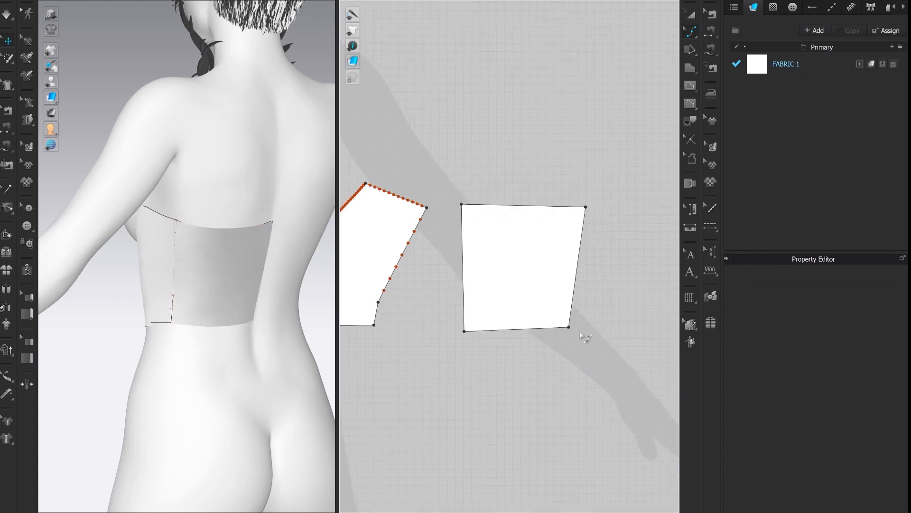
- Level the hem corners of the back and front patterns and delete the extra point low on the front's side edge
{"action": "scroll", "coordinate": [583, 335], "scroll_direction": "up", "scroll_amount": 2}
{"action": "left_click_drag", "start_coordinate": [566, 326], "coordinate": [565, 334]}
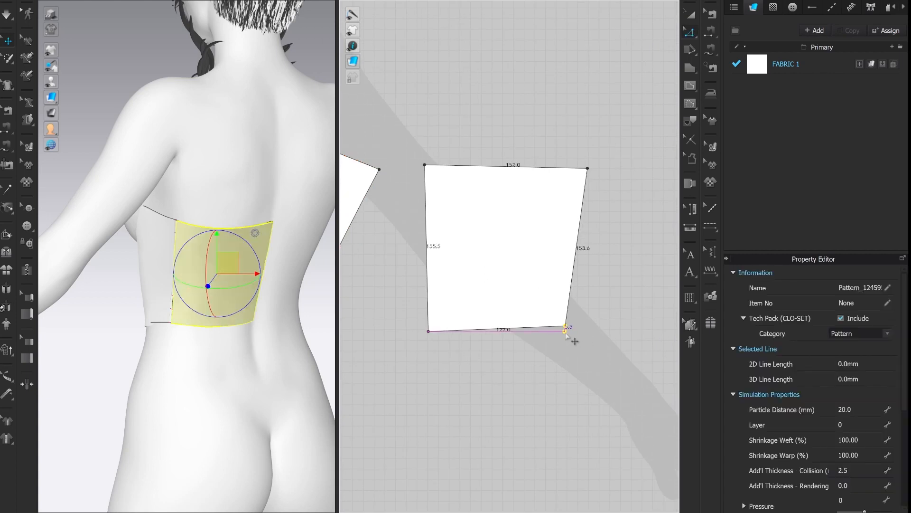
{"action": "scroll", "coordinate": [566, 334], "scroll_direction": "down", "scroll_amount": 3}
{"action": "scroll", "coordinate": [561, 317], "scroll_direction": "up", "scroll_amount": 6}
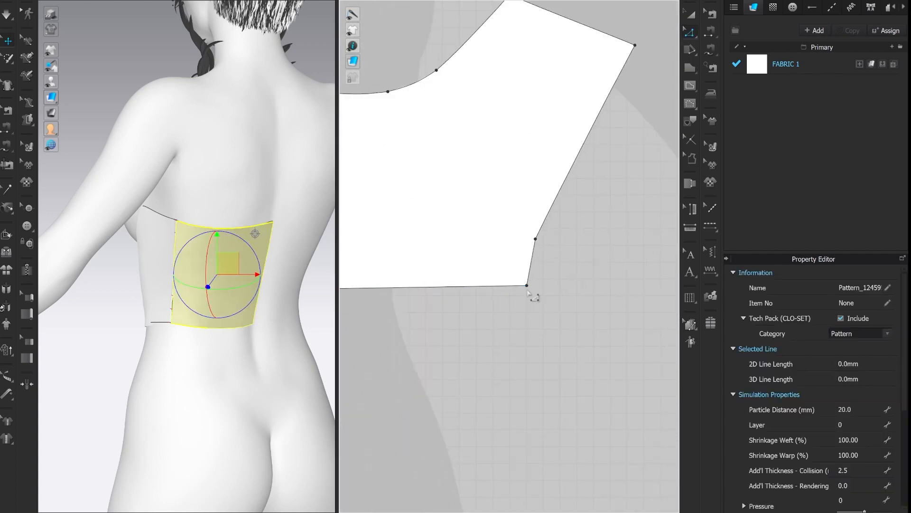
{"action": "left_click", "coordinate": [527, 291]}
{"action": "scroll", "coordinate": [529, 299], "scroll_direction": "down", "scroll_amount": 2}
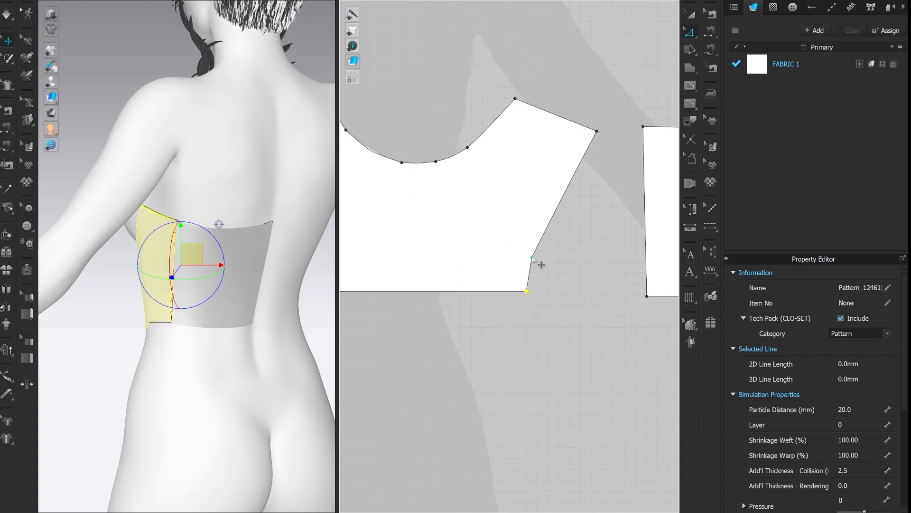
{"action": "left_click", "coordinate": [584, 267]}
{"action": "scroll", "coordinate": [583, 267], "scroll_direction": "down", "scroll_amount": 3}
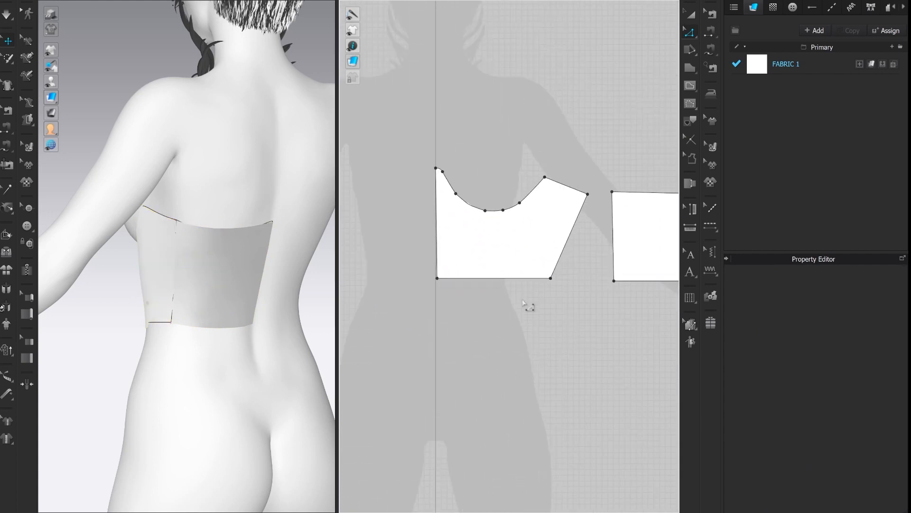
- Change the front pattern's side edge length to 155.5 mm with the direction set to End
{"action": "left_click", "coordinate": [613, 254]}
{"action": "left_click", "coordinate": [572, 237]}
{"action": "right_click", "coordinate": [574, 229]}
{"action": "left_click", "coordinate": [599, 324]}
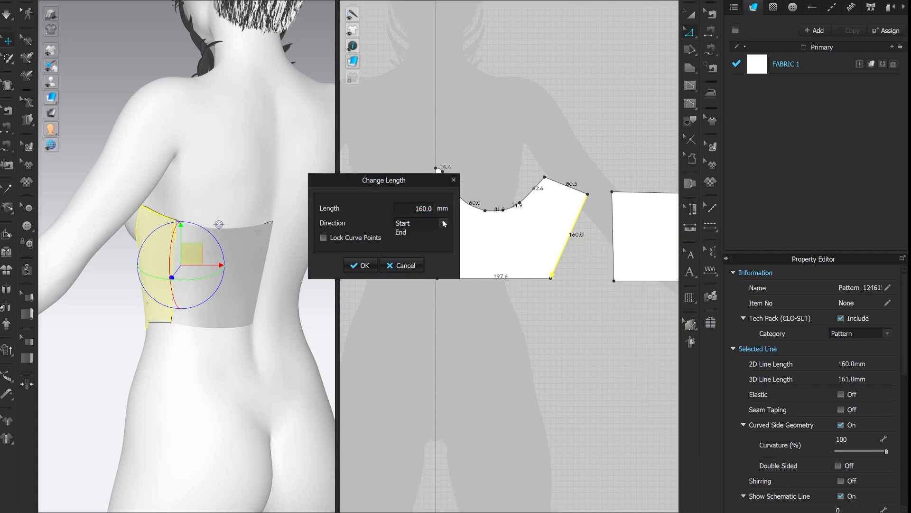
{"action": "left_click", "coordinate": [401, 232]}
{"action": "double_click", "coordinate": [407, 205]}
{"action": "type", "text": "155.5"}
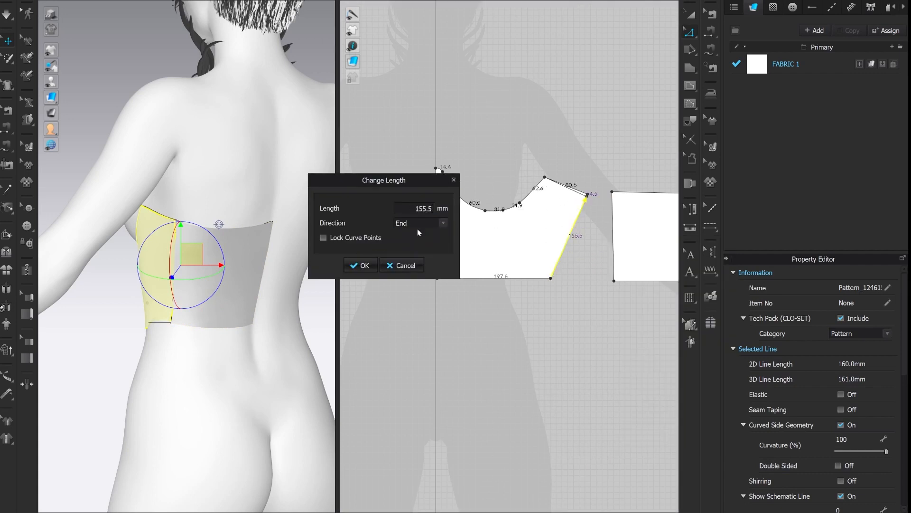
{"action": "left_click", "coordinate": [355, 269]}
- Sew the front's side edge to the back pattern and unfold the front along its centre line with symmetric editing and sewing
{"action": "key", "text": "n"}
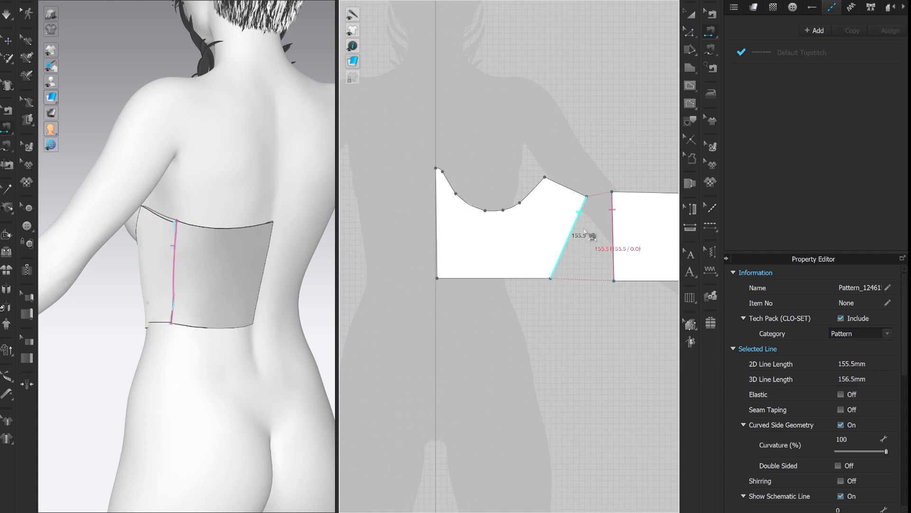
{"action": "scroll", "coordinate": [582, 230], "scroll_direction": "down", "scroll_amount": 3}
{"action": "key", "text": "z"}
{"action": "left_click", "coordinate": [488, 216]}
{"action": "right_click", "coordinate": [488, 215]}
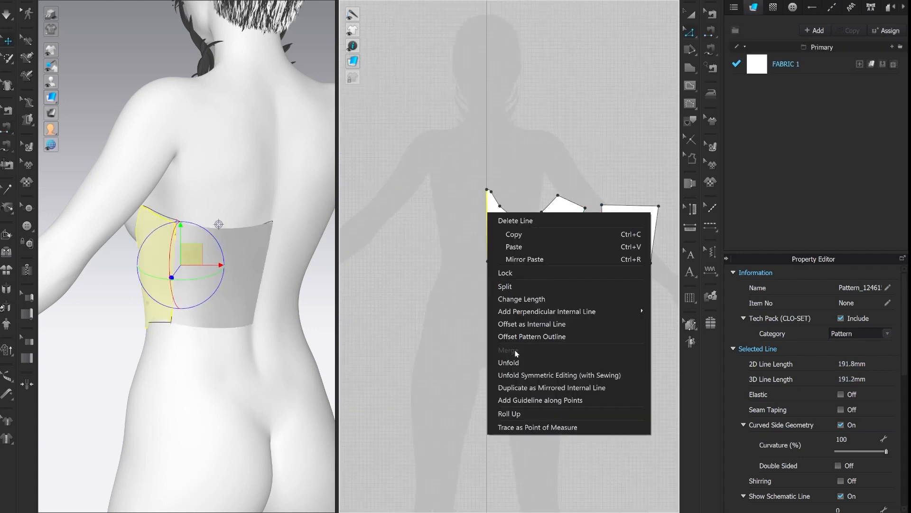
{"action": "left_click", "coordinate": [546, 375]}
- Clone the back pattern as a symmetric pattern with sewing and place it beside the front's opposite side
{"action": "right_click", "coordinate": [640, 252]}
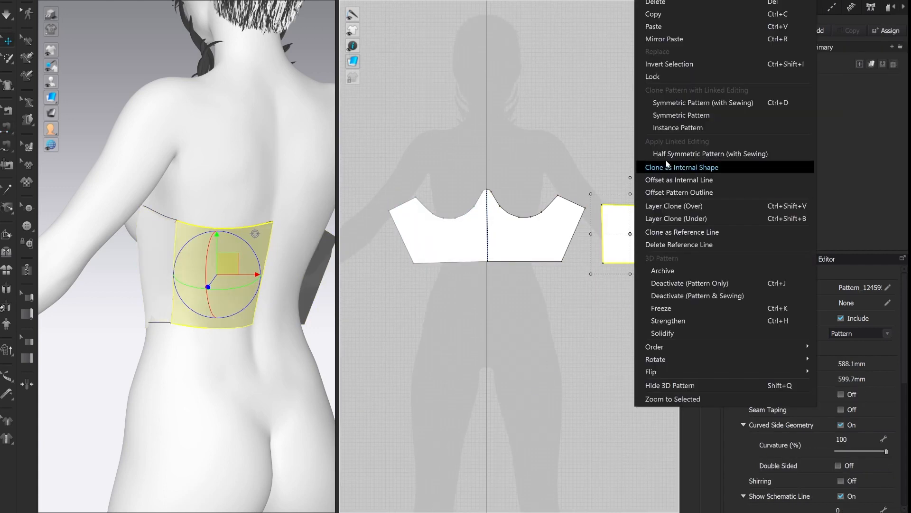
{"action": "left_click", "coordinate": [670, 101]}
{"action": "scroll", "coordinate": [489, 240], "scroll_direction": "down", "scroll_amount": 1}
{"action": "left_click", "coordinate": [382, 241]}
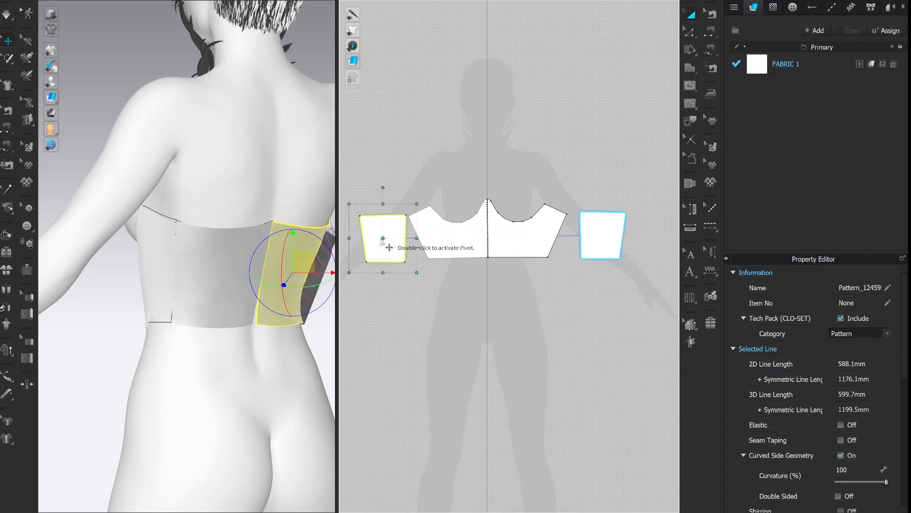
- Sew the centre-back edges of the two back patterns together
{"action": "key", "text": "n"}
{"action": "left_click", "coordinate": [624, 232]}
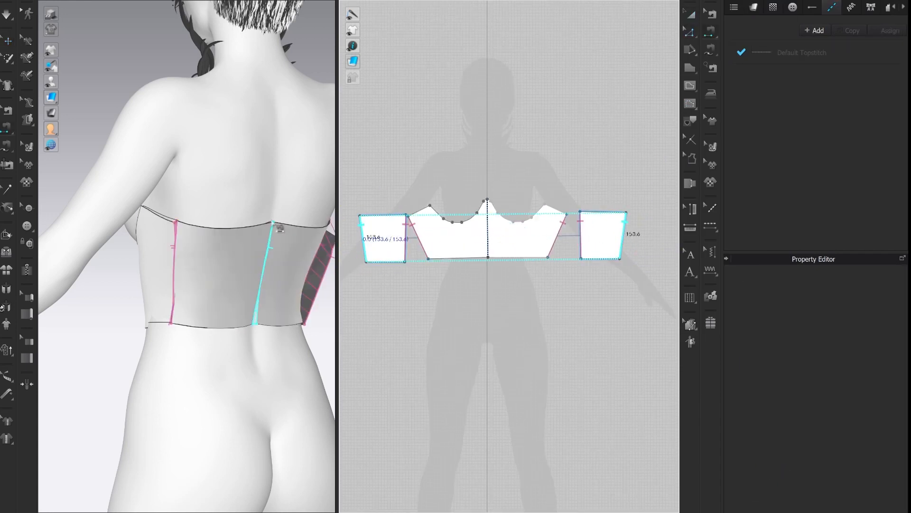
{"action": "left_click", "coordinate": [358, 232]}
- Strengthen all the garment patterns and set their pressure to -5
{"action": "key", "text": "a"}
{"action": "left_click_drag", "start_coordinate": [657, 173], "coordinate": [336, 305]}
{"action": "right_click", "coordinate": [367, 251]}
{"action": "left_click", "coordinate": [408, 359]}
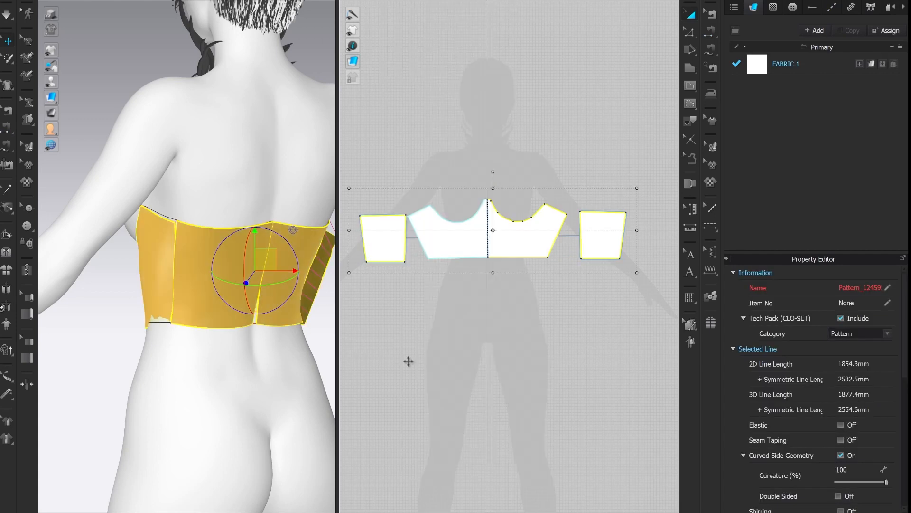
{"action": "scroll", "coordinate": [851, 414], "scroll_direction": "down", "scroll_amount": 5}
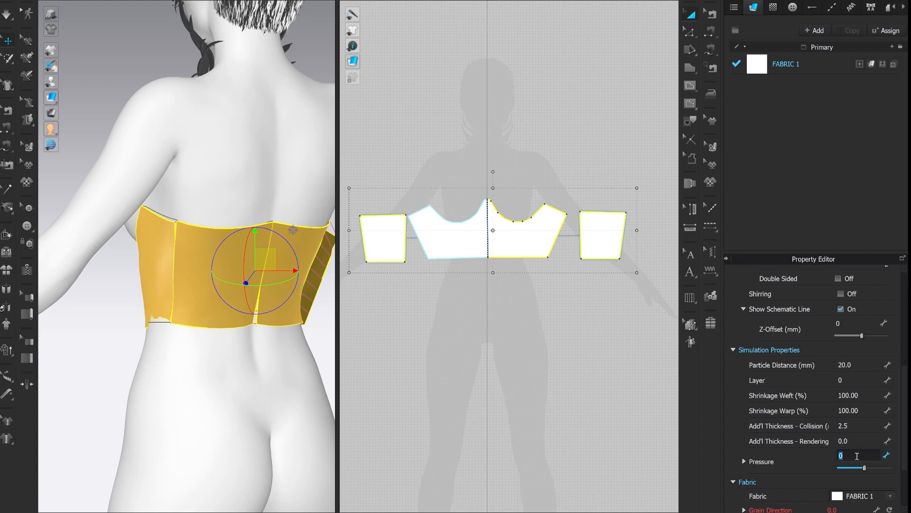
- Simulate the garment and pull the front fabric into place around the avatar's torso
{"action": "right_click_drag", "start_coordinate": [128, 396], "coordinate": [229, 396]}
{"action": "key", "text": "space"}
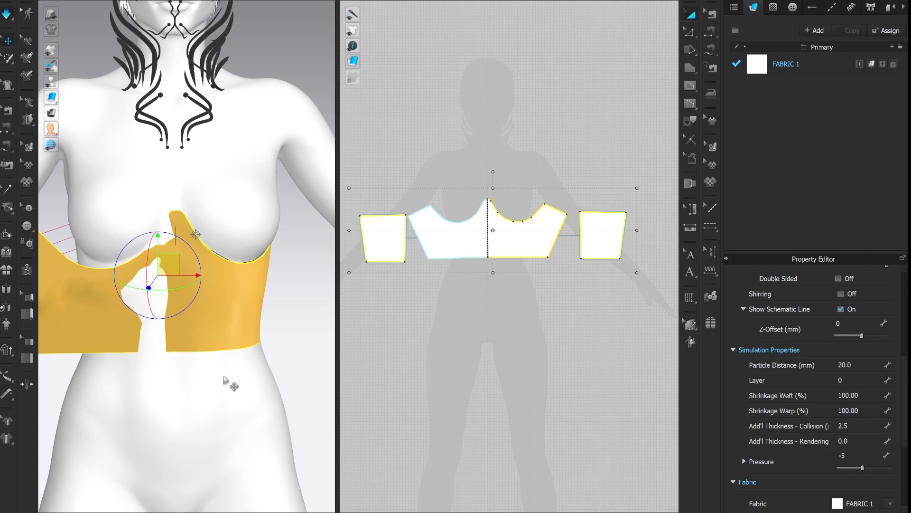
{"action": "mouse_move", "coordinate": [178, 281]}
{"action": "left_mouse_down"}
{"action": "mouse_move", "coordinate": [156, 252]}
{"action": "mouse_move", "coordinate": [180, 267]}
{"action": "left_mouse_up"}
{"action": "mouse_move", "coordinate": [105, 298]}
{"action": "left_mouse_down"}
{"action": "mouse_move", "coordinate": [85, 266]}
{"action": "mouse_move", "coordinate": [101, 288]}
{"action": "left_mouse_up"}
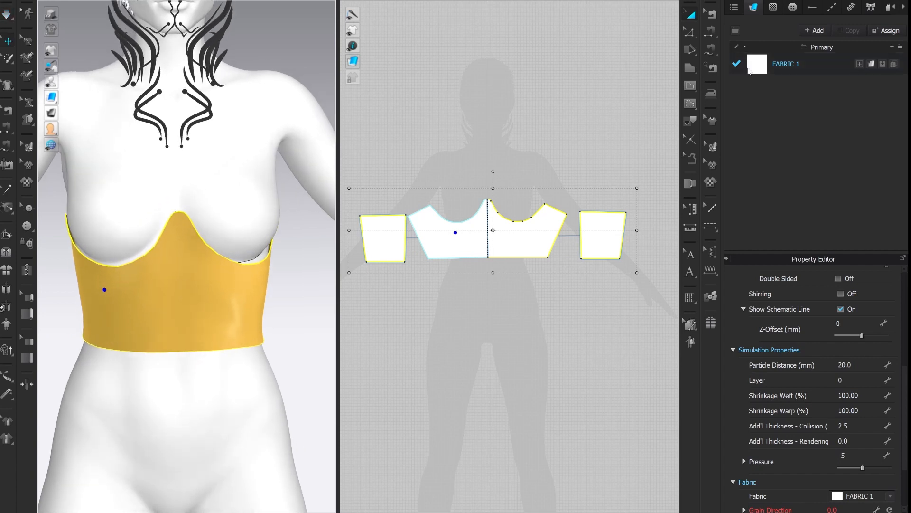
- Set FABRIC 1's physical property preset to Trim_Full_Grain_Leather and pull the front fabric into place on the avatar
{"action": "left_click", "coordinate": [748, 70]}
{"action": "scroll", "coordinate": [830, 387], "scroll_direction": "down", "scroll_amount": 10}
{"action": "scroll", "coordinate": [881, 372], "scroll_direction": "down", "scroll_amount": 3}
{"action": "left_click", "coordinate": [867, 473]}
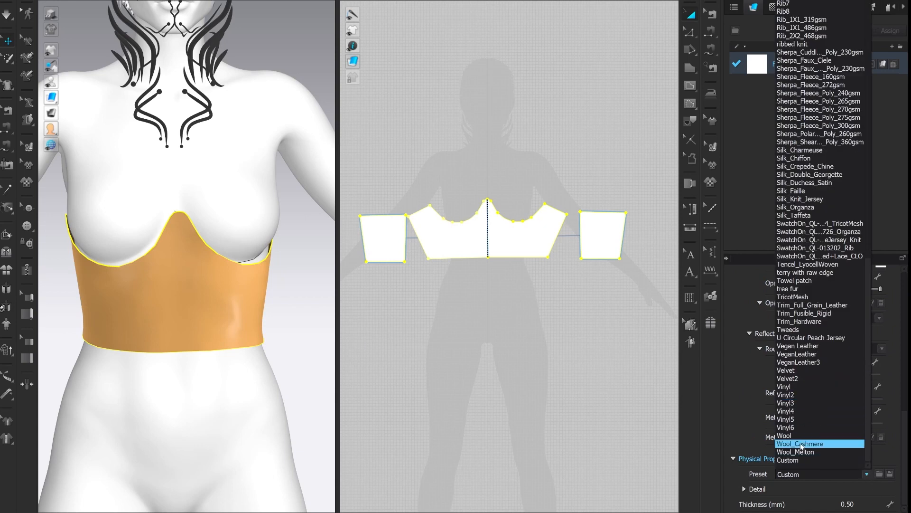
{"action": "left_click", "coordinate": [784, 323]}
{"action": "left_click", "coordinate": [867, 474]}
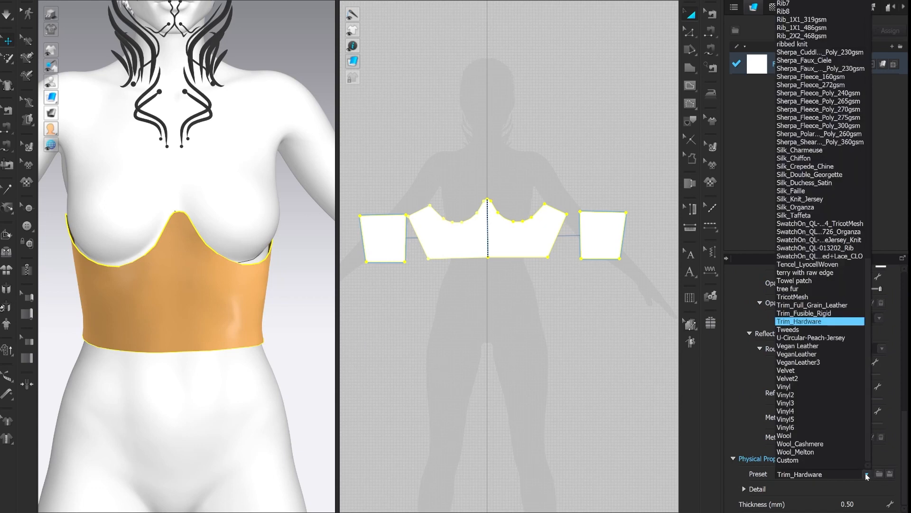
{"action": "left_click", "coordinate": [786, 306]}
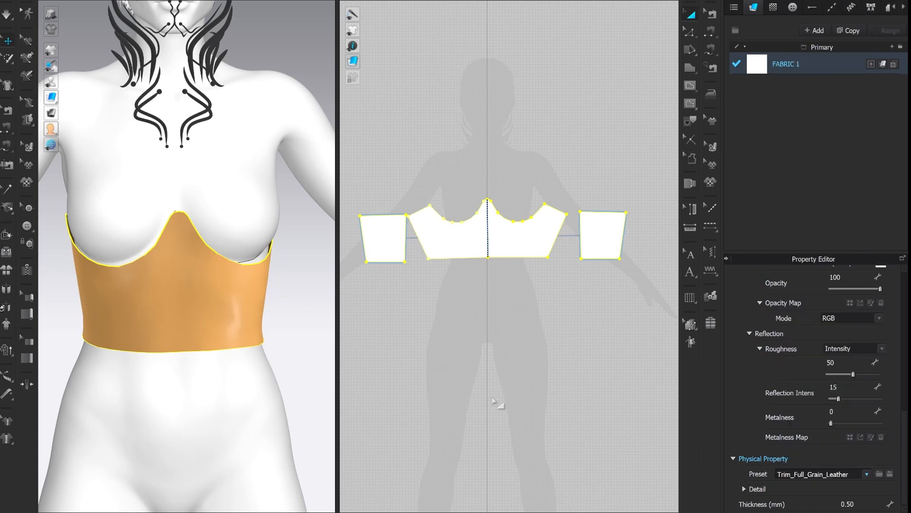
{"action": "left_click", "coordinate": [124, 269]}
{"action": "left_click_drag", "start_coordinate": [205, 263], "coordinate": [175, 301]}
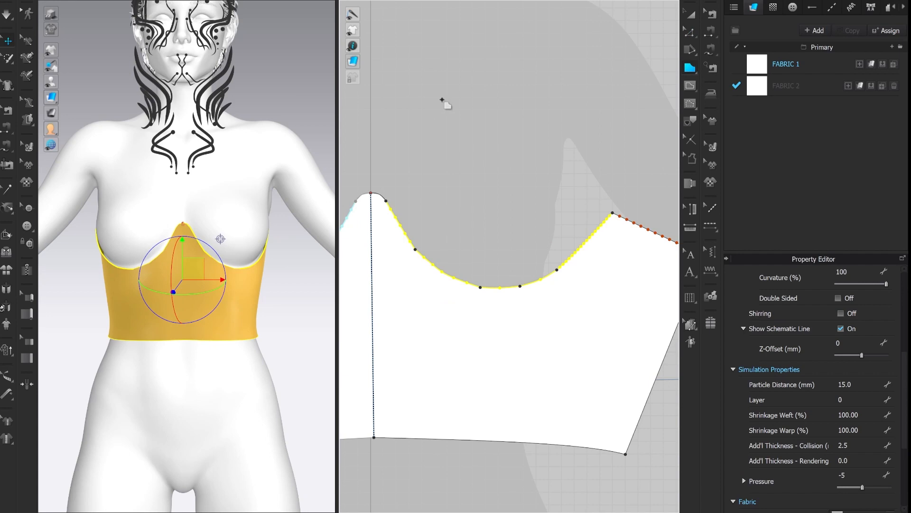
{"action": "scroll", "coordinate": [443, 100], "scroll_direction": "down", "scroll_amount": 2}
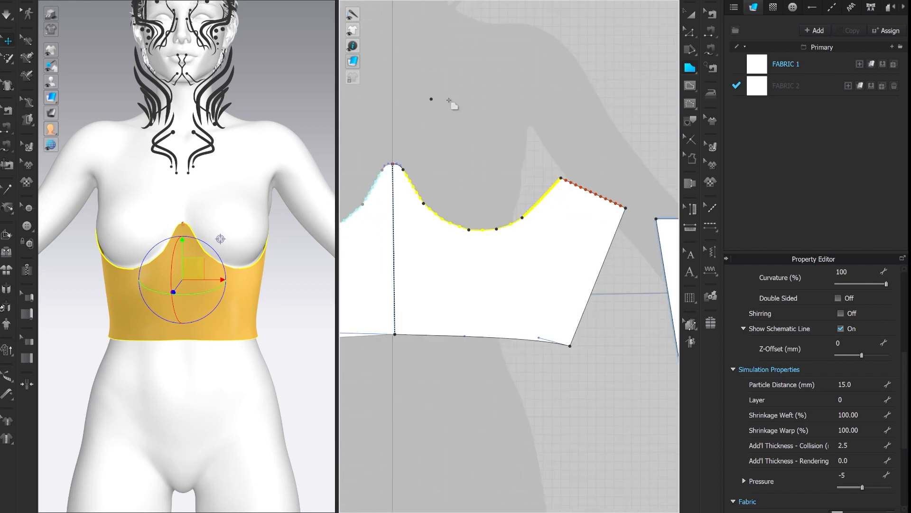
{"action": "left_click", "coordinate": [585, 99]}
{"action": "scroll", "coordinate": [586, 99], "scroll_direction": "down", "scroll_amount": 3}
{"action": "key", "text": "Escape"}
- Move the front pattern downward to clear the space above it in the 2D layout
{"action": "left_click", "coordinate": [484, 133]}
{"action": "key", "text": "a"}
{"action": "left_click_drag", "start_coordinate": [512, 193], "coordinate": [504, 261]}
- Draw a tapered four-sided cup pattern about 250 mm tall above the front and curve its wide bottom edge downward
{"action": "left_click", "coordinate": [691, 68]}
{"action": "left_click", "coordinate": [565, 148]}
{"action": "scroll", "coordinate": [564, 148], "scroll_direction": "down", "scroll_amount": 2}
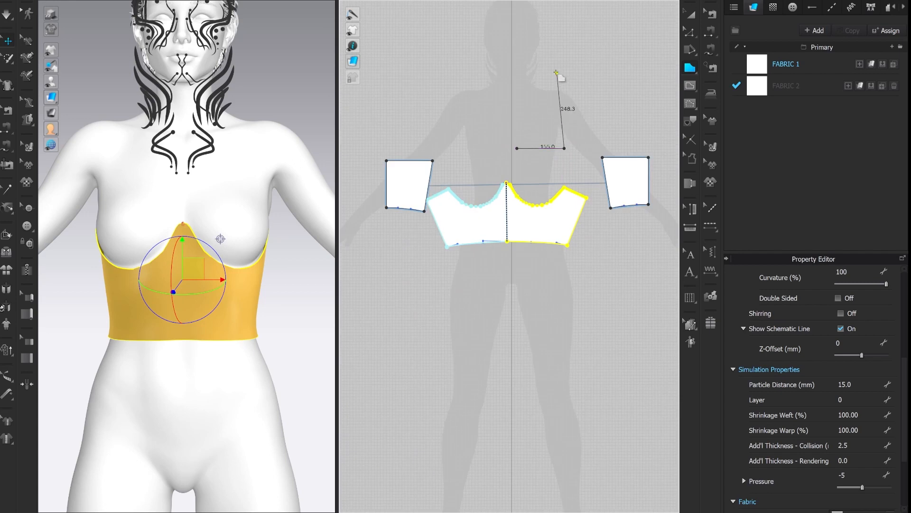
{"action": "left_click", "coordinate": [517, 155]}
{"action": "scroll", "coordinate": [553, 157], "scroll_direction": "up", "scroll_amount": 3}
{"action": "key", "text": "c"}
{"action": "left_click_drag", "start_coordinate": [553, 157], "coordinate": [553, 188]}
- Change the cup's curved bottom edge length to 230.3 mm, extending it in both directions
{"action": "right_click", "coordinate": [551, 187]}
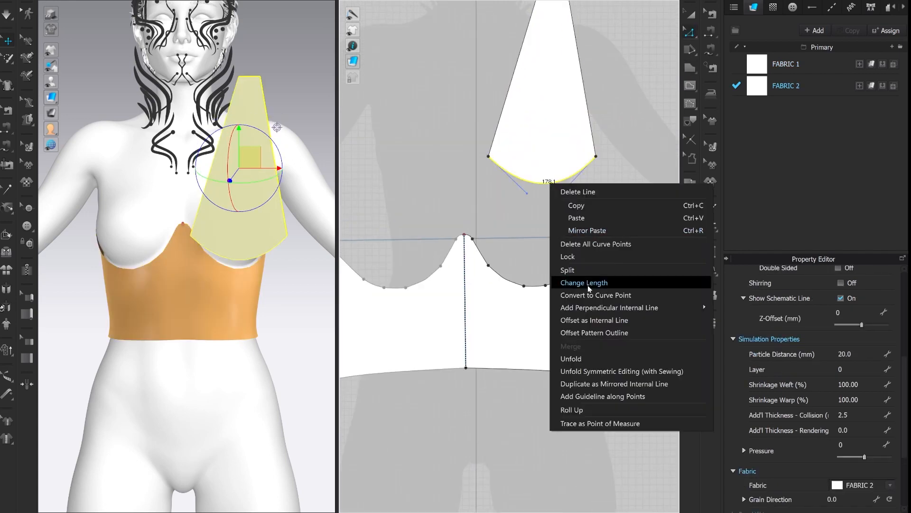
{"action": "left_click", "coordinate": [612, 279]}
{"action": "left_click", "coordinate": [443, 222]}
{"action": "left_click", "coordinate": [403, 256]}
{"action": "double_click", "coordinate": [420, 209]}
{"action": "type", "text": "130."}
{"action": "key", "text": "BackSpace"}
{"action": "key", "text": "BackSpace"}
{"action": "key", "text": "BackSpace"}
{"action": "key", "text": "BackSpace"}
{"action": "type", "text": "230.3"}
{"action": "left_click", "coordinate": [361, 265]}
- Draw three internal lines on the cup pattern, fanning from its narrow top edge down to the curved bottom edge
{"action": "scroll", "coordinate": [493, 248], "scroll_direction": "down", "scroll_amount": 3}
{"action": "key", "text": "g"}
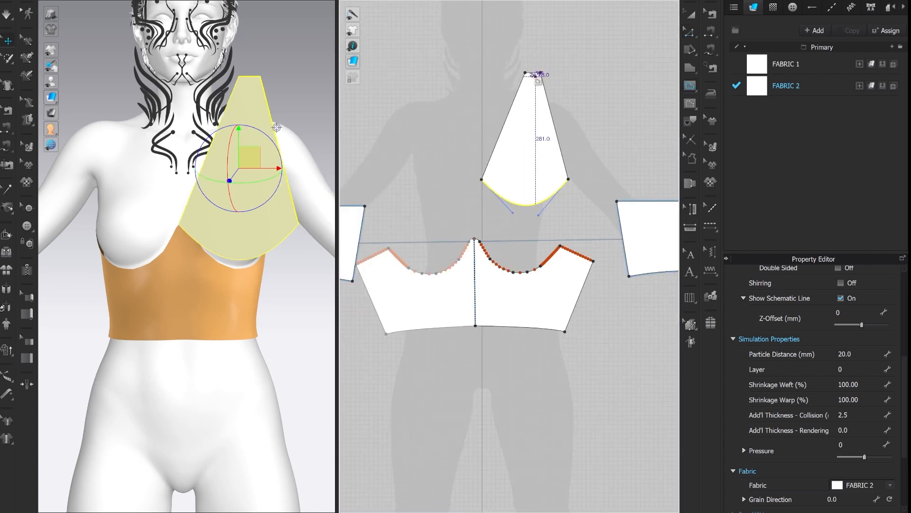
{"action": "scroll", "coordinate": [531, 75], "scroll_direction": "up", "scroll_amount": 3}
{"action": "left_click", "coordinate": [526, 70]}
{"action": "left_click", "coordinate": [449, 339]}
{"action": "left_click", "coordinate": [541, 71]}
{"action": "left_click", "coordinate": [522, 370]}
{"action": "scroll", "coordinate": [522, 370], "scroll_direction": "up", "scroll_amount": 2}
{"action": "scroll", "coordinate": [519, 180], "scroll_direction": "down", "scroll_amount": 3}
{"action": "scroll", "coordinate": [558, 13], "scroll_direction": "up", "scroll_amount": 2}
{"action": "left_click", "coordinate": [521, 28]}
{"action": "scroll", "coordinate": [575, 382], "scroll_direction": "up", "scroll_amount": 3}
{"action": "double_click", "coordinate": [565, 447]}
- Slash and spread the cup pattern along its three internal lines to widen the bottom while keeping the top narrow
{"action": "scroll", "coordinate": [565, 399], "scroll_direction": "down", "scroll_amount": 4}
{"action": "left_click", "coordinate": [691, 53]}
{"action": "left_click", "coordinate": [451, 305]}
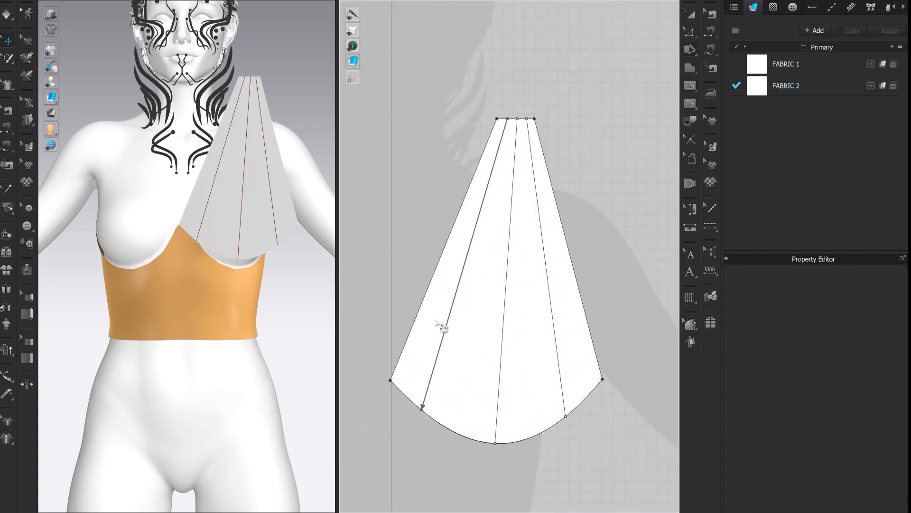
{"action": "left_click", "coordinate": [434, 320]}
{"action": "left_click", "coordinate": [423, 317]}
{"action": "left_click", "coordinate": [557, 350]}
{"action": "left_click", "coordinate": [574, 354]}
{"action": "left_click", "coordinate": [585, 354]}
{"action": "left_click", "coordinate": [500, 366]}
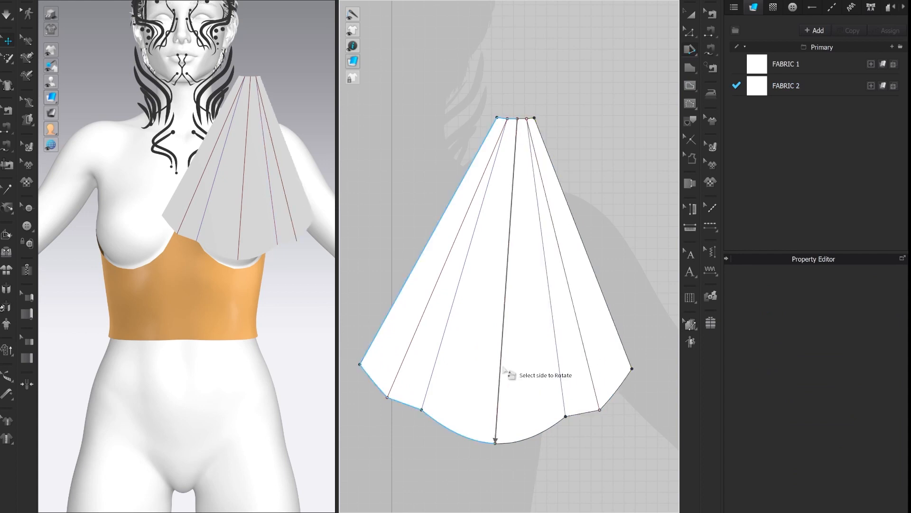
{"action": "left_click", "coordinate": [517, 384]}
{"action": "left_click", "coordinate": [527, 384]}
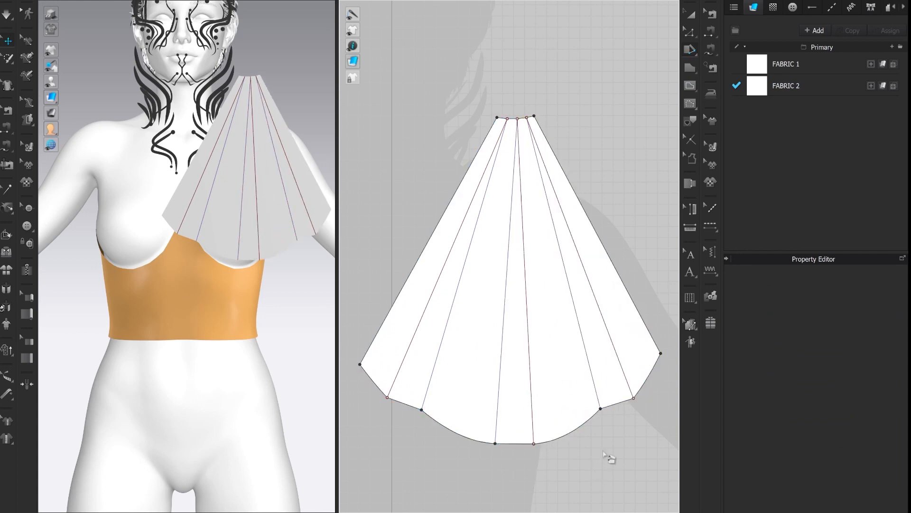
- Delete one extra point on each side of the cup's bottom edge and curve the two straightened segments outward
{"action": "middle_click_drag", "start_coordinate": [608, 457], "coordinate": [605, 395]}
{"action": "key", "text": "z"}
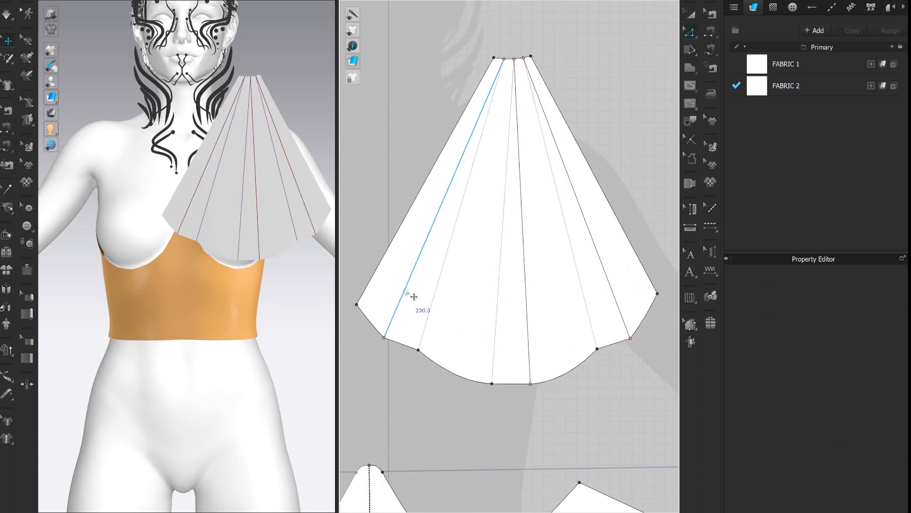
{"action": "left_click", "coordinate": [597, 349]}
{"action": "key", "text": "Delete"}
{"action": "left_click", "coordinate": [419, 350]}
{"action": "key", "text": "Delete"}
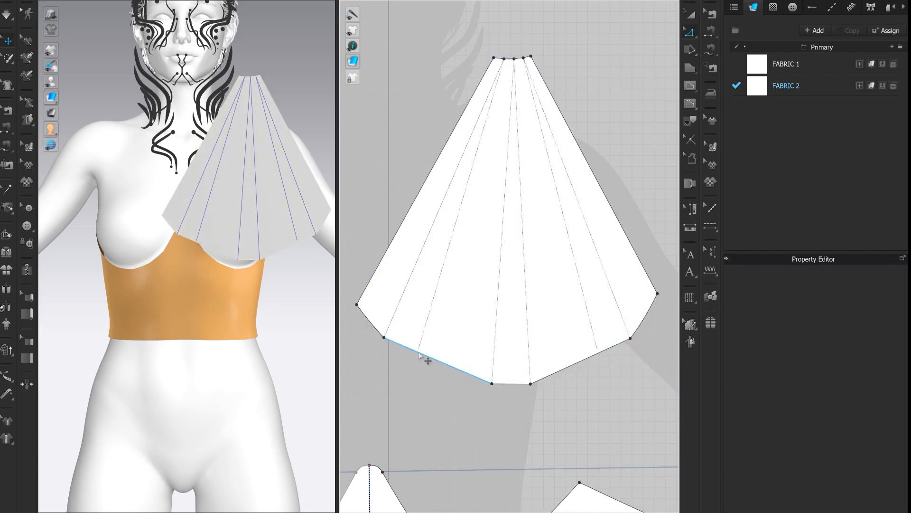
{"action": "key", "text": "c"}
{"action": "left_click_drag", "start_coordinate": [585, 359], "coordinate": [591, 366]}
{"action": "left_click_drag", "start_coordinate": [445, 364], "coordinate": [435, 367]}
- Position the cup pattern close in front of the avatar's breast in the 3D view
{"action": "left_click_drag", "start_coordinate": [257, 152], "coordinate": [248, 168]}
{"action": "key", "text": "6"}
{"action": "middle_click_drag", "start_coordinate": [215, 277], "coordinate": [81, 271]}
{"action": "left_click_drag", "start_coordinate": [146, 148], "coordinate": [202, 164]}
{"action": "right_click_drag", "start_coordinate": [200, 209], "coordinate": [276, 213]}
{"action": "middle_click_drag", "start_coordinate": [216, 240], "coordinate": [305, 259]}
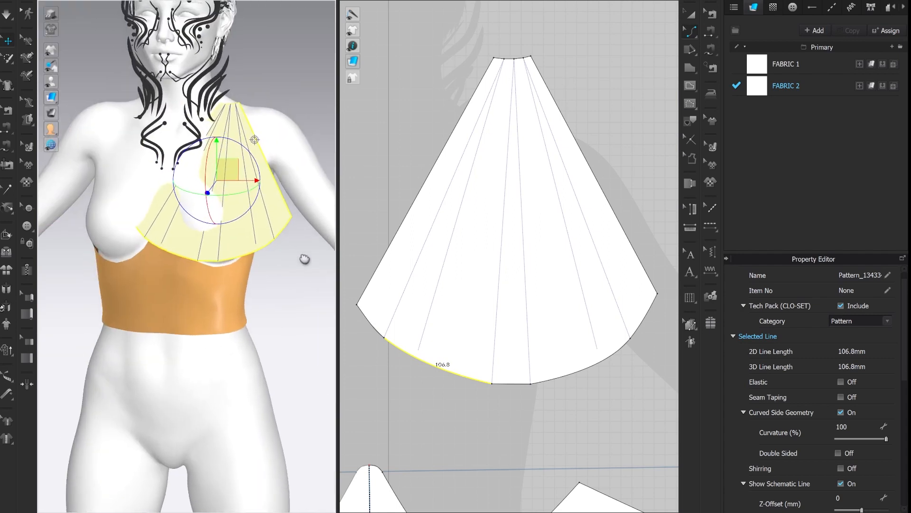
- Pin the cup's top near the shoulder and free-sew its bottom curve to the front pattern's matching bust curve
{"action": "key", "text": "w"}
{"action": "left_click", "coordinate": [232, 110]}
{"action": "scroll", "coordinate": [440, 332], "scroll_direction": "down", "scroll_amount": 5}
{"action": "key", "text": "m"}
{"action": "left_click", "coordinate": [411, 321]}
{"action": "left_click", "coordinate": [514, 318]}
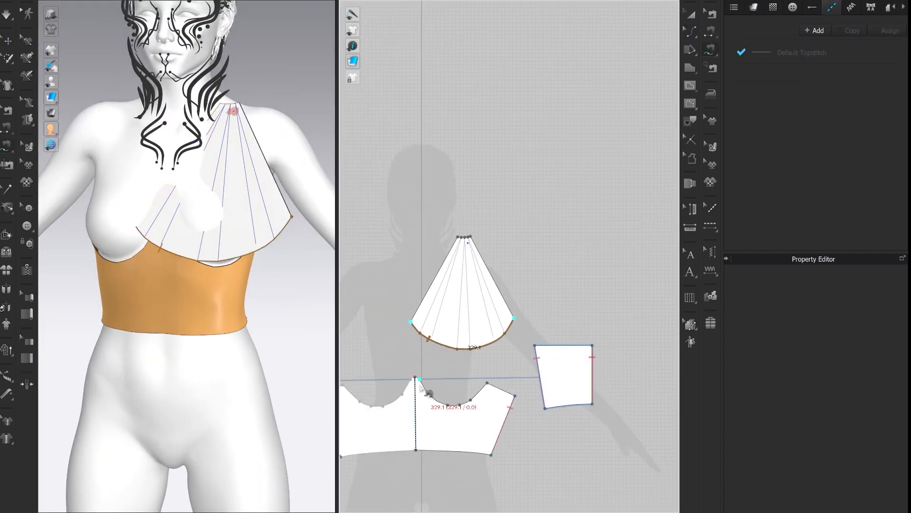
{"action": "left_click", "coordinate": [419, 380]}
{"action": "left_click", "coordinate": [487, 383]}
- Undo a trial simulation, freeze the front pattern and simulate the cup onto the breast
{"action": "key", "text": "space"}
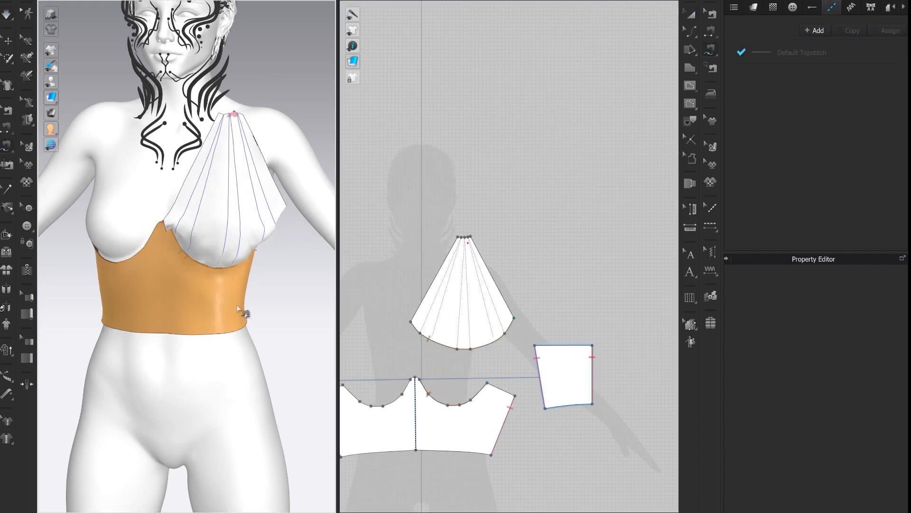
{"action": "key", "text": "ctrl+z"}
{"action": "key", "text": "q"}
{"action": "right_click", "coordinate": [185, 293]}
{"action": "left_click", "coordinate": [236, 62]}
{"action": "key", "text": "space"}
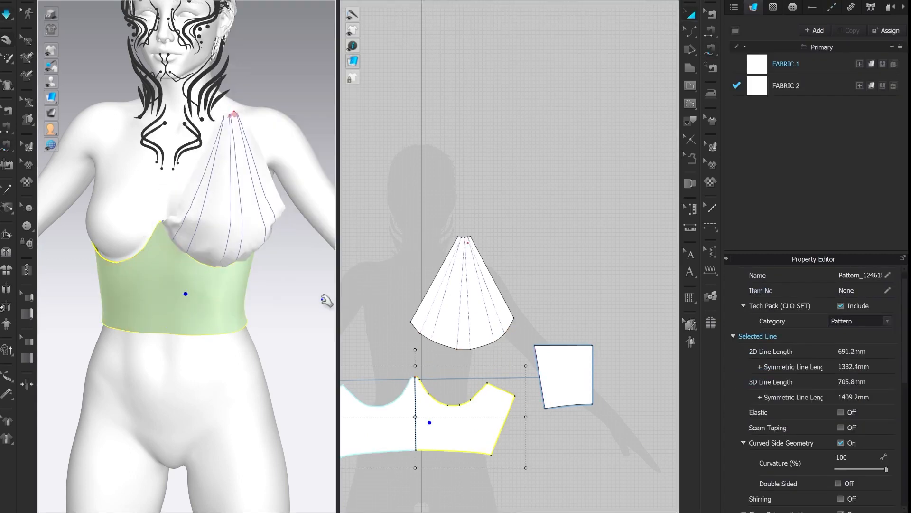
{"action": "key", "text": "space"}
- Set the cup's particle distance to 10 mm and simulate while pulling its pinned top further up the shoulder
{"action": "left_click", "coordinate": [228, 190]}
{"action": "scroll", "coordinate": [892, 436], "scroll_direction": "down", "scroll_amount": 3}
{"action": "key", "text": "space"}
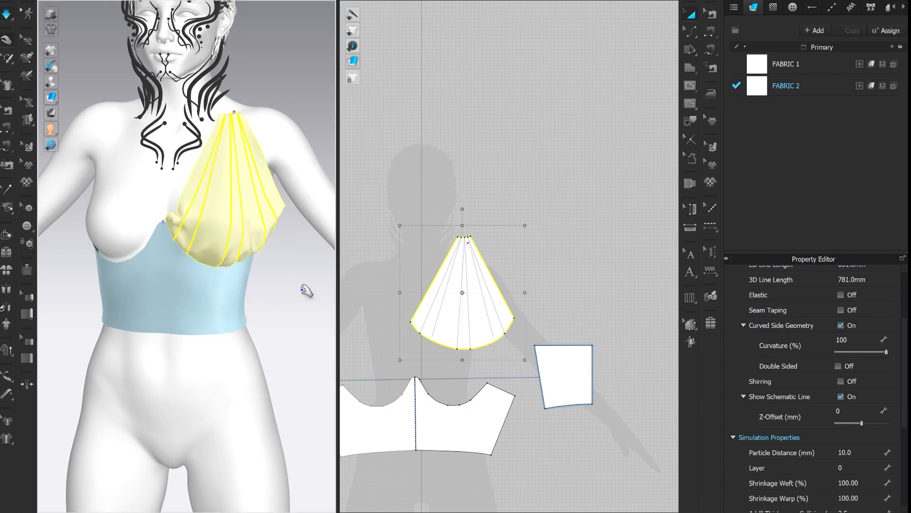
{"action": "left_click_drag", "start_coordinate": [240, 113], "coordinate": [247, 101]}
{"action": "right_click_drag", "start_coordinate": [265, 302], "coordinate": [212, 303]}
{"action": "scroll", "coordinate": [495, 342], "scroll_direction": "up", "scroll_amount": 7}
{"action": "key", "text": "space"}
- Adjust the point near the outer end of the cup's bottom edge to smooth the curve there
{"action": "scroll", "coordinate": [576, 346], "scroll_direction": "down", "scroll_amount": 2}
{"action": "middle_click_drag", "start_coordinate": [596, 349], "coordinate": [645, 354]}
{"action": "key", "text": "z"}
{"action": "left_click", "coordinate": [618, 301]}
{"action": "left_click_drag", "start_coordinate": [602, 276], "coordinate": [603, 276]}
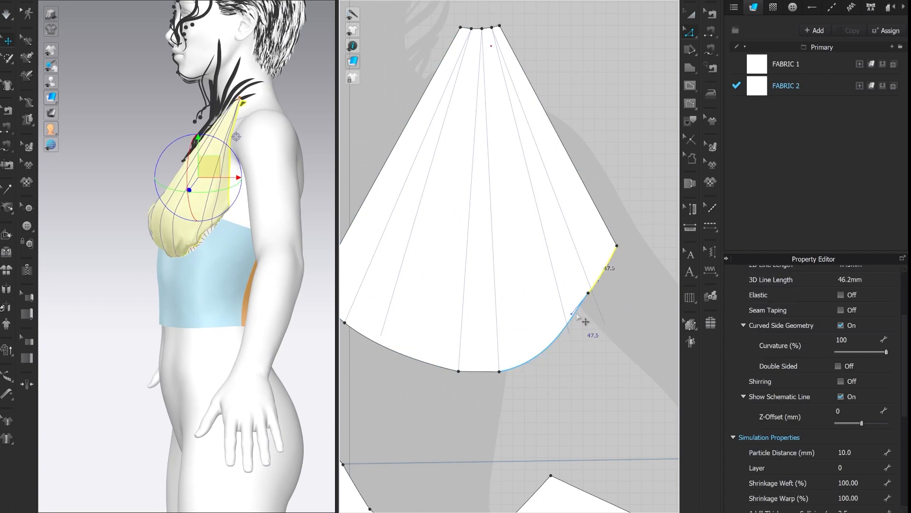
{"action": "left_click", "coordinate": [589, 302]}
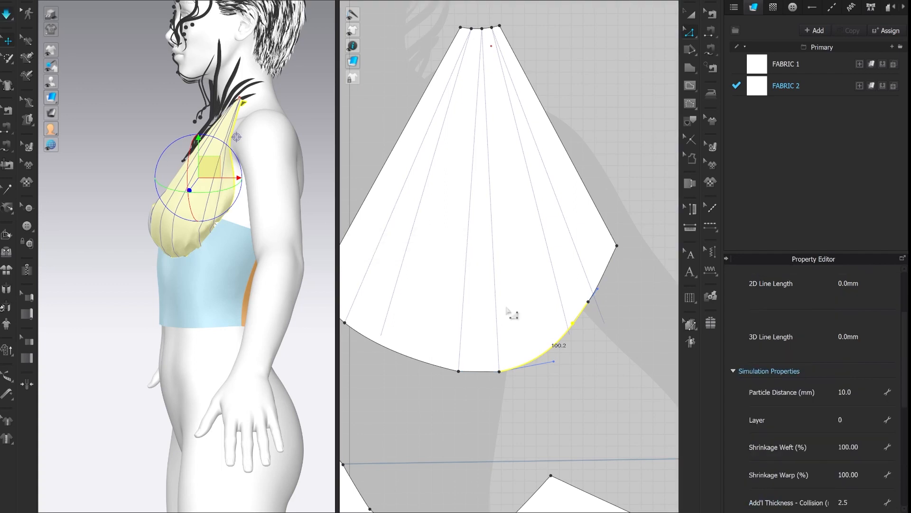
- Curve the cup's outer side edge inward and simulate the changed shape
{"action": "left_click", "coordinate": [560, 170]}
{"action": "left_click_drag", "start_coordinate": [559, 170], "coordinate": [552, 175]}
{"action": "key", "text": "space"}
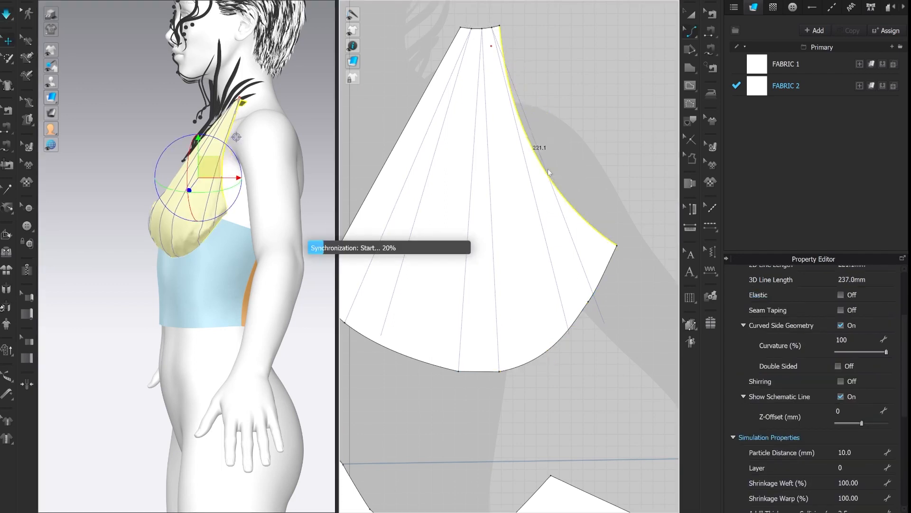
{"action": "key", "text": "space"}
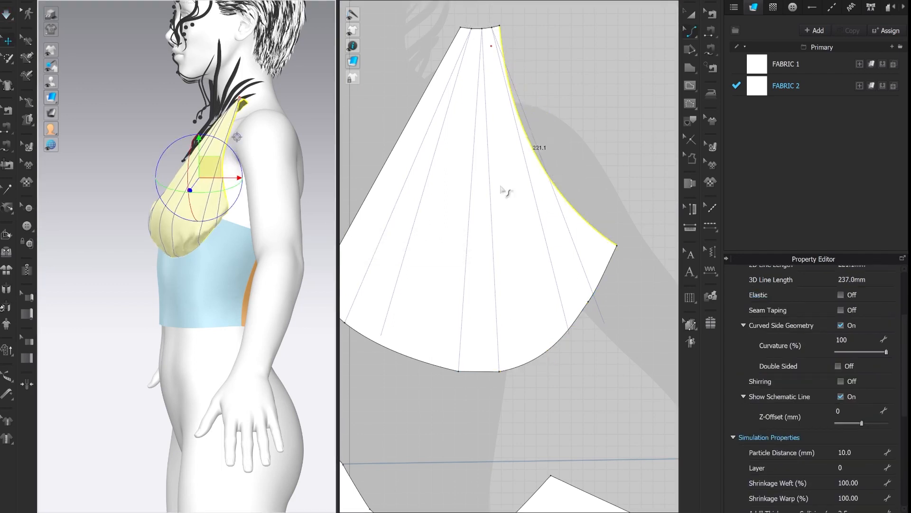
- Raise the cup's inner lower corner, curve its inner side edge inward and simulate the result
{"action": "right_click_drag", "start_coordinate": [239, 304], "coordinate": [289, 310]}
{"action": "middle_click_drag", "start_coordinate": [498, 323], "coordinate": [542, 316]}
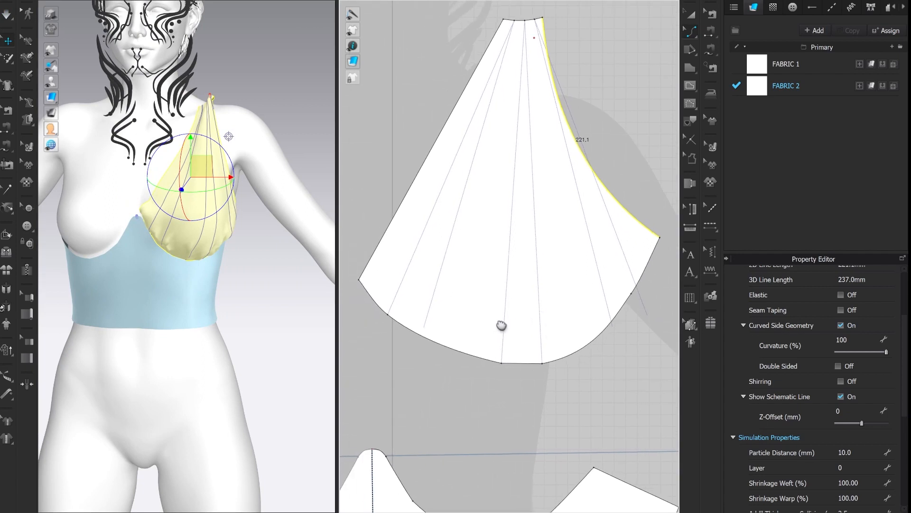
{"action": "key", "text": "z"}
{"action": "mouse_move", "coordinate": [359, 280]}
{"action": "left_mouse_down"}
{"action": "mouse_move", "coordinate": [365, 269]}
{"action": "mouse_move", "coordinate": [366, 283]}
{"action": "left_mouse_up"}
{"action": "key", "text": "space"}
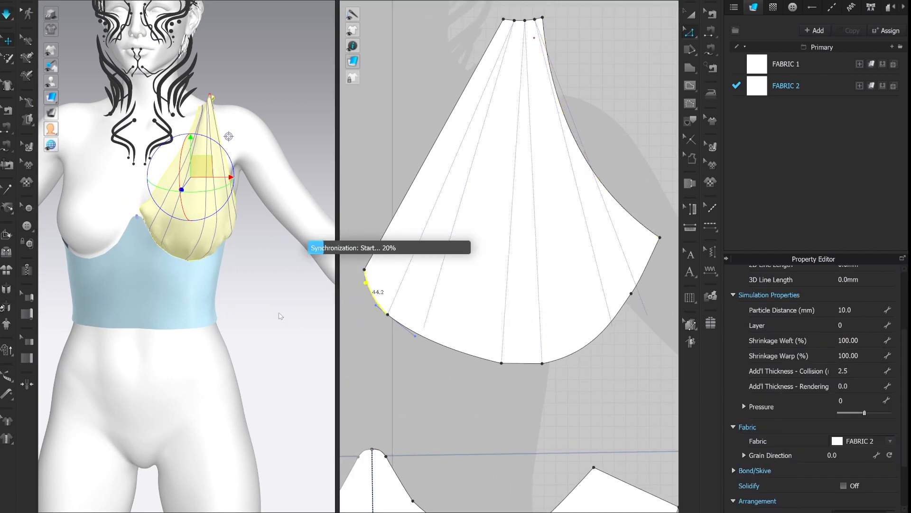
{"action": "key", "text": "c"}
{"action": "left_click_drag", "start_coordinate": [420, 170], "coordinate": [436, 181]}
{"action": "key", "text": "space"}
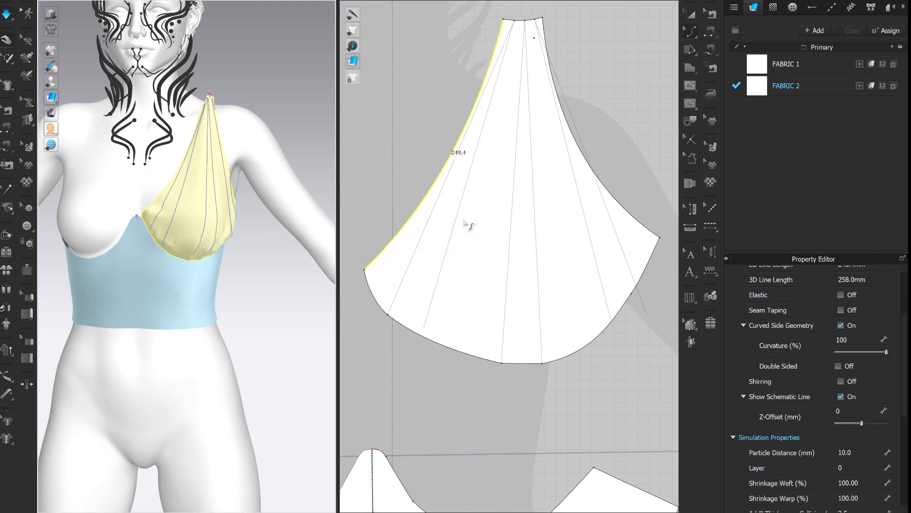
{"action": "key", "text": "space"}
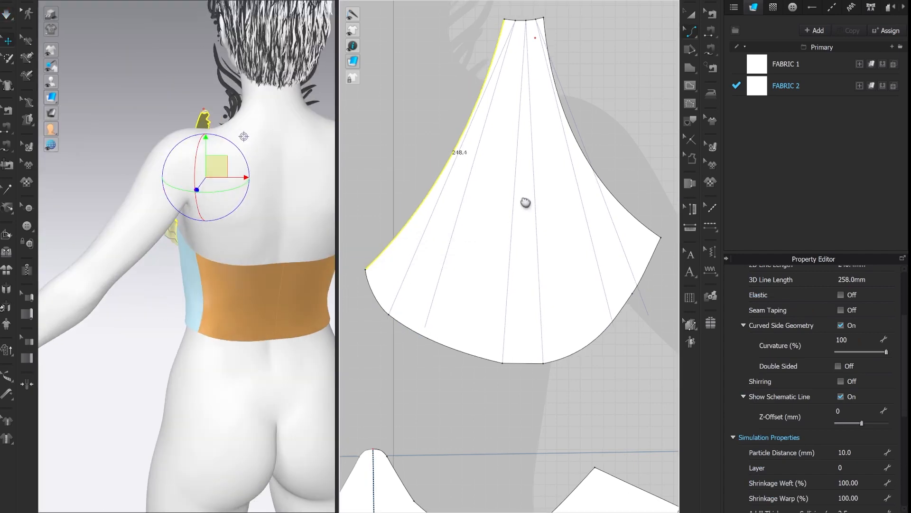
- Remove the intermediate points on the cup's top edge and set the edge's length to 25 mm in both directions
{"action": "scroll", "coordinate": [525, 204], "scroll_direction": "up", "scroll_amount": 5}
{"action": "key", "text": "Delete"}
{"action": "left_click", "coordinate": [503, 106]}
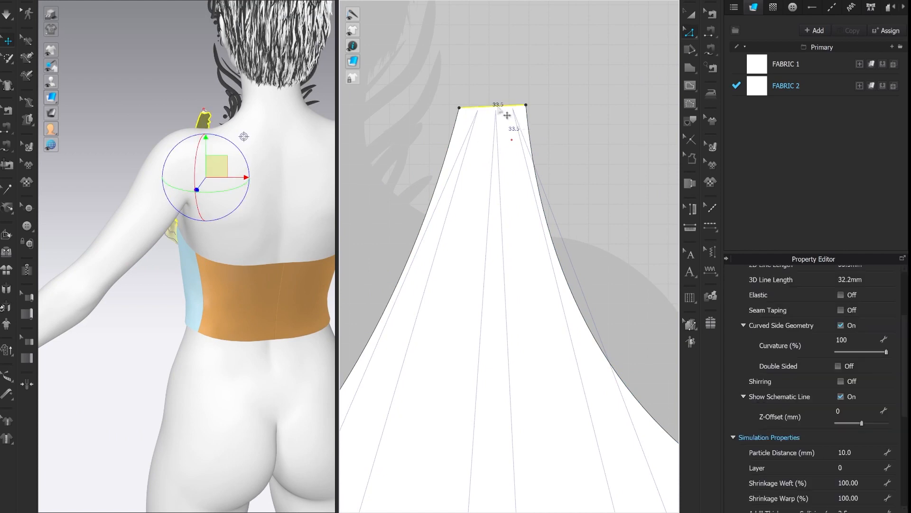
{"action": "right_click", "coordinate": [498, 106]}
{"action": "left_click", "coordinate": [523, 189]}
{"action": "left_click", "coordinate": [442, 222]}
{"action": "left_click", "coordinate": [418, 241]}
{"action": "double_click", "coordinate": [424, 209]}
{"action": "type", "text": "25"}
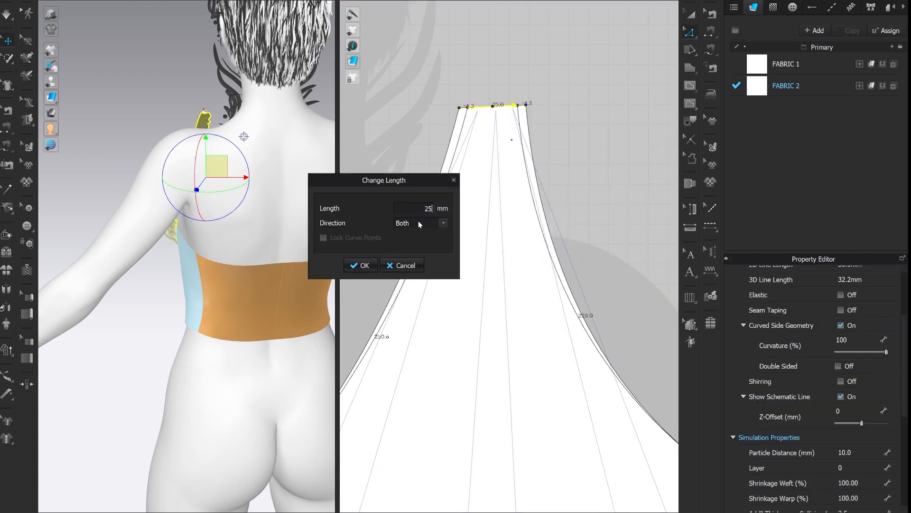
{"action": "left_click", "coordinate": [362, 265]}
- Create a rectangular strap pattern 25 mm wide and 300 mm high beside the cup
{"action": "scroll", "coordinate": [437, 252], "scroll_direction": "down", "scroll_amount": 4}
{"action": "right_click_drag", "start_coordinate": [269, 237], "coordinate": [294, 255]}
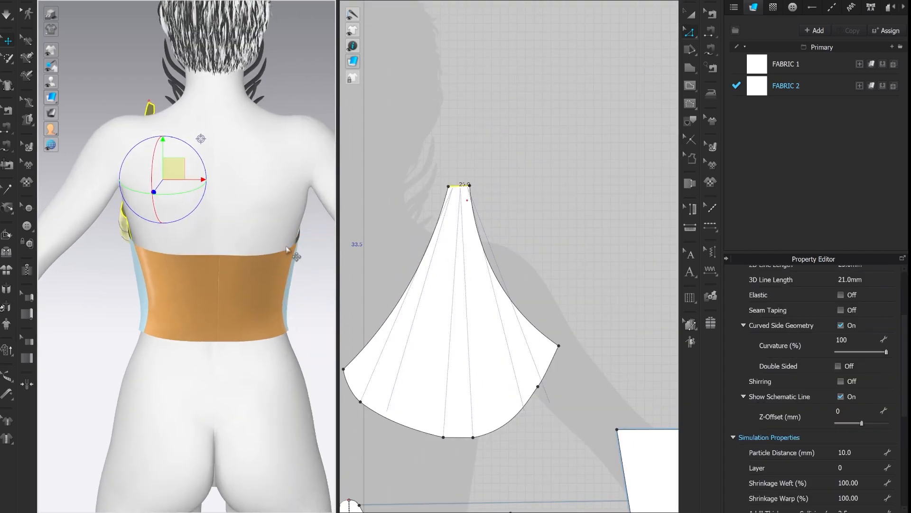
{"action": "scroll", "coordinate": [624, 226], "scroll_direction": "down", "scroll_amount": 4}
{"action": "left_click", "coordinate": [690, 68]}
{"action": "key", "text": "s"}
{"action": "left_click_drag", "start_coordinate": [430, 225], "coordinate": [450, 264]}
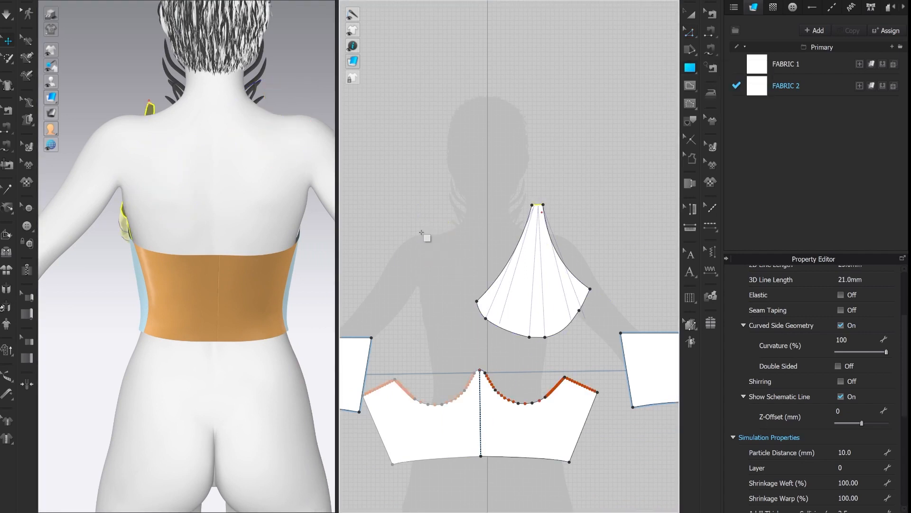
{"action": "left_click", "coordinate": [433, 209]}
{"action": "type", "text": "25"}
{"action": "left_click", "coordinate": [407, 190]}
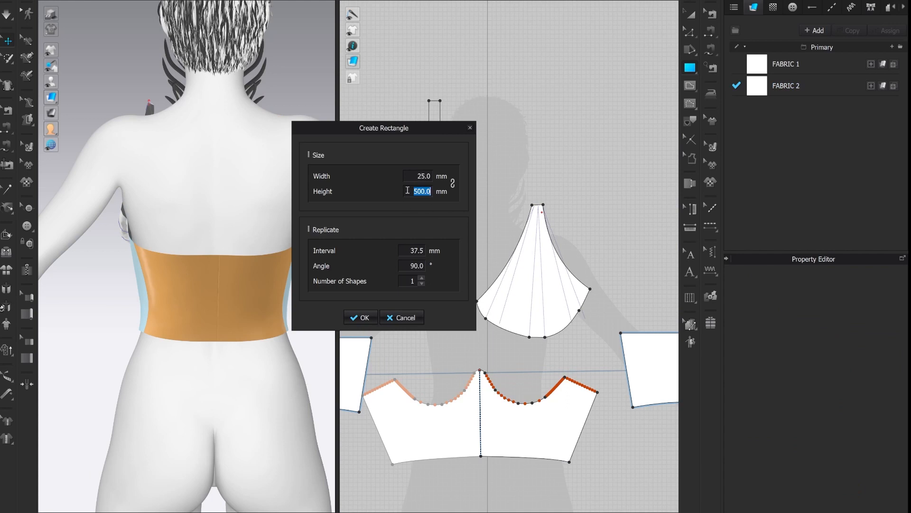
{"action": "left_click_drag", "start_coordinate": [422, 128], "coordinate": [295, 116]}
{"action": "left_click_drag", "start_coordinate": [293, 180], "coordinate": [327, 181]}
{"action": "type", "text": "300"}
{"action": "left_click", "coordinate": [235, 305]}
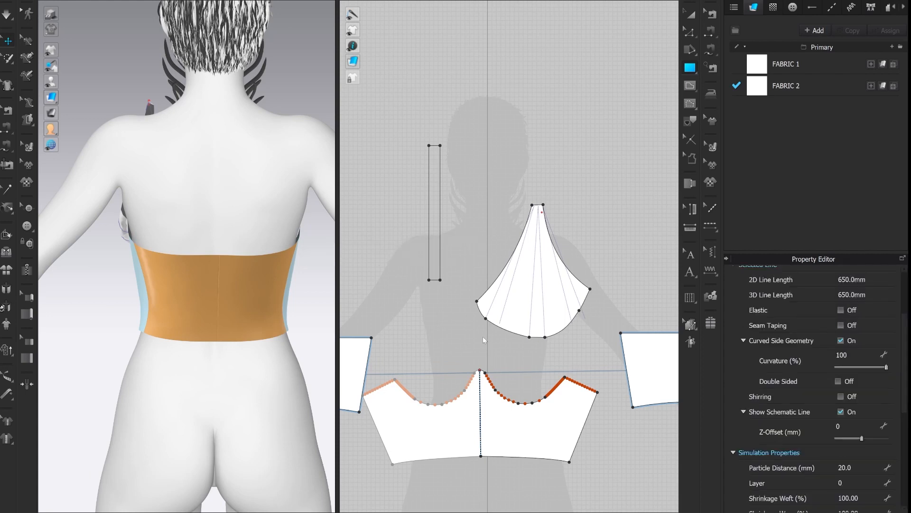
- Freeze both back patterns and move the strap behind the avatar's upper back in 3D
{"action": "left_click", "coordinate": [194, 290]}
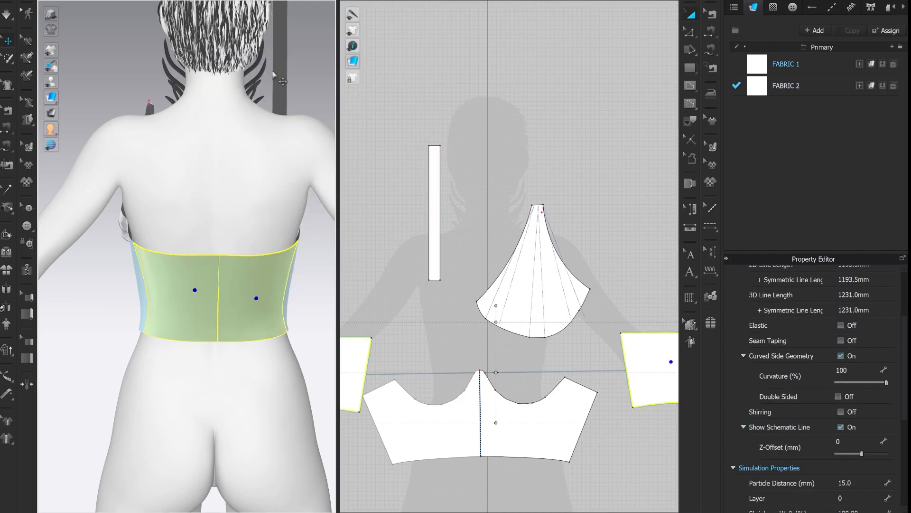
{"action": "key", "text": "k"}
{"action": "scroll", "coordinate": [441, 144], "scroll_direction": "down", "scroll_amount": 5}
{"action": "scroll", "coordinate": [441, 144], "scroll_direction": "up", "scroll_amount": 2}
{"action": "key", "text": "a"}
{"action": "left_click", "coordinate": [438, 174]}
{"action": "left_click_drag", "start_coordinate": [272, 56], "coordinate": [228, 170]}
- Sew the strap's upper end to the cup's top edge and its lower end to the opposite back pattern's top edge, and simulate
{"action": "key", "text": "k"}
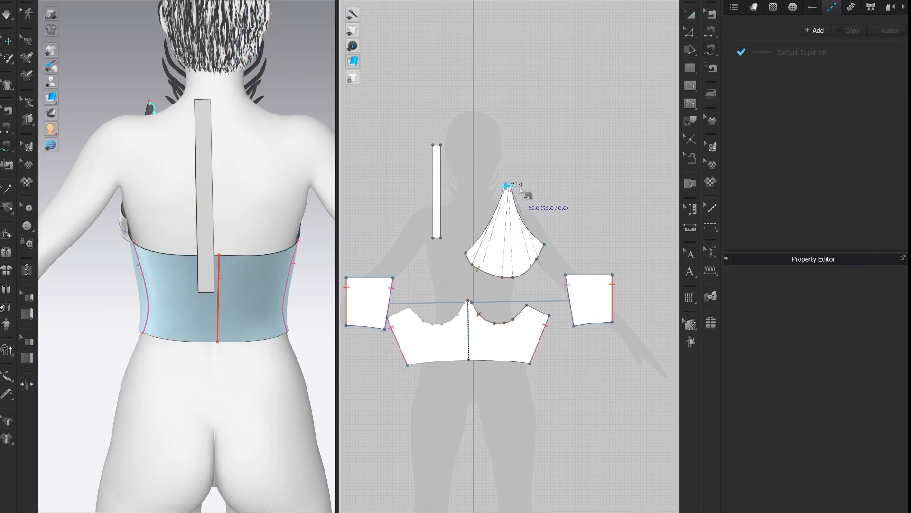
{"action": "left_click", "coordinate": [436, 145]}
{"action": "left_click", "coordinate": [435, 237]}
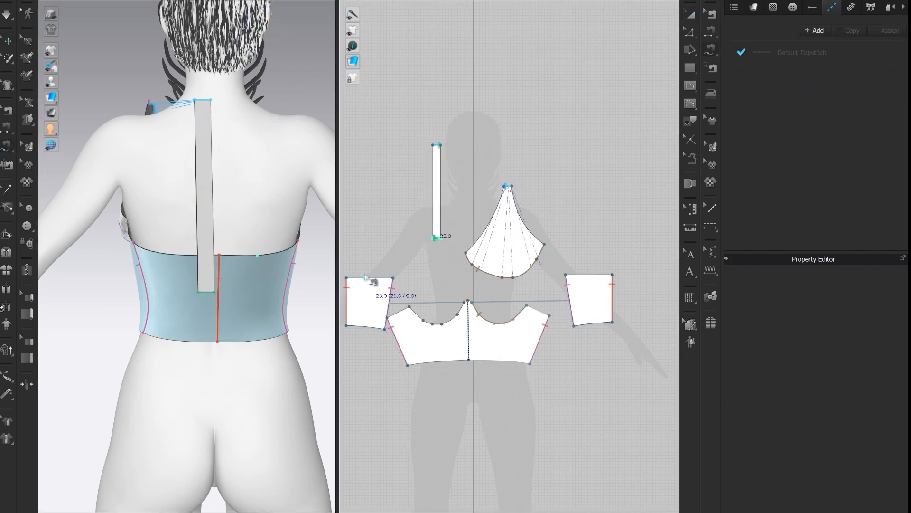
{"action": "left_click", "coordinate": [365, 278]}
{"action": "key", "text": "q"}
{"action": "right_click", "coordinate": [148, 100]}
{"action": "left_click", "coordinate": [180, 121]}
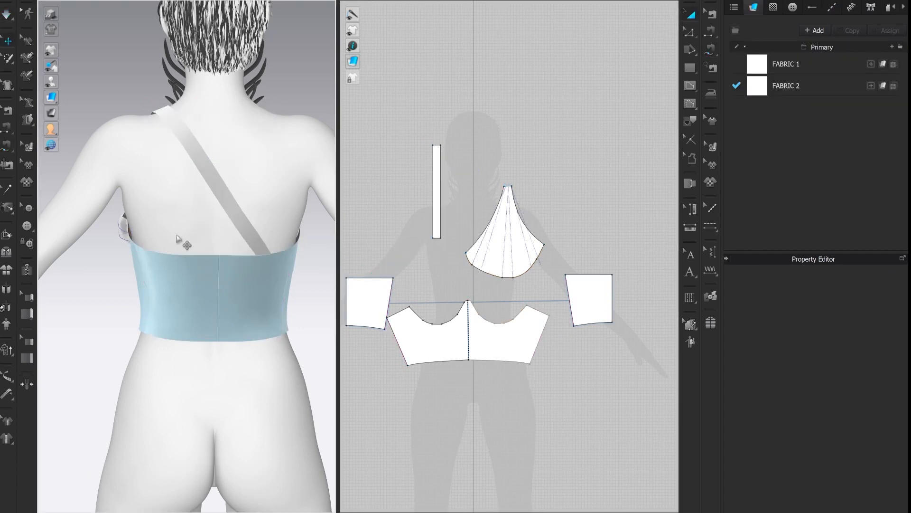
- Move the strap above the cup in 2D and place a mirrored symmetric copy of the strap and cup on the opposite side
{"action": "right_click_drag", "start_coordinate": [179, 238], "coordinate": [288, 252]}
{"action": "scroll", "coordinate": [287, 252], "scroll_direction": "down", "scroll_amount": 3}
{"action": "right_click_drag", "start_coordinate": [201, 274], "coordinate": [252, 277]}
{"action": "left_click_drag", "start_coordinate": [436, 196], "coordinate": [506, 132]}
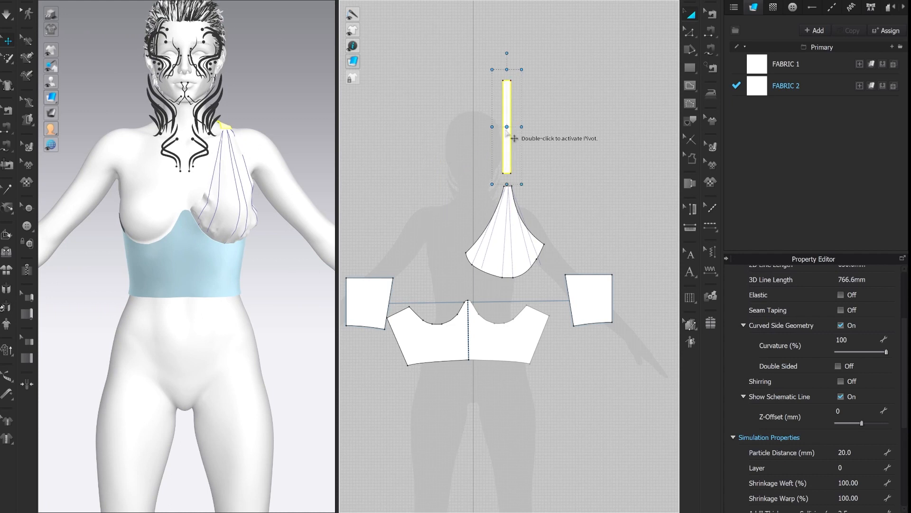
{"action": "right_click", "coordinate": [506, 132]}
{"action": "left_click", "coordinate": [541, 95]}
{"action": "left_click", "coordinate": [425, 185]}
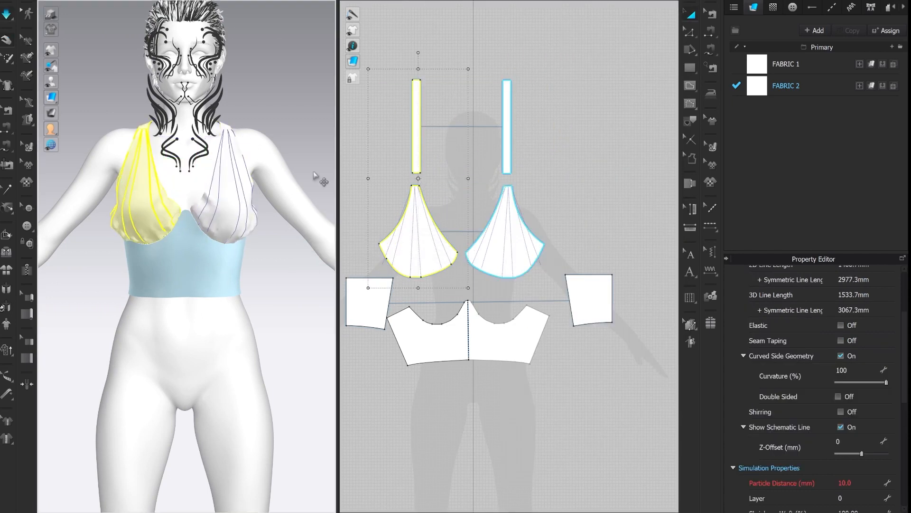
{"action": "key", "text": "w"}
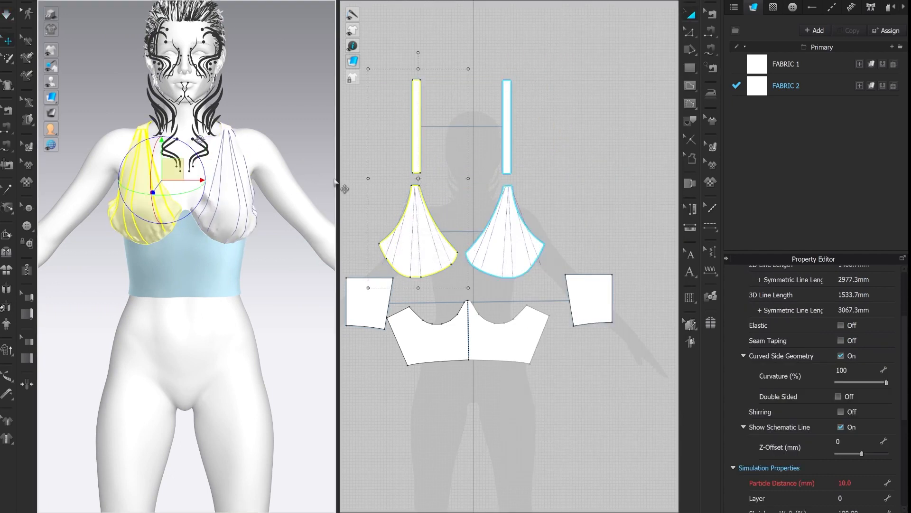
{"action": "left_click", "coordinate": [361, 221]}
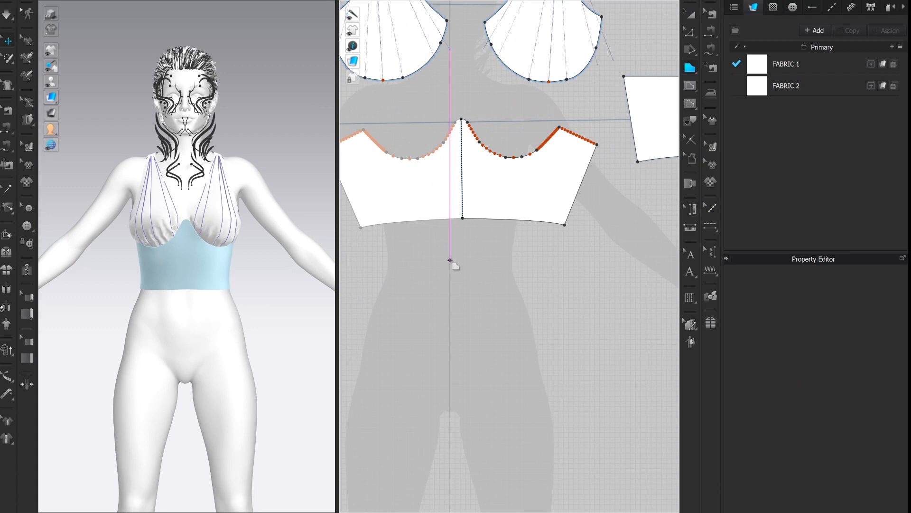
- Draw a four-sided skirt panel below the bodice, about 256 mm high along the centre line and 241 mm wide at the hem
{"action": "left_click", "coordinate": [450, 260]}
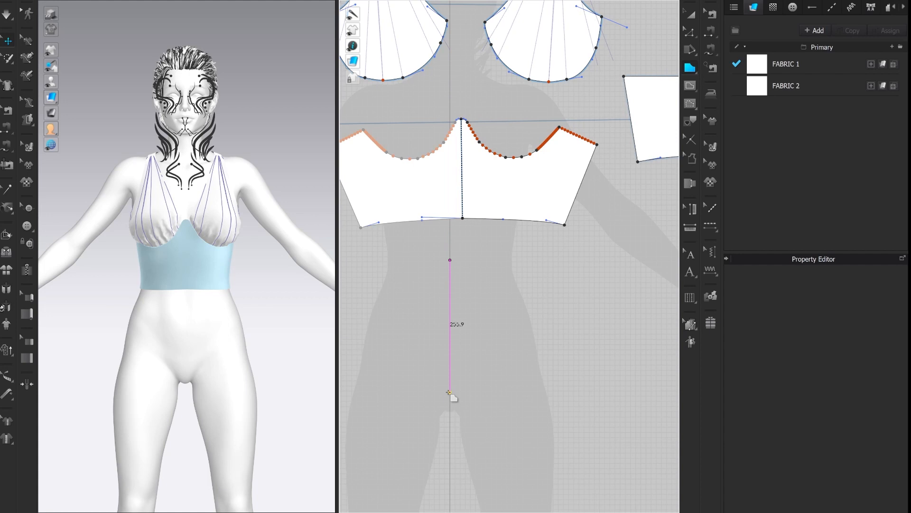
{"action": "left_click", "coordinate": [449, 392]}
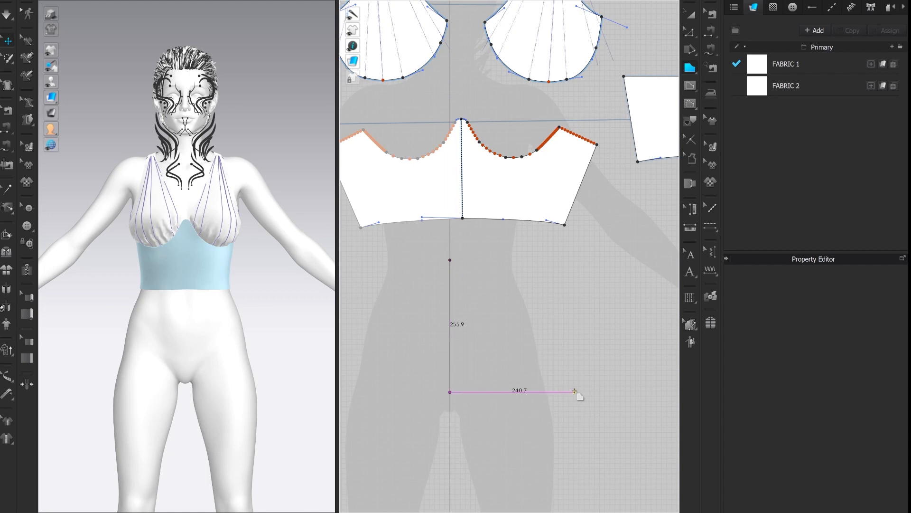
{"action": "left_click", "coordinate": [574, 392]}
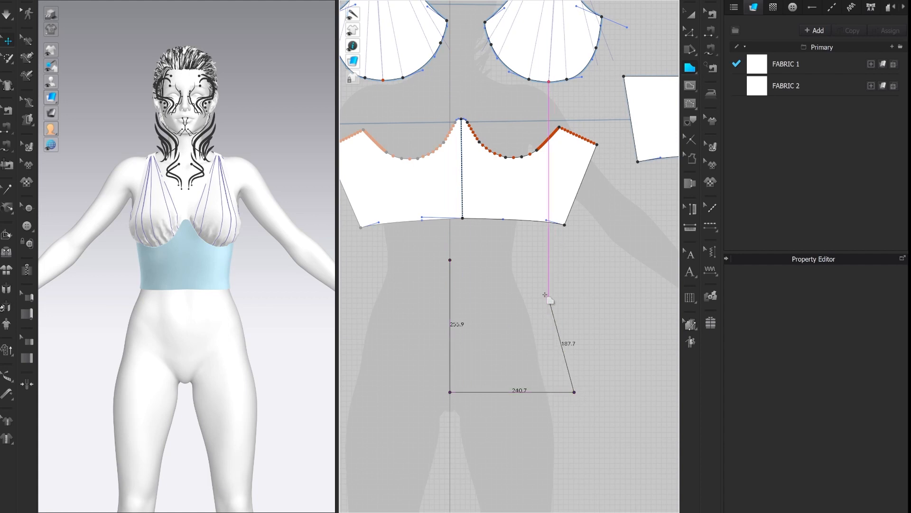
{"action": "left_click", "coordinate": [537, 257]}
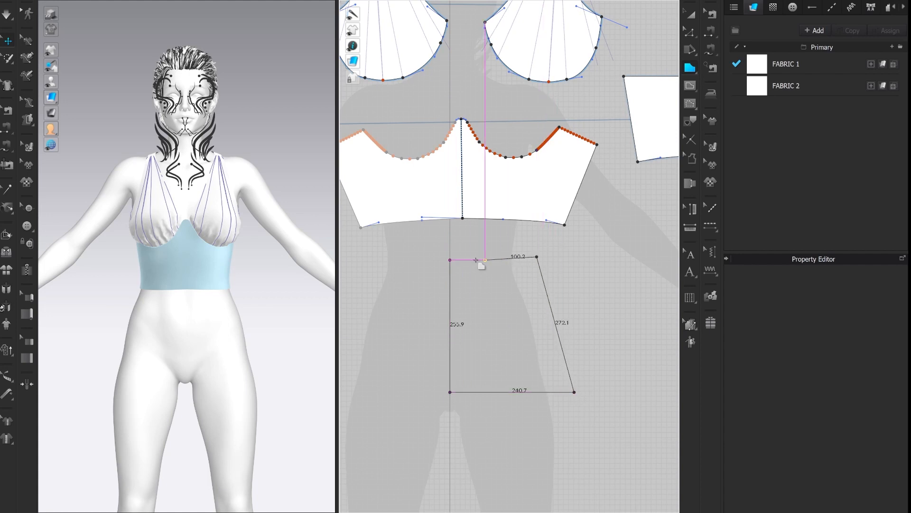
{"action": "left_click", "coordinate": [450, 260]}
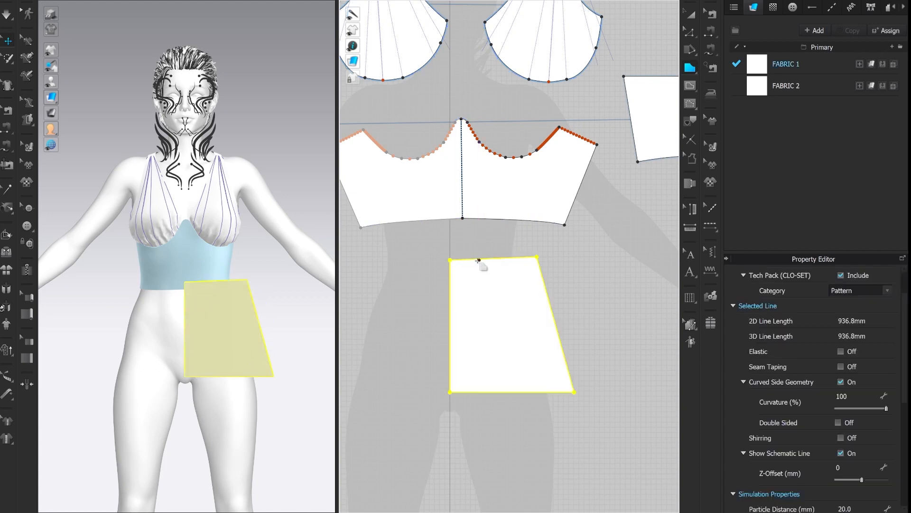
- Level the skirt panel's top edge and set its length to 198.3 mm to match half of the bodice's lower edge
{"action": "key", "text": "z"}
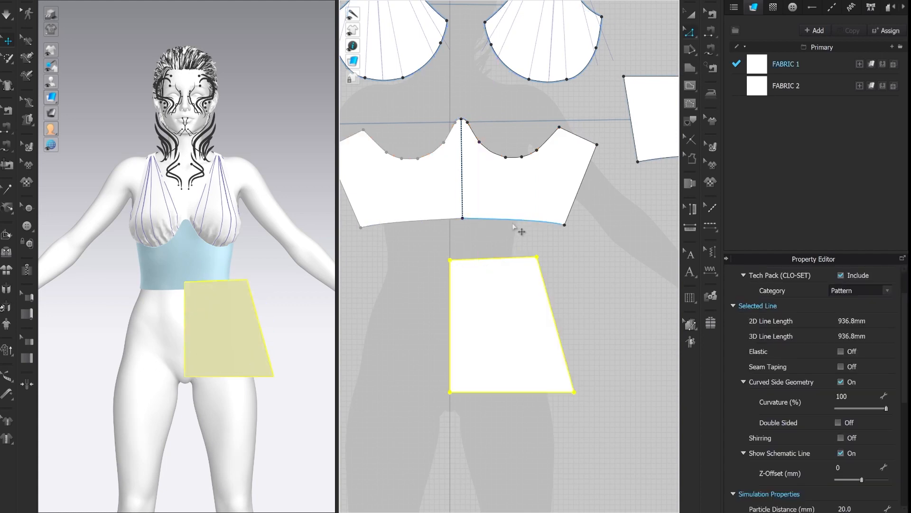
{"action": "left_click", "coordinate": [515, 221]}
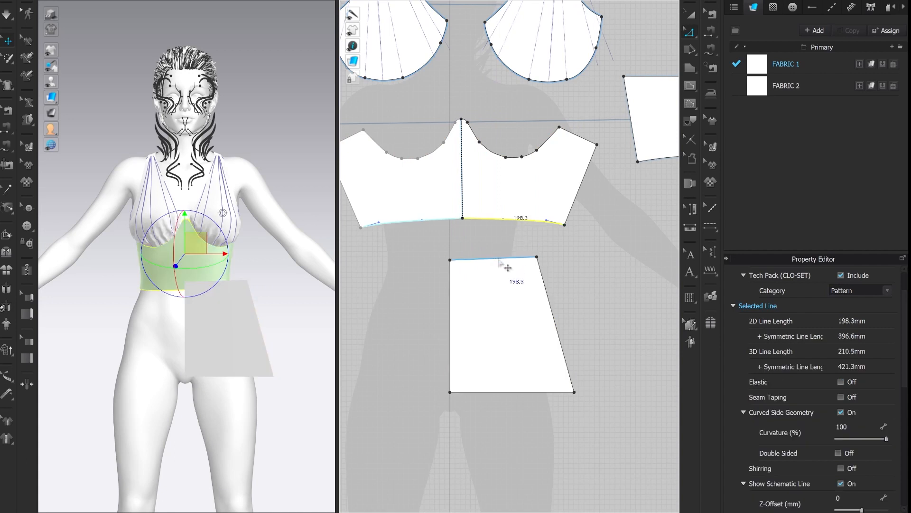
{"action": "scroll", "coordinate": [506, 267], "scroll_direction": "up", "scroll_amount": 5}
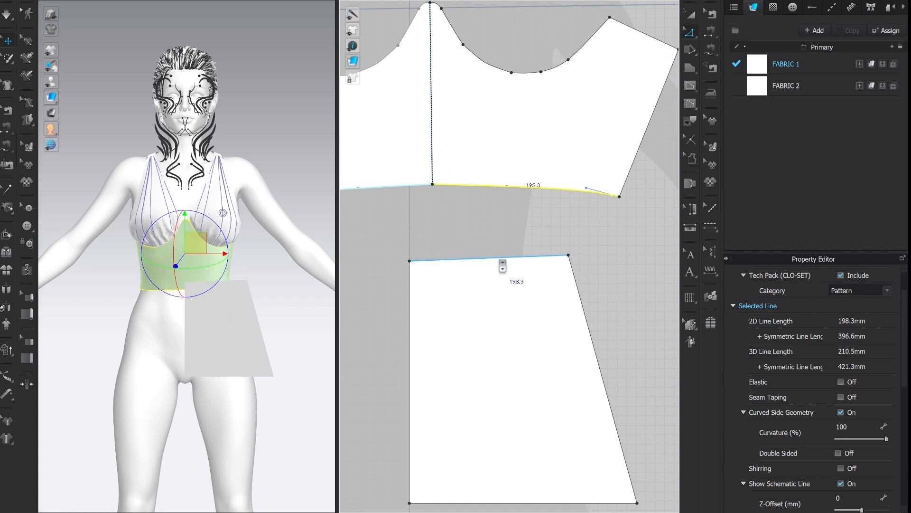
{"action": "left_click", "coordinate": [569, 257]}
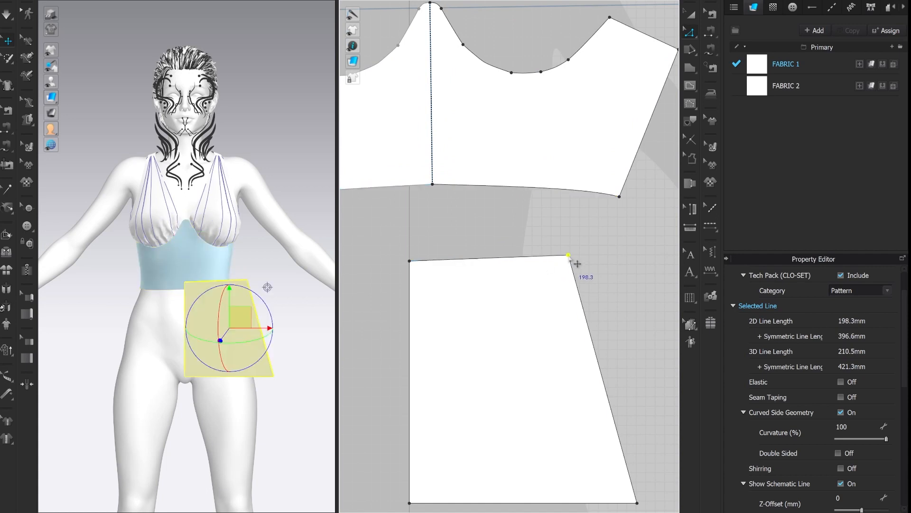
{"action": "right_click", "coordinate": [538, 260]}
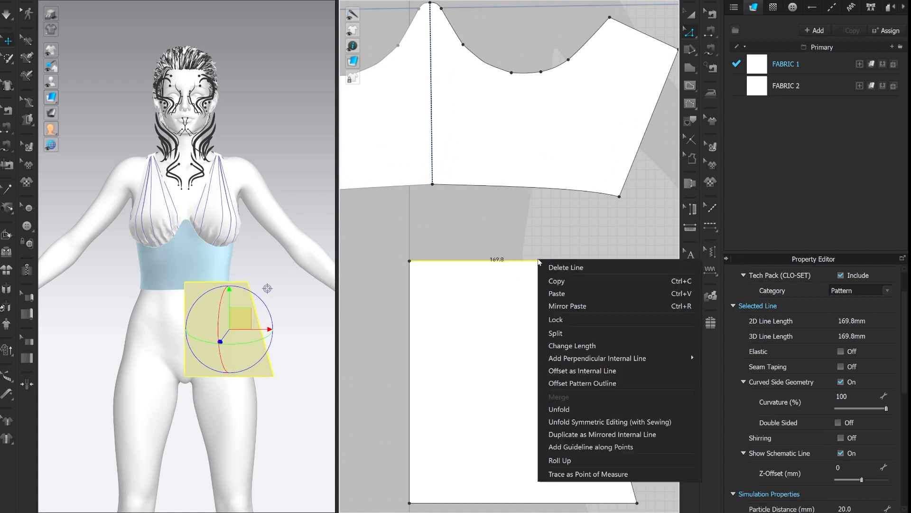
{"action": "left_click", "coordinate": [572, 345]}
{"action": "type", "text": "1"}
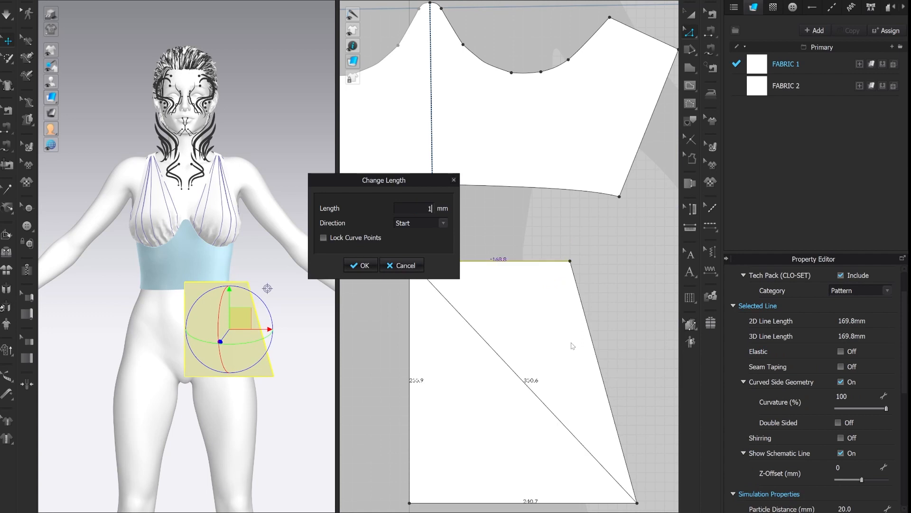
{"action": "type", "text": "98.3"}
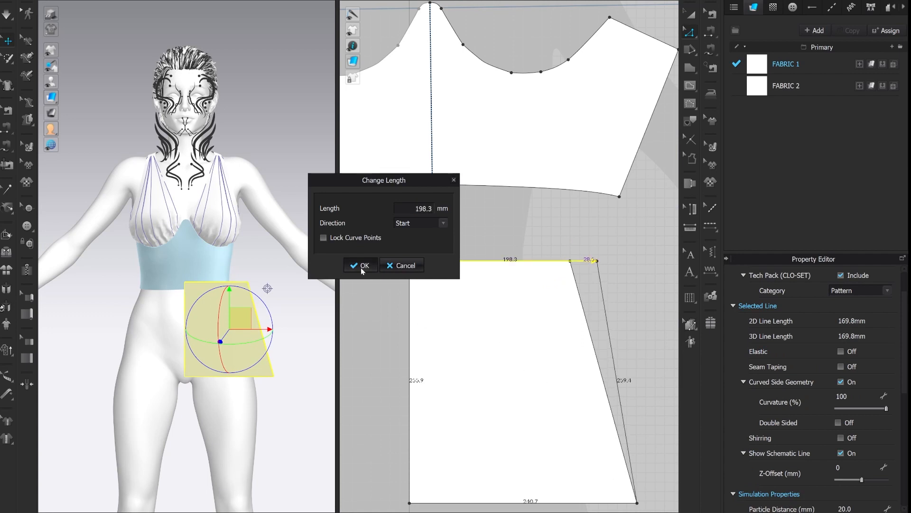
{"action": "left_click", "coordinate": [360, 266]}
- Widen the hem by moving the skirt panel's outer lower corner outward, and unfold the panel along its centre edge with symmetric editing and sewing
{"action": "scroll", "coordinate": [492, 416], "scroll_direction": "down", "scroll_amount": 2}
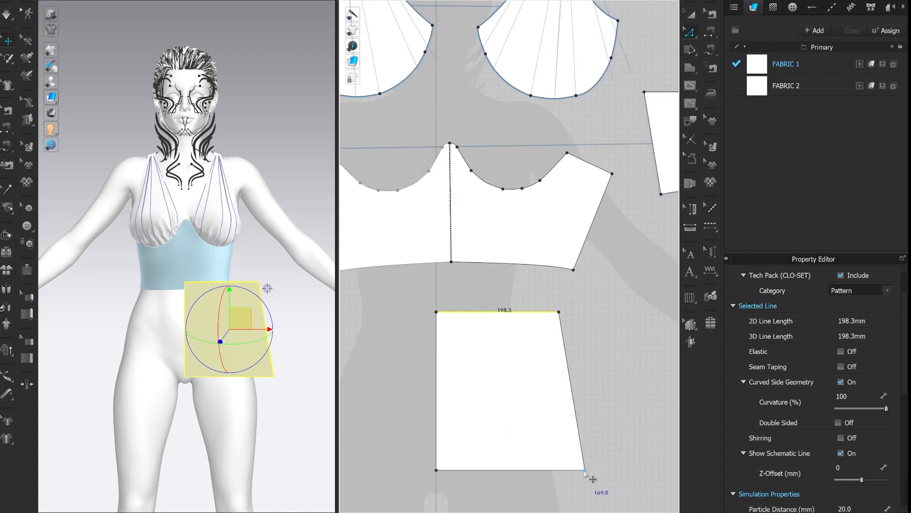
{"action": "left_click_drag", "start_coordinate": [585, 470], "coordinate": [599, 470]}
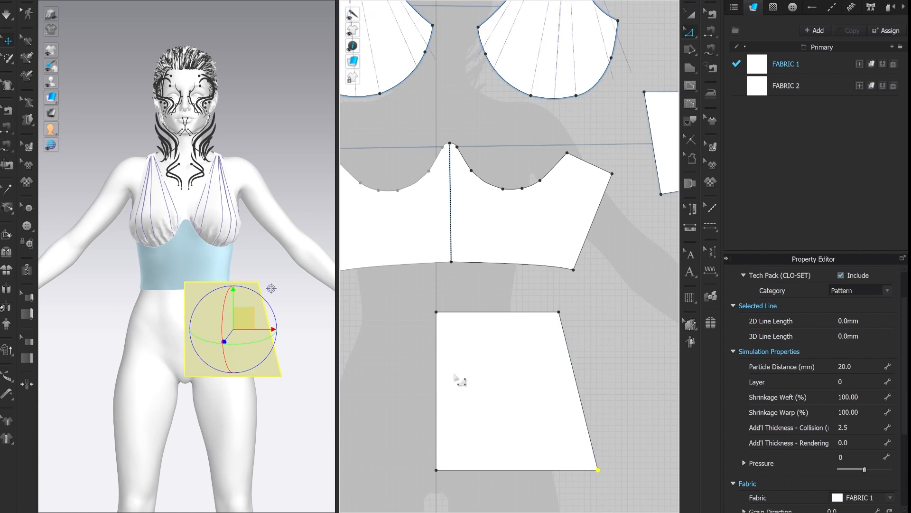
{"action": "right_click", "coordinate": [436, 375]}
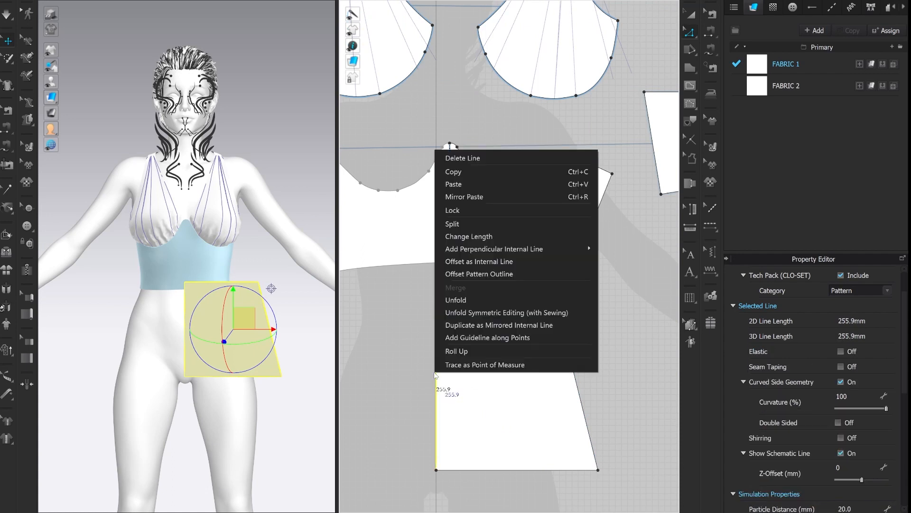
{"action": "left_click", "coordinate": [455, 313]}
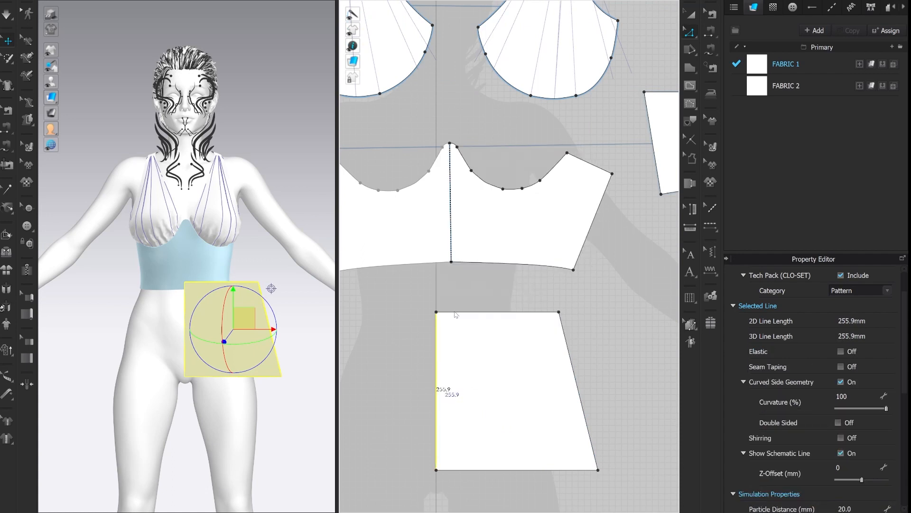
- Copy the unfolded skirt panel and paste the duplicate level with the original, about 674 mm to its outer side
{"action": "key", "text": "a"}
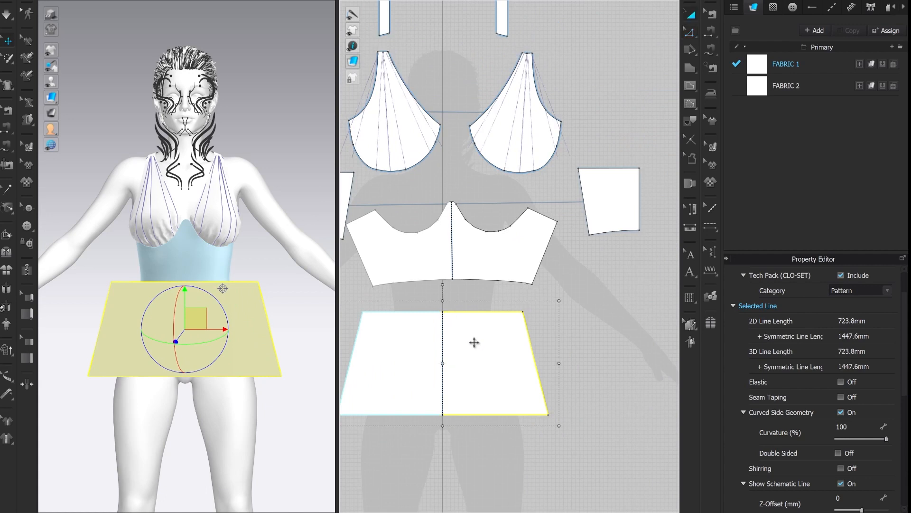
{"action": "right_click", "coordinate": [474, 342]}
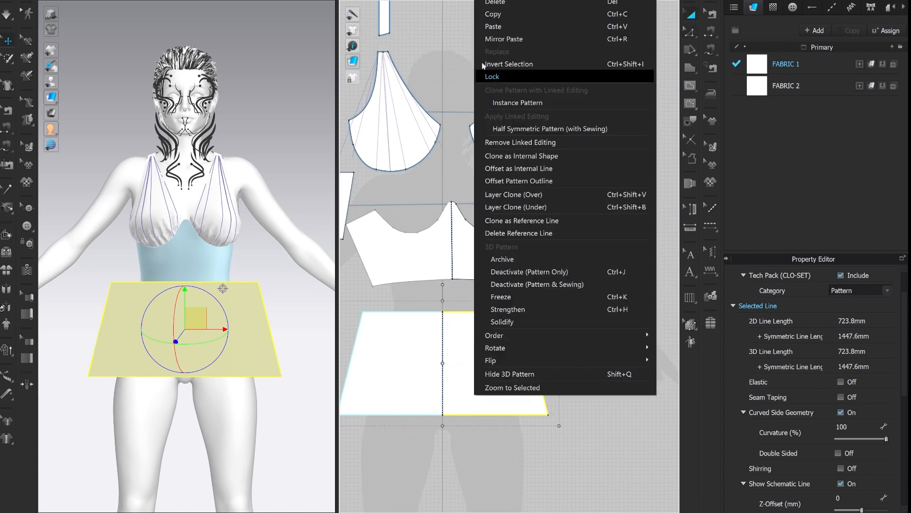
{"action": "left_click", "coordinate": [497, 14]}
{"action": "scroll", "coordinate": [603, 326], "scroll_direction": "down", "scroll_amount": 5}
{"action": "scroll", "coordinate": [503, 289], "scroll_direction": "up", "scroll_amount": 3}
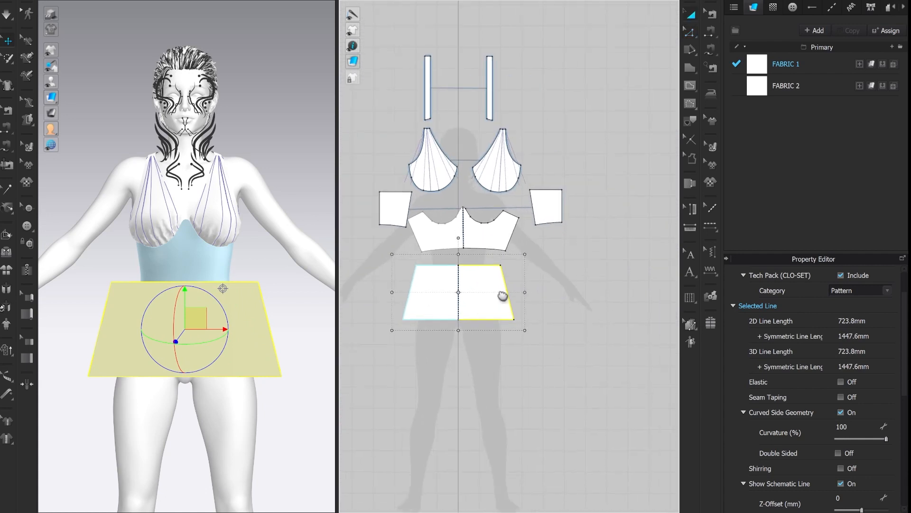
{"action": "right_click", "coordinate": [511, 275]}
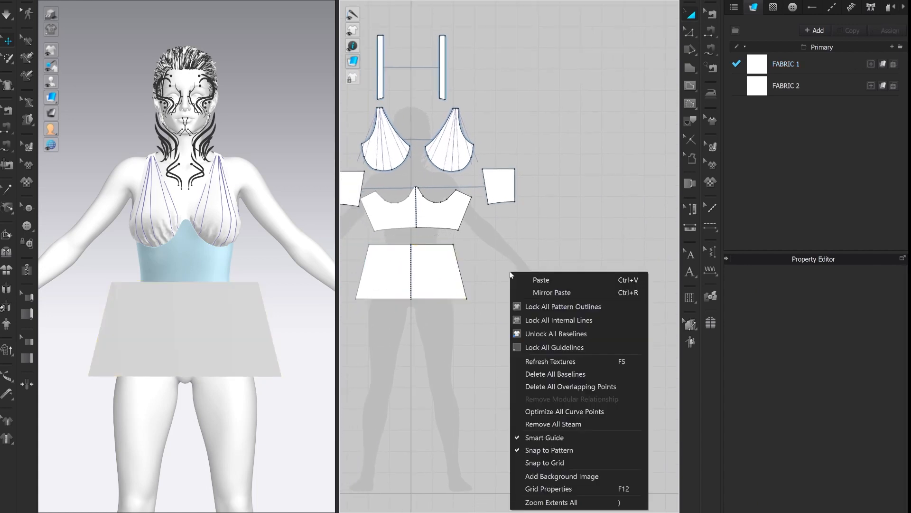
{"action": "left_click", "coordinate": [551, 283]}
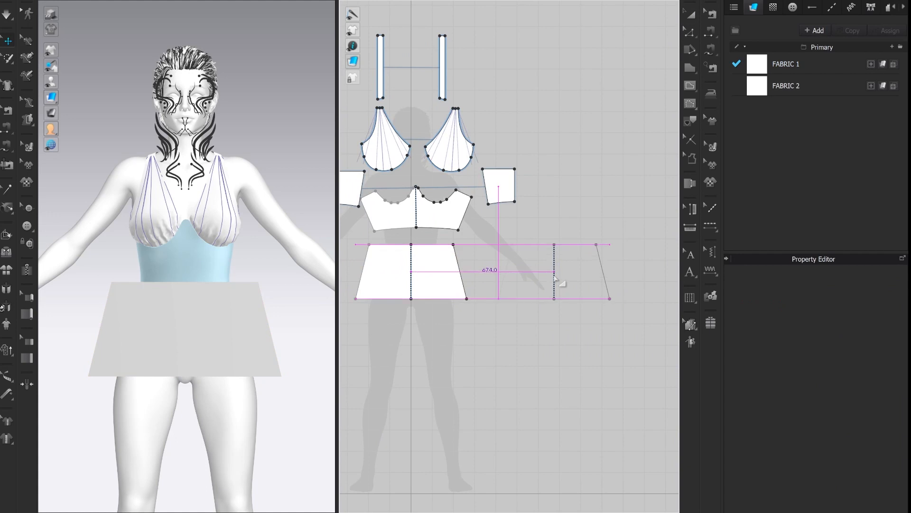
{"action": "left_click", "coordinate": [557, 279]}
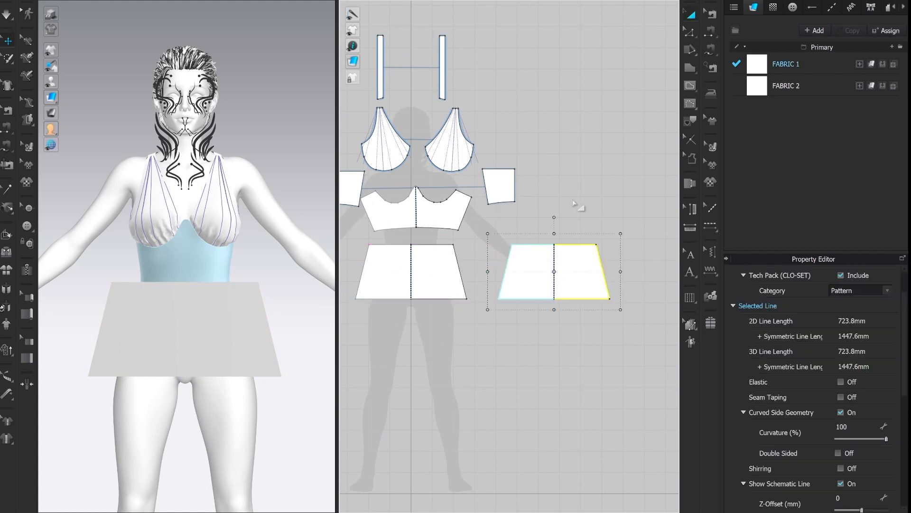
{"action": "key", "text": "Escape"}
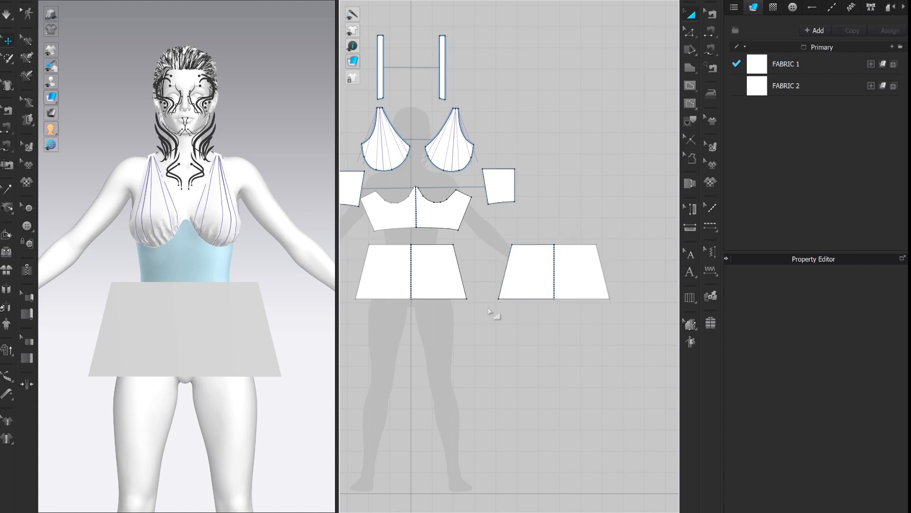
- Sew the facing side edges of the two skirt panels together
{"action": "key", "text": "n"}
{"action": "left_click", "coordinate": [507, 264]}
{"action": "left_click", "coordinate": [459, 272]}
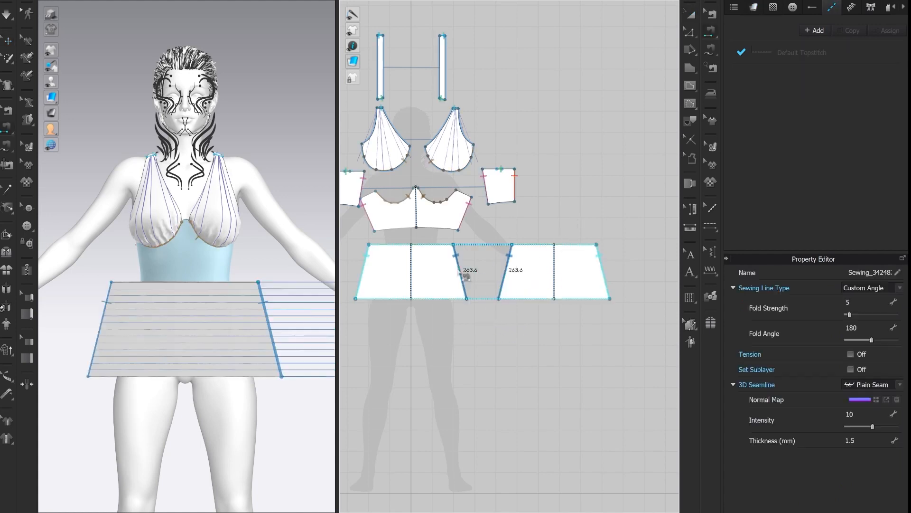
- Move the duplicated skirt panel behind the avatar's hips in 3D
{"action": "right_click_drag", "start_coordinate": [248, 437], "coordinate": [149, 409]}
{"action": "scroll", "coordinate": [149, 408], "scroll_direction": "down", "scroll_amount": 3}
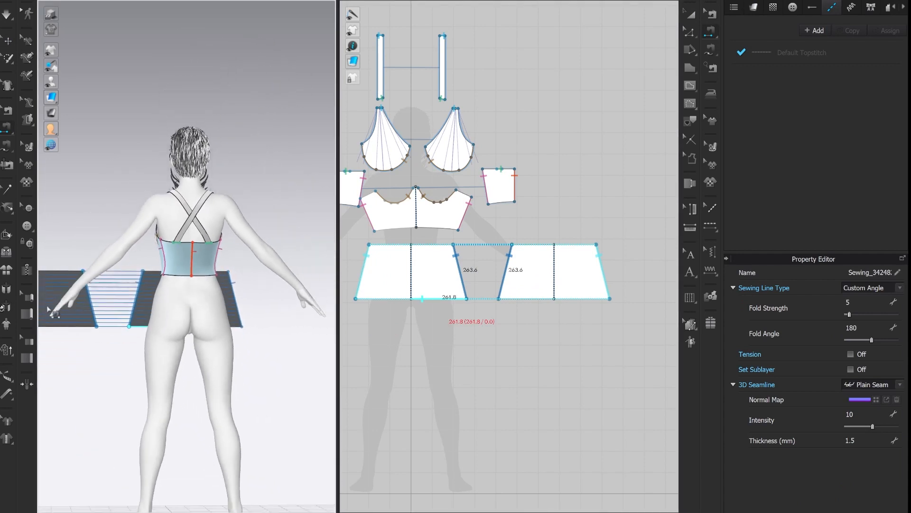
{"action": "key", "text": "q"}
{"action": "left_click", "coordinate": [59, 306]}
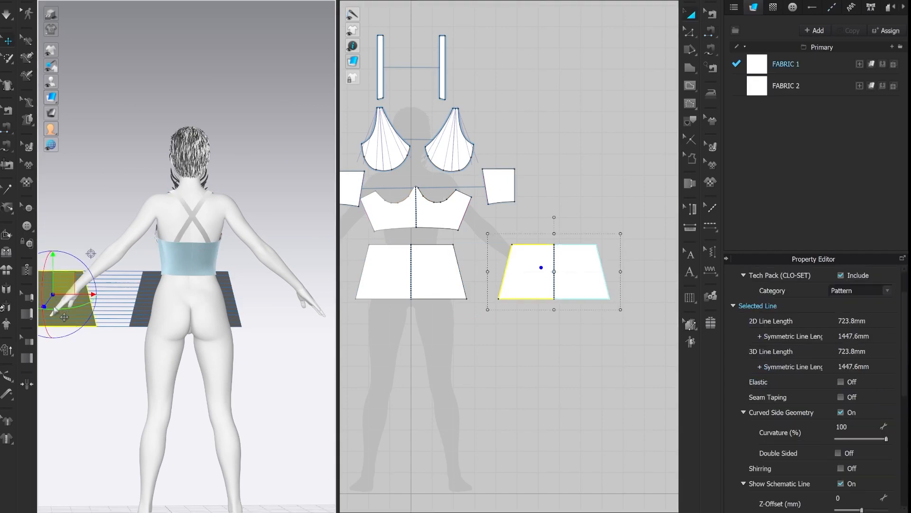
{"action": "left_click_drag", "start_coordinate": [54, 313], "coordinate": [178, 300]}
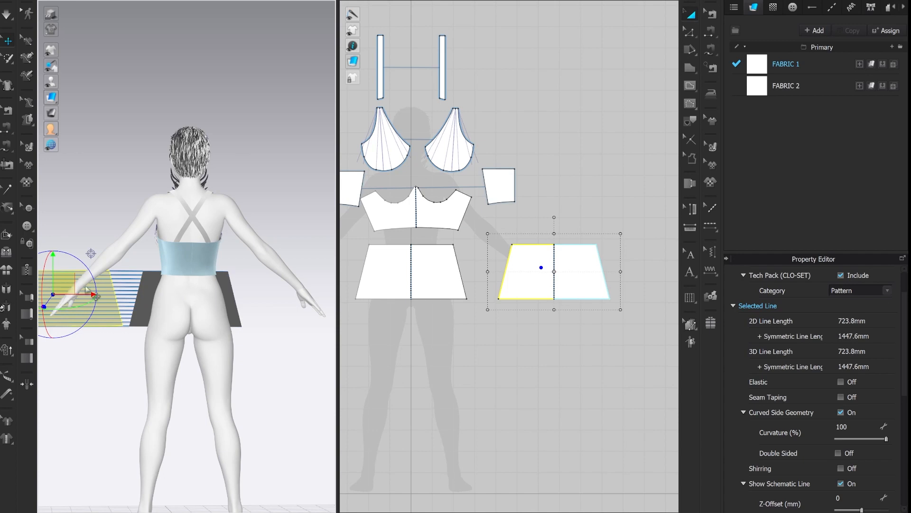
{"action": "left_click_drag", "start_coordinate": [61, 287], "coordinate": [167, 376]}
{"action": "left_click_drag", "start_coordinate": [189, 286], "coordinate": [191, 295]}
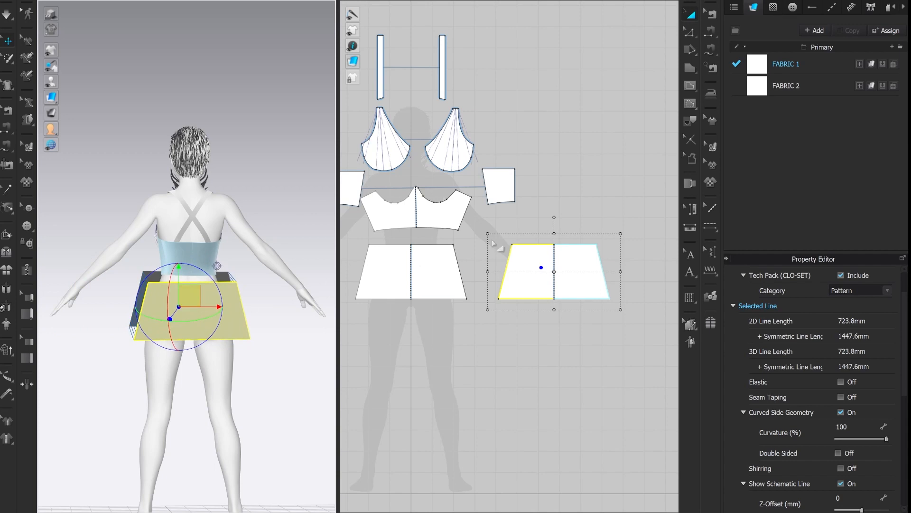
- Sew the front skirt panel's waist edge to the lower edge of the front corset panel with free sewing
{"action": "key", "text": "m"}
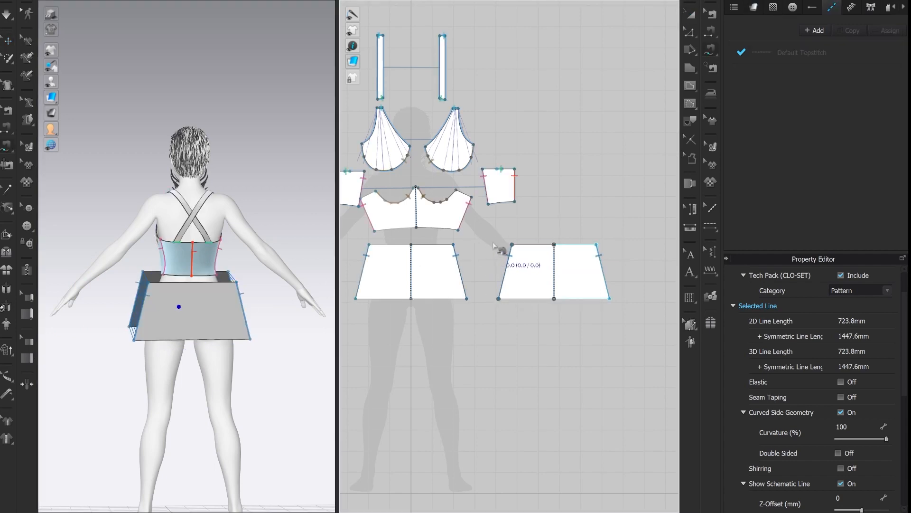
{"action": "left_click", "coordinate": [370, 245]}
{"action": "left_click", "coordinate": [453, 244]}
{"action": "left_click", "coordinate": [375, 231]}
{"action": "left_click", "coordinate": [458, 230]}
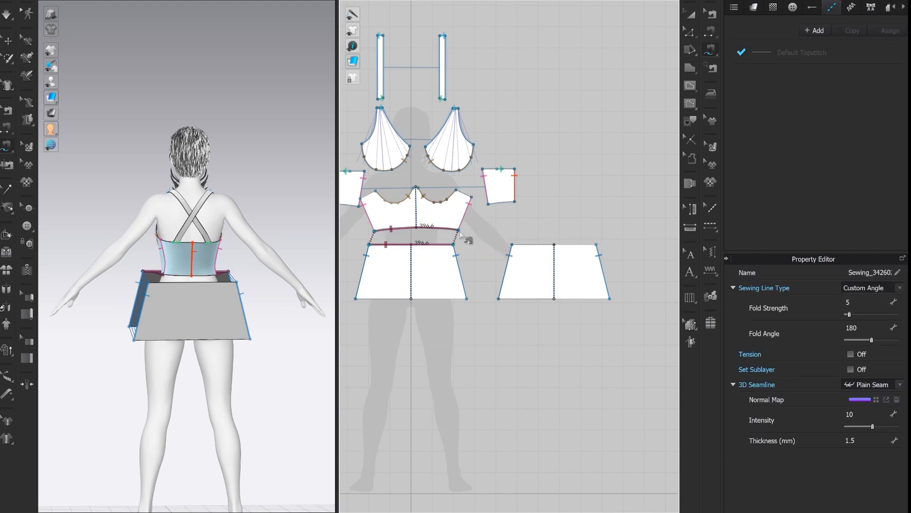
- Sew the back skirt panel's waist edge to the lower edges of both back corset panels as one continuous seam
{"action": "left_click", "coordinate": [511, 245]}
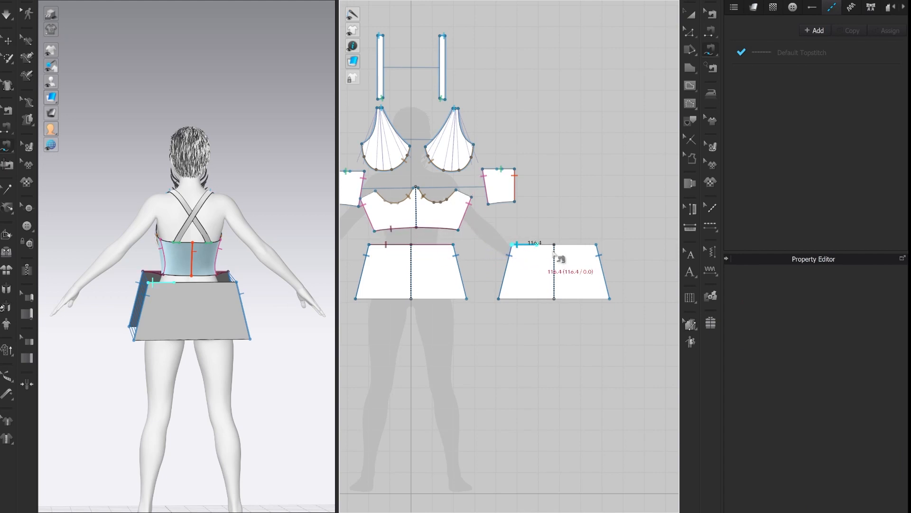
{"action": "left_click", "coordinate": [596, 245]}
{"action": "left_click", "coordinate": [488, 203]}
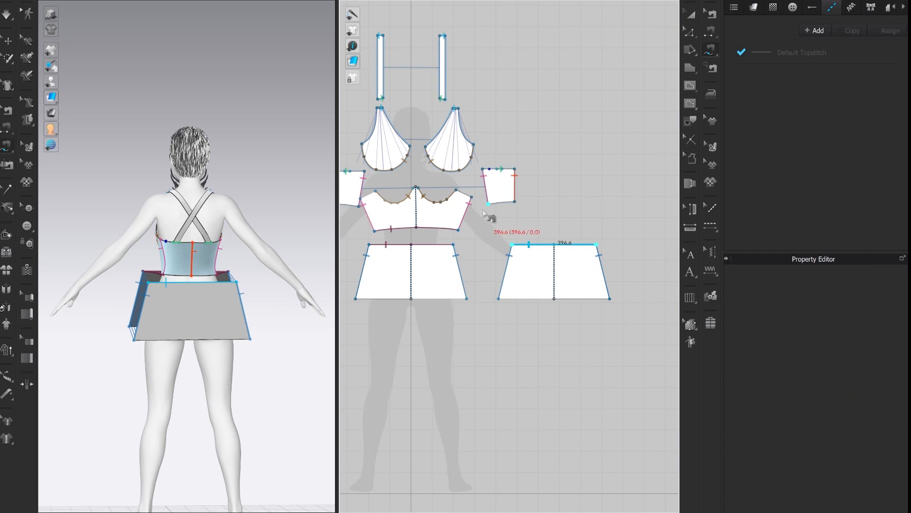
{"action": "left_click", "coordinate": [515, 202]}
{"action": "scroll", "coordinate": [543, 217], "scroll_direction": "down", "scroll_amount": 1}
{"action": "left_click", "coordinate": [372, 205]}
{"action": "left_click", "coordinate": [393, 207]}
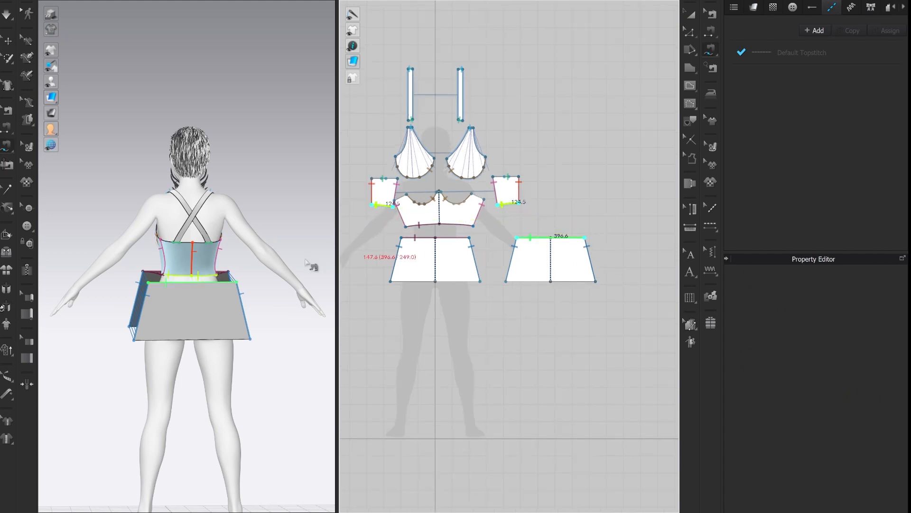
{"action": "key", "text": "Return"}
- Simulate the garment to drape the sewn skirt on the avatar, and inspect the fit from the side
{"action": "key", "text": "q"}
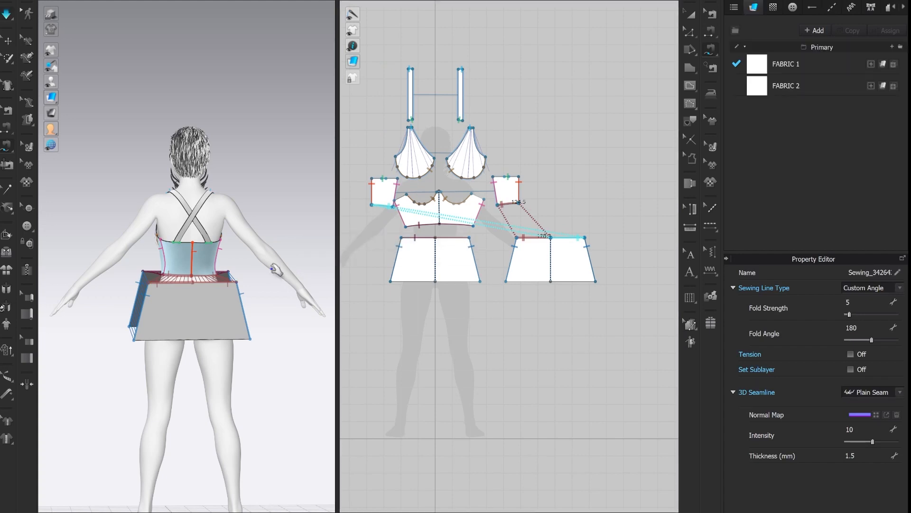
{"action": "key", "text": "space"}
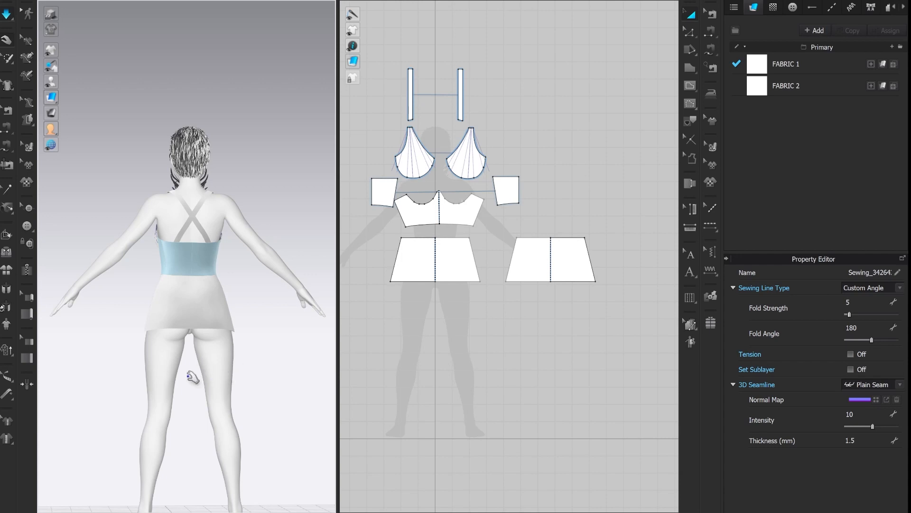
{"action": "key", "text": "space"}
{"action": "right_click_drag", "start_coordinate": [148, 365], "coordinate": [204, 364]}
{"action": "scroll", "coordinate": [256, 316], "scroll_direction": "up", "scroll_amount": 3}
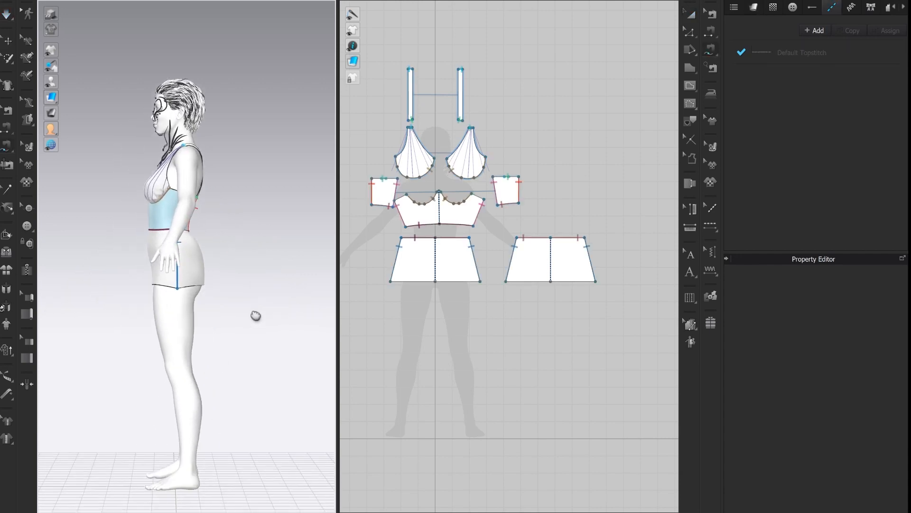
{"action": "scroll", "coordinate": [256, 316], "scroll_direction": "up", "scroll_amount": 2}
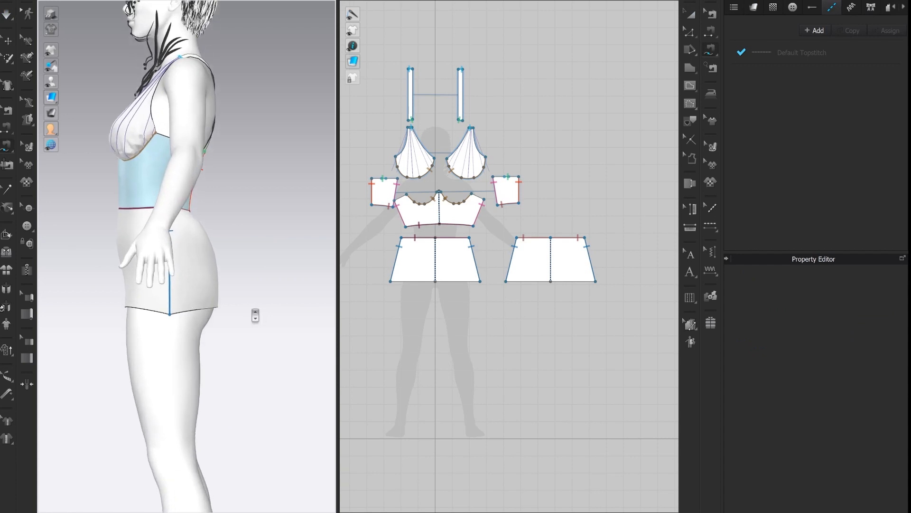
- Check the back corset panel's lower edge length, and add a mirrored point midway along each half of the back skirt's waist edge
{"action": "scroll", "coordinate": [584, 280], "scroll_direction": "up", "scroll_amount": 5}
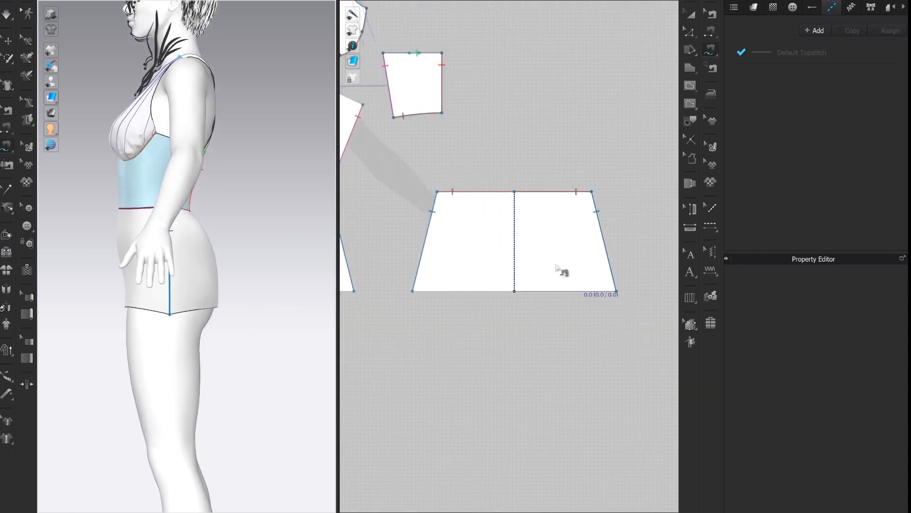
{"action": "scroll", "coordinate": [565, 252], "scroll_direction": "up", "scroll_amount": 2}
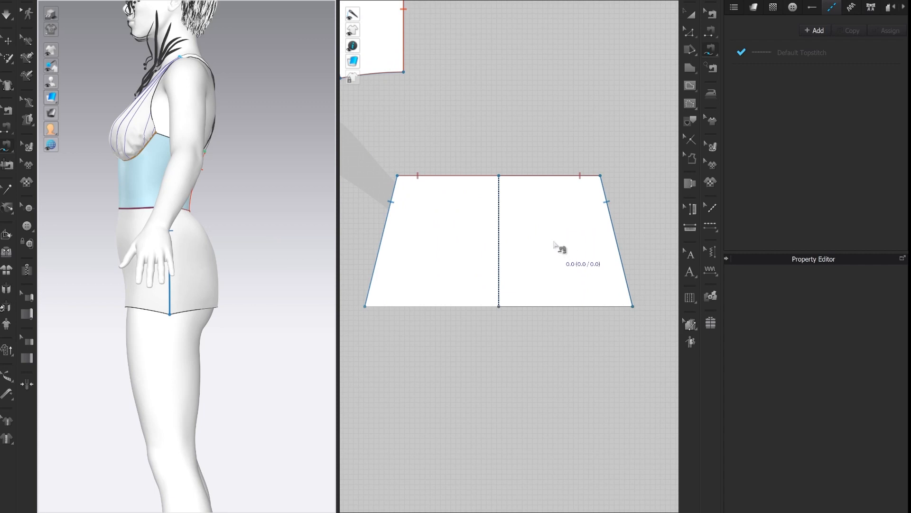
{"action": "key", "text": "z"}
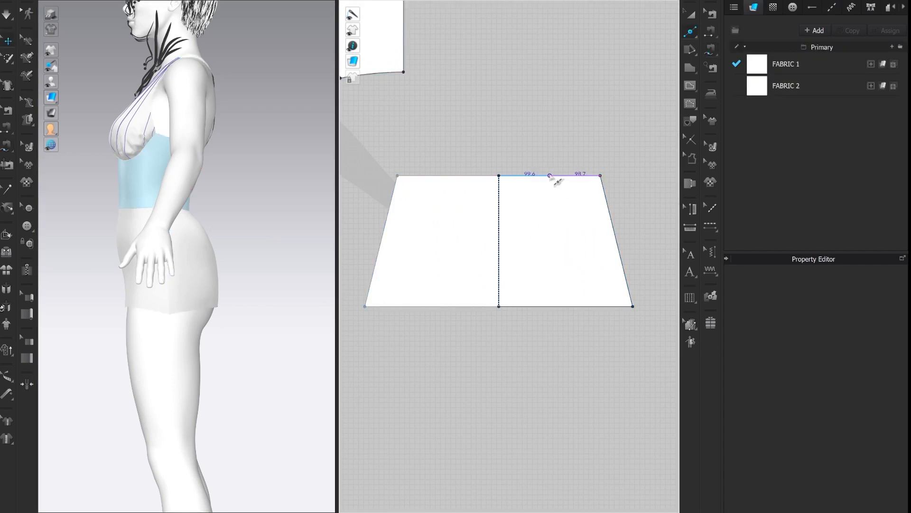
{"action": "scroll", "coordinate": [481, 145], "scroll_direction": "down", "scroll_amount": 4}
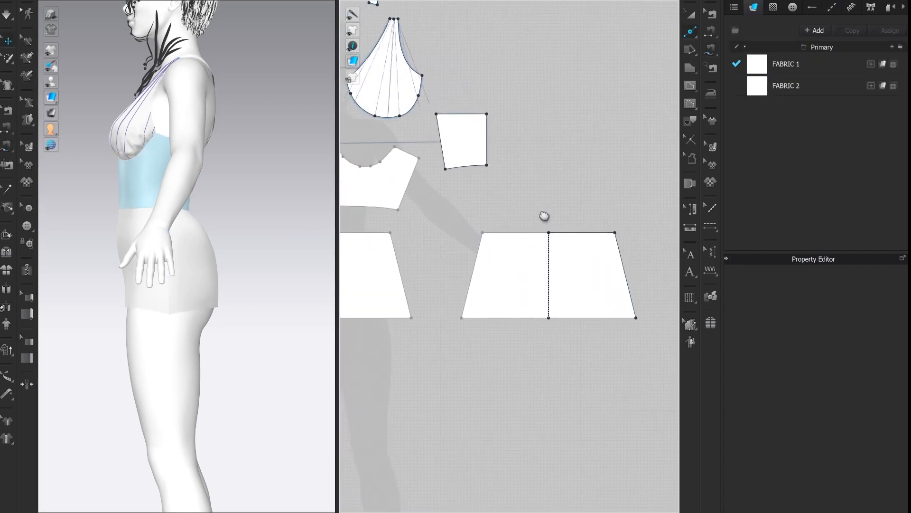
{"action": "key", "text": "c"}
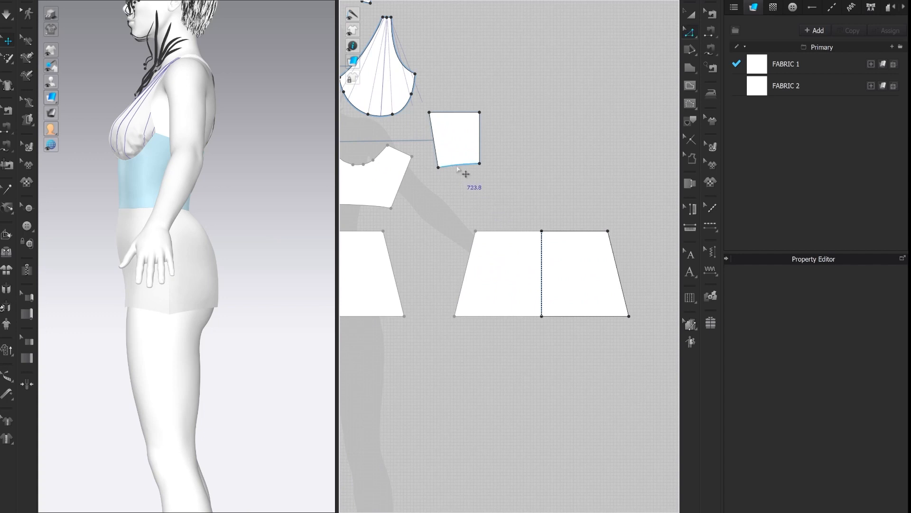
{"action": "left_click", "coordinate": [458, 166]}
{"action": "scroll", "coordinate": [577, 221], "scroll_direction": "up", "scroll_amount": 2}
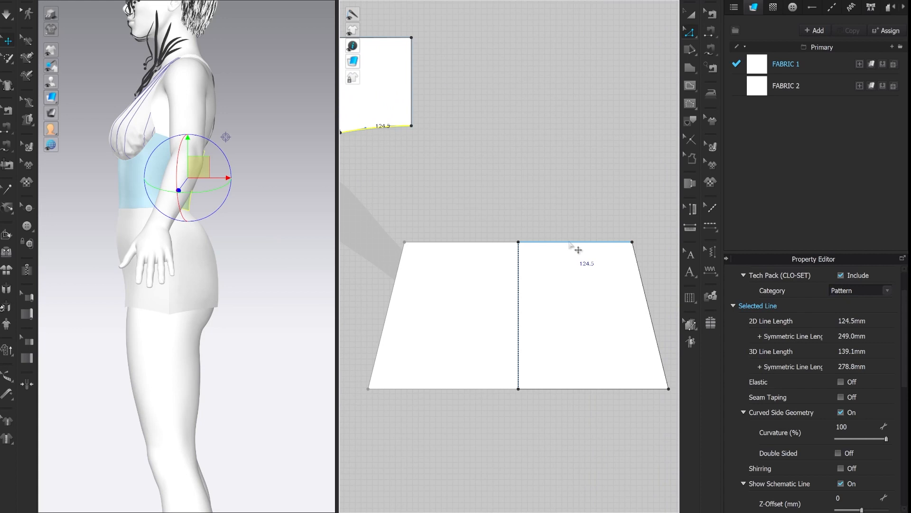
{"action": "key", "text": "x"}
{"action": "left_click", "coordinate": [575, 242]}
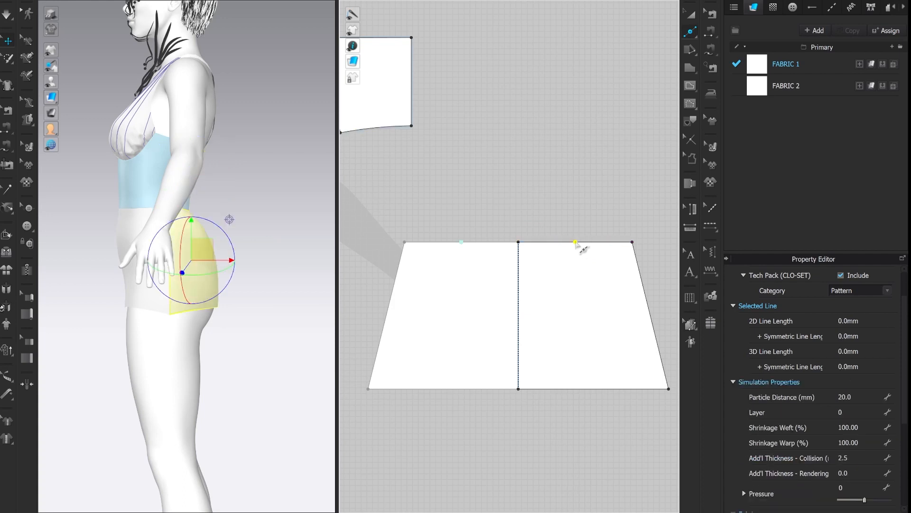
- Draw mirrored internal lines from the back skirt's new waist points to the hem, about 258 mm long, and cut and sew along them
{"action": "left_click", "coordinate": [691, 86]}
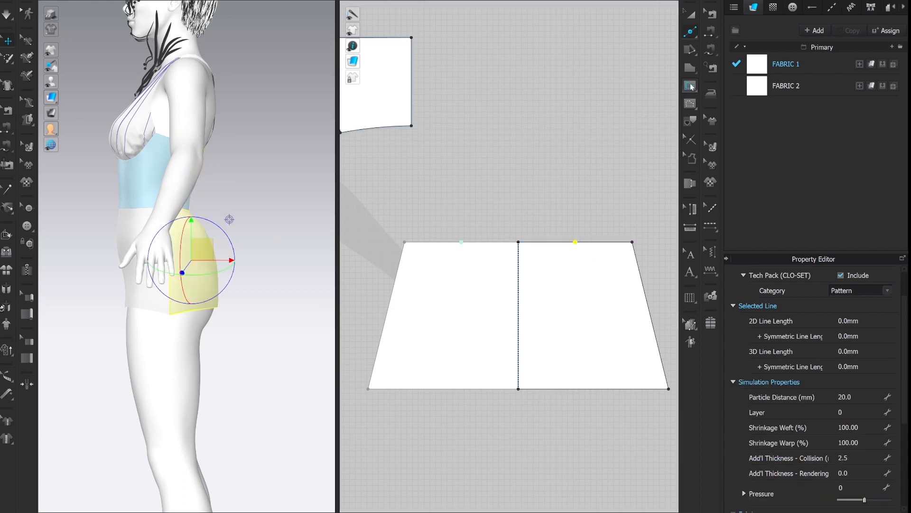
{"action": "left_click", "coordinate": [576, 242]}
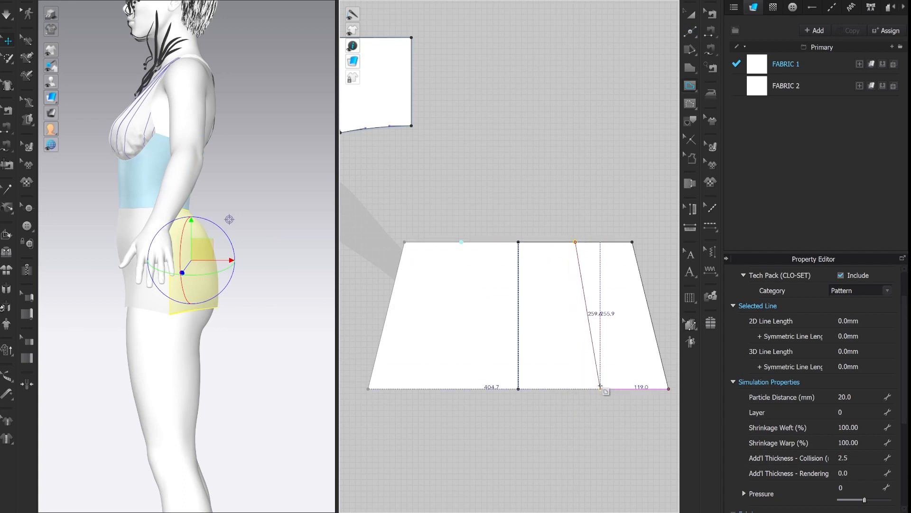
{"action": "left_click", "coordinate": [595, 390]}
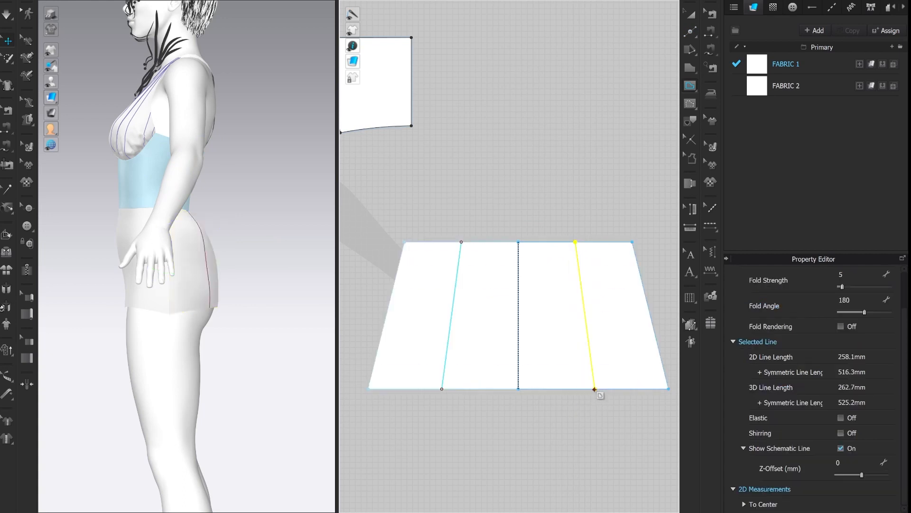
{"action": "key", "text": "z"}
{"action": "right_click", "coordinate": [582, 295]}
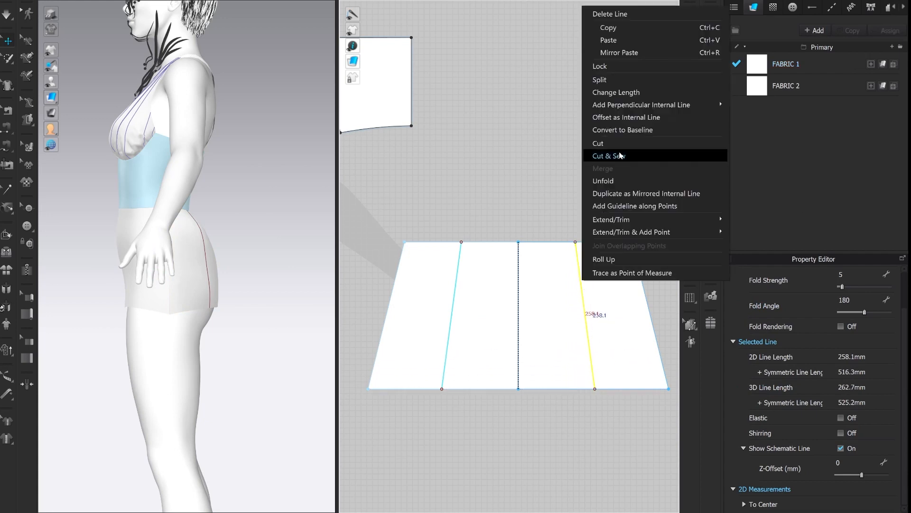
- Add a mirrored point to the lower edge of each back corset panel, about 54 mm from the centre back
{"action": "key", "text": "z"}
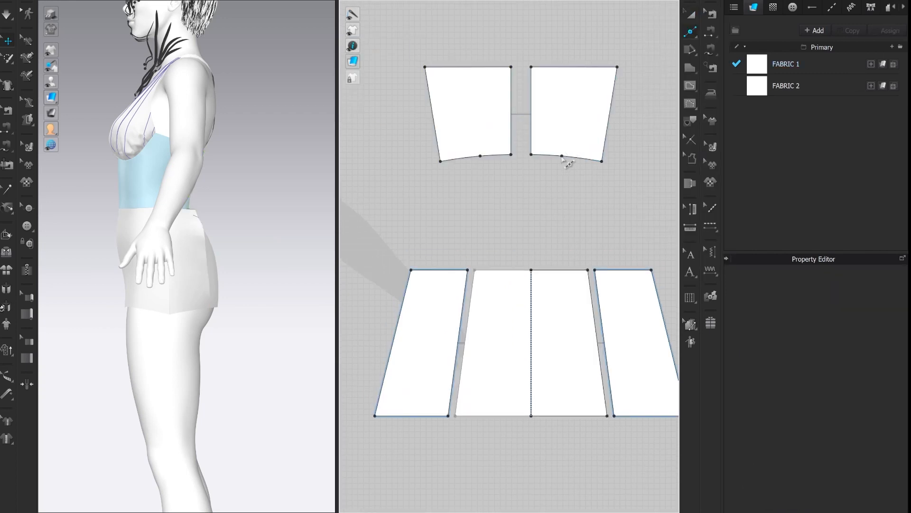
{"action": "key", "text": "m"}
{"action": "key", "text": "z"}
{"action": "left_click", "coordinate": [555, 160]}
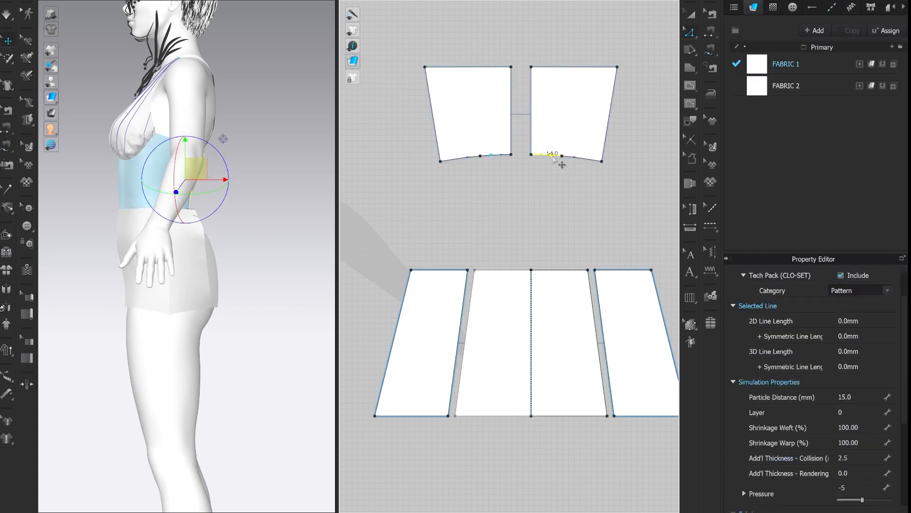
- Change the length of each half of the centre back skirt panel's waist edge to 54 mm
{"action": "right_click", "coordinate": [564, 269]}
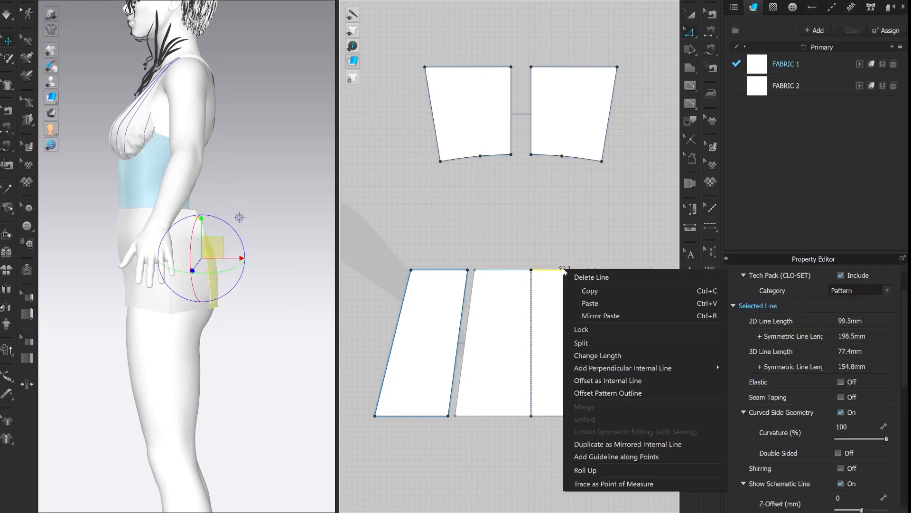
{"action": "left_click", "coordinate": [582, 358]}
{"action": "type", "text": "54"}
{"action": "left_click", "coordinate": [361, 265]}
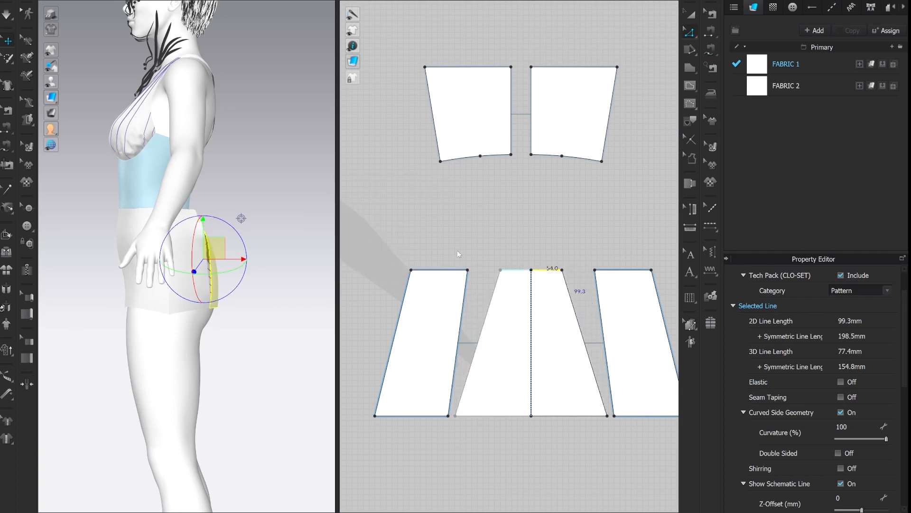
- Change the waist edge length of the two outer back skirt panels to 74.6 mm by moving their inner corners
{"action": "left_click", "coordinate": [577, 158]}
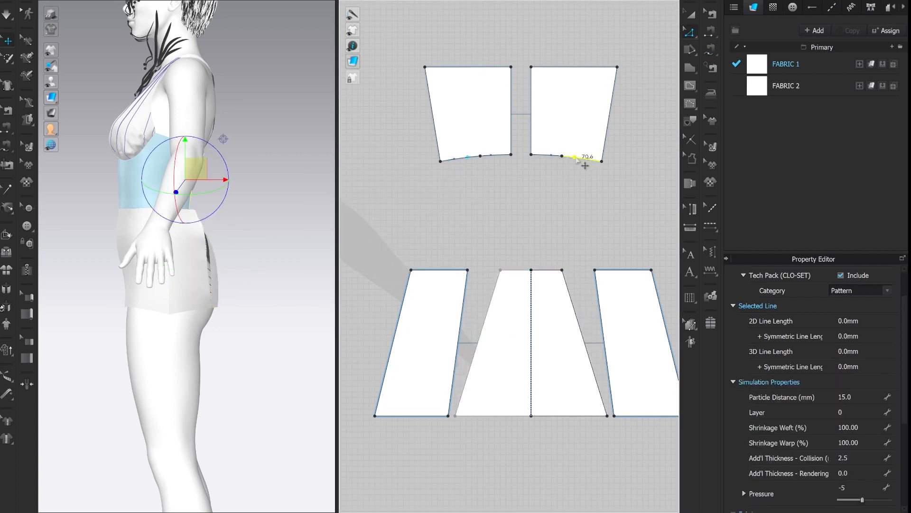
{"action": "left_click", "coordinate": [625, 271]}
{"action": "right_click", "coordinate": [625, 272]}
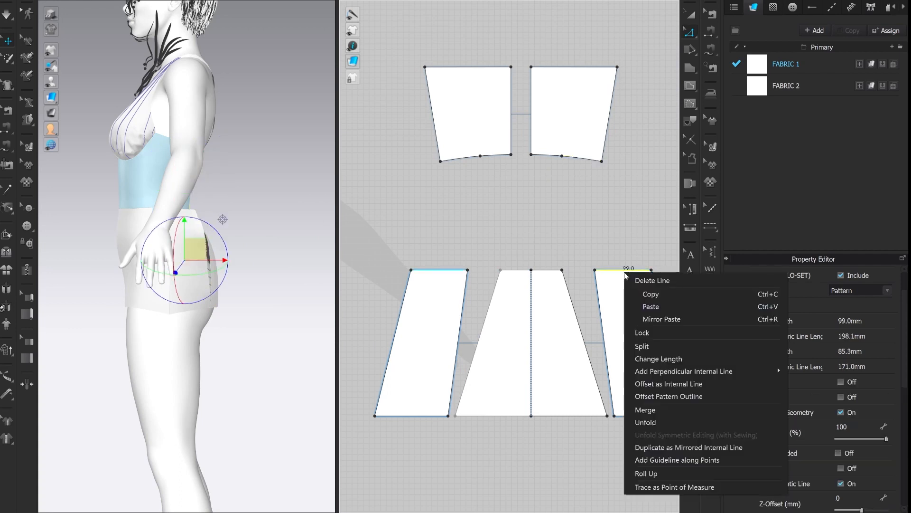
{"action": "left_click", "coordinate": [653, 358]}
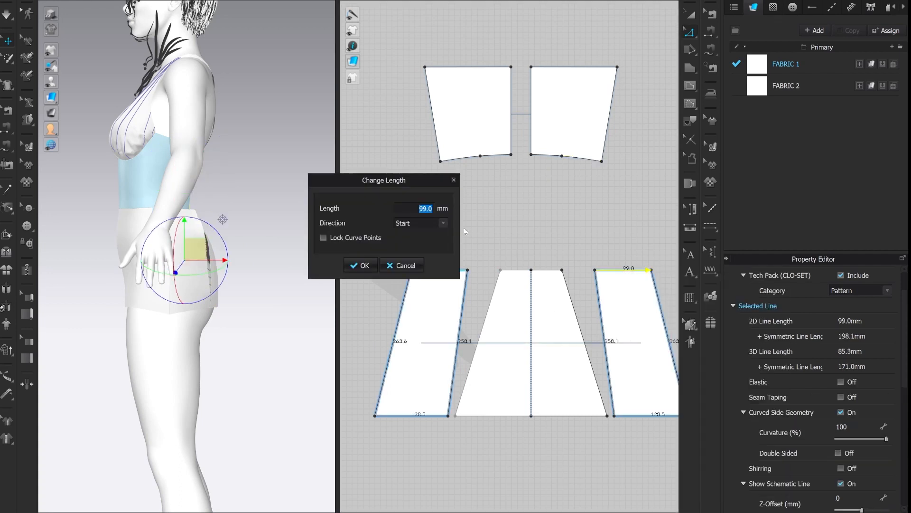
{"action": "left_click", "coordinate": [435, 225]}
{"action": "left_click", "coordinate": [422, 248]}
{"action": "type", "text": "74.6"}
{"action": "left_click", "coordinate": [362, 266]}
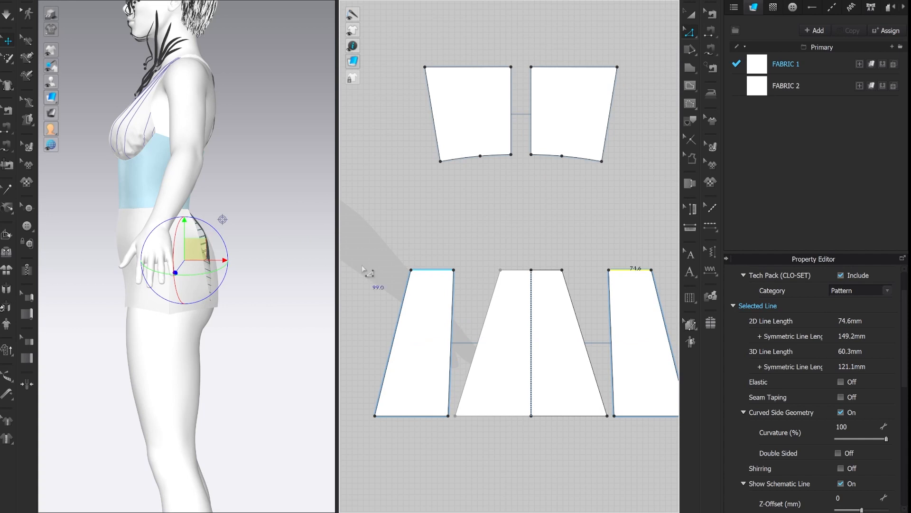
- Edit the back waist seams so their ends meet the dividing point on the back corset panels' lower edges
{"action": "key", "text": "b"}
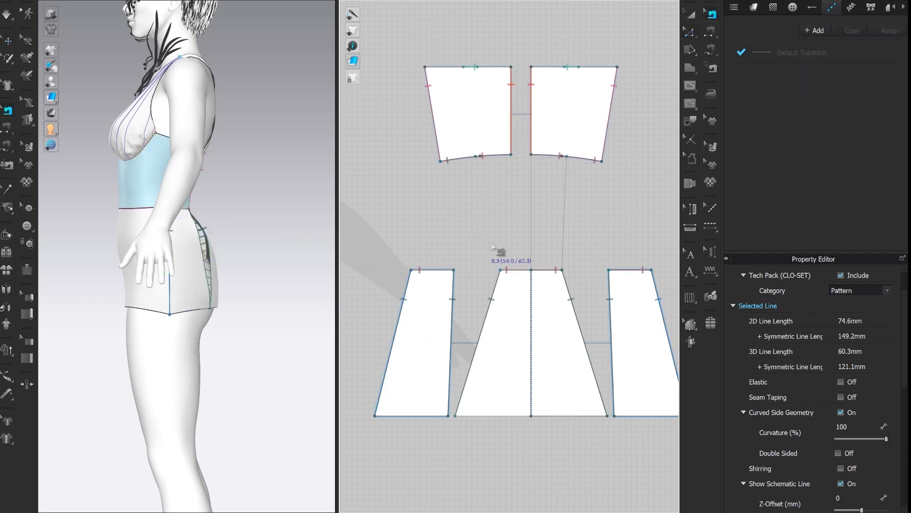
{"action": "left_click", "coordinate": [559, 275]}
{"action": "scroll", "coordinate": [586, 138], "scroll_direction": "up", "scroll_amount": 5}
{"action": "left_click_drag", "start_coordinate": [569, 161], "coordinate": [502, 229]}
{"action": "scroll", "coordinate": [512, 282], "scroll_direction": "down", "scroll_amount": 5}
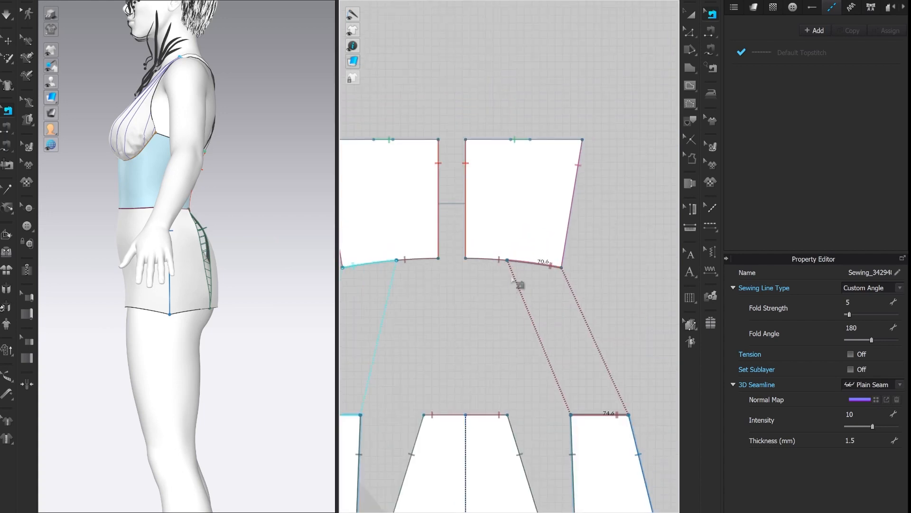
- Change the waist edge length of the two outer back skirt panels to 70.6 mm
{"action": "key", "text": "z"}
{"action": "left_click", "coordinate": [597, 415]}
{"action": "right_click", "coordinate": [599, 415]}
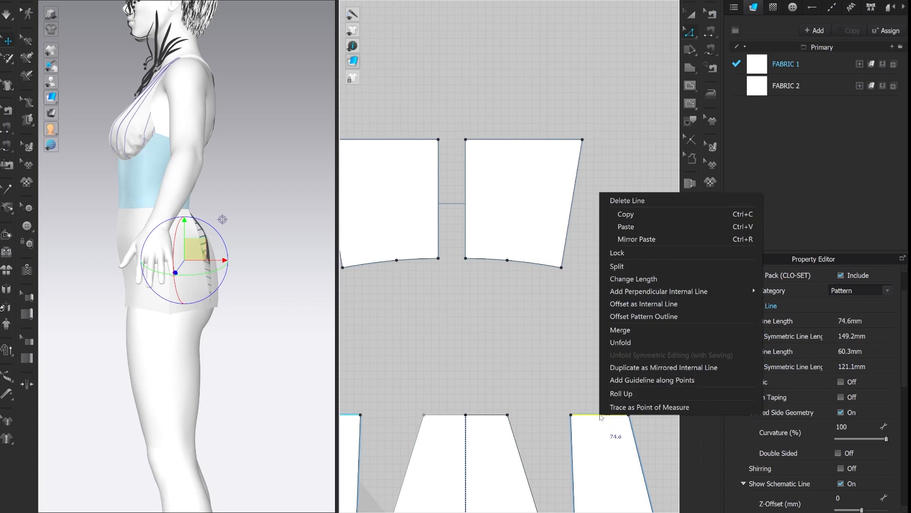
{"action": "left_click", "coordinate": [629, 280]}
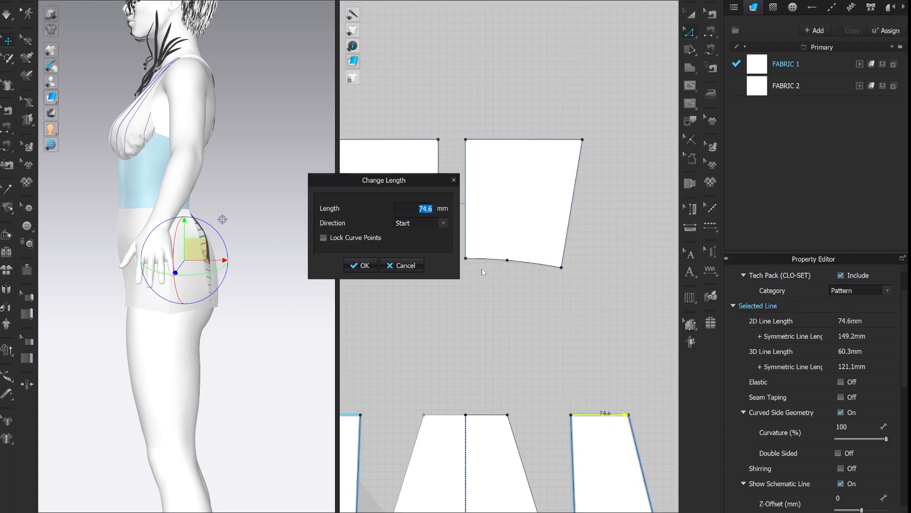
{"action": "left_click", "coordinate": [401, 242]}
{"action": "type", "text": "70.6"}
{"action": "left_click", "coordinate": [363, 265]}
{"action": "key", "text": "shift+t"}
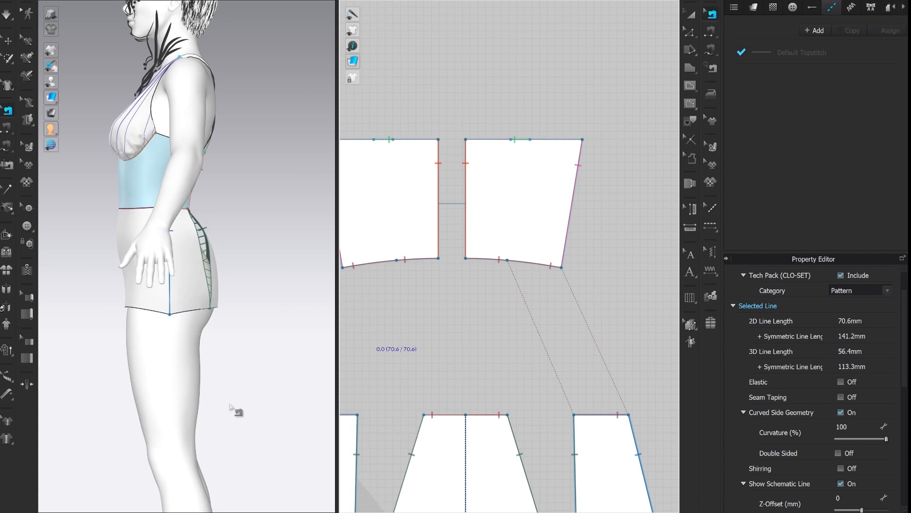
- Simulate the garment from behind to settle the reshaped back skirt panels on the avatar
{"action": "right_click_drag", "start_coordinate": [226, 386], "coordinate": [159, 395]}
{"action": "key", "text": "space"}
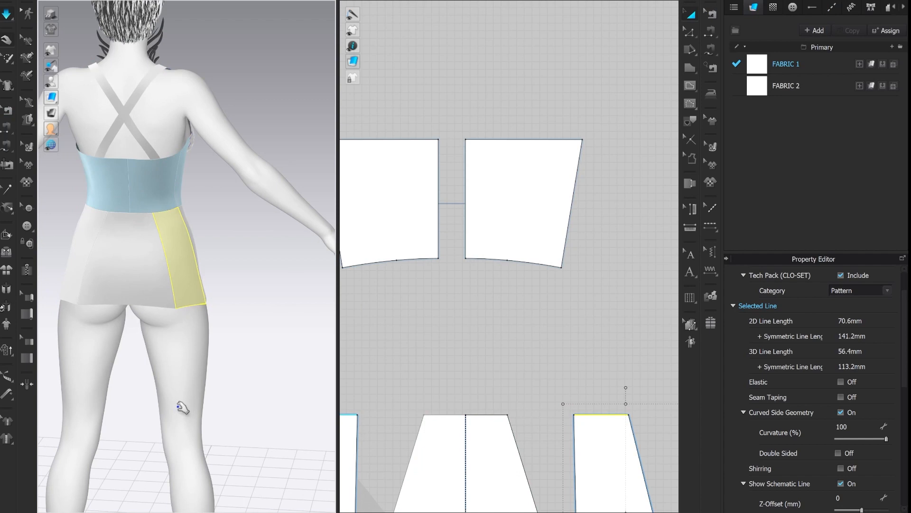
{"action": "key", "text": "space"}
{"action": "scroll", "coordinate": [536, 379], "scroll_direction": "down", "scroll_amount": 5}
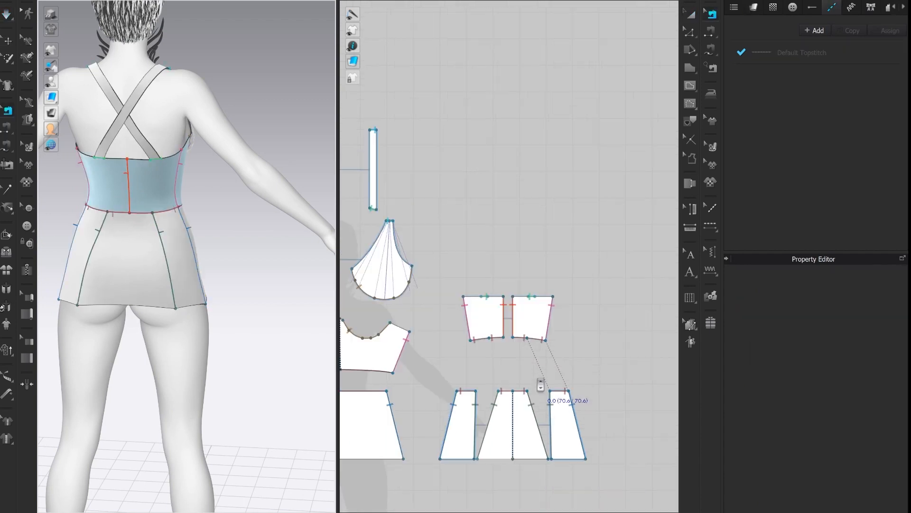
- Lower the centre of the middle back skirt panel's hem and curve the hem edge downward
{"action": "middle_click_drag", "start_coordinate": [518, 486], "coordinate": [521, 386]}
{"action": "scroll", "coordinate": [522, 386], "scroll_direction": "up", "scroll_amount": 5}
{"action": "key", "text": "z"}
{"action": "left_click_drag", "start_coordinate": [506, 307], "coordinate": [505, 322]}
{"action": "key", "text": "c"}
{"action": "left_click_drag", "start_coordinate": [561, 314], "coordinate": [571, 319]}
{"action": "right_click_drag", "start_coordinate": [231, 379], "coordinate": [198, 378]}
- Lower the inner hem corners of the outer back skirt panels and curve their hems to continue the rounded line
{"action": "left_click_drag", "start_coordinate": [501, 320], "coordinate": [501, 331]}
{"action": "scroll", "coordinate": [531, 336], "scroll_direction": "up", "scroll_amount": 3}
{"action": "key", "text": "c"}
{"action": "left_click_drag", "start_coordinate": [586, 317], "coordinate": [598, 326]}
{"action": "scroll", "coordinate": [598, 325], "scroll_direction": "down", "scroll_amount": 3}
{"action": "key", "text": "z"}
- Set the length of the middle back skirt panel's slanted side edges to 276.6 mm
{"action": "left_click", "coordinate": [519, 257]}
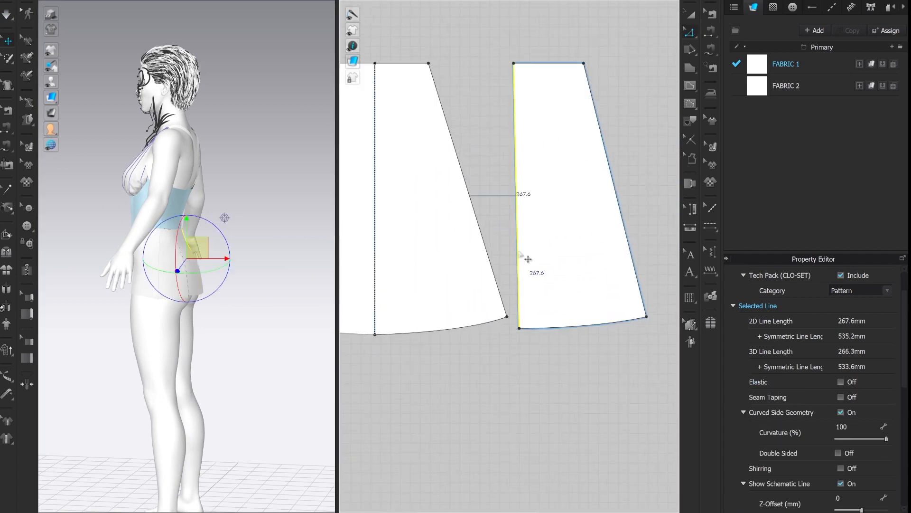
{"action": "right_click", "coordinate": [483, 240]}
{"action": "left_click", "coordinate": [516, 323]}
{"action": "type", "text": "276.6"}
{"action": "left_click", "coordinate": [369, 267]}
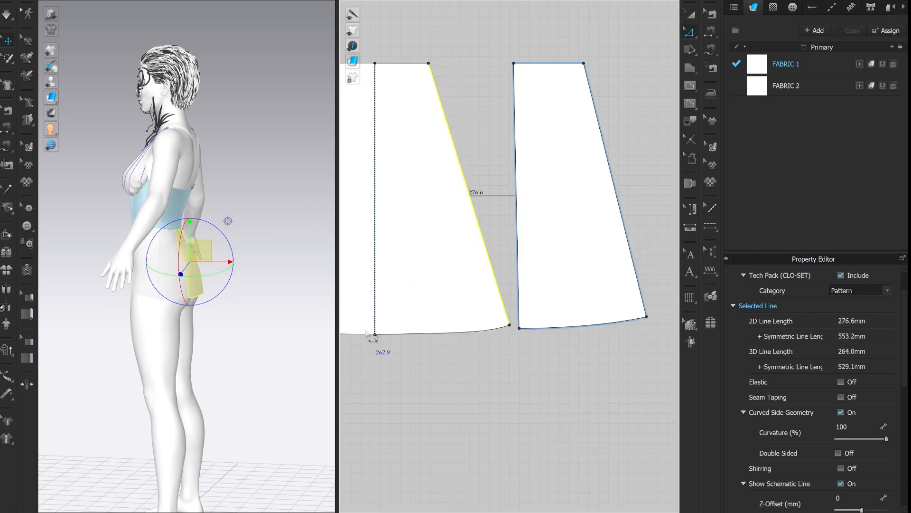
- Lower the middle back panel's centre hem point and the outer panels' inner hem corners further, keeping the hems smoothly curved
{"action": "left_click", "coordinate": [375, 341]}
{"action": "key", "text": "space"}
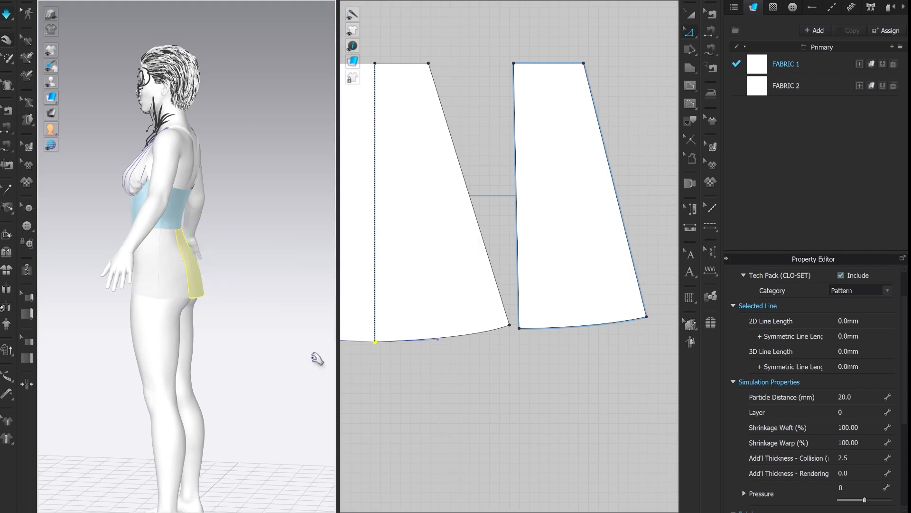
{"action": "left_click", "coordinate": [520, 336]}
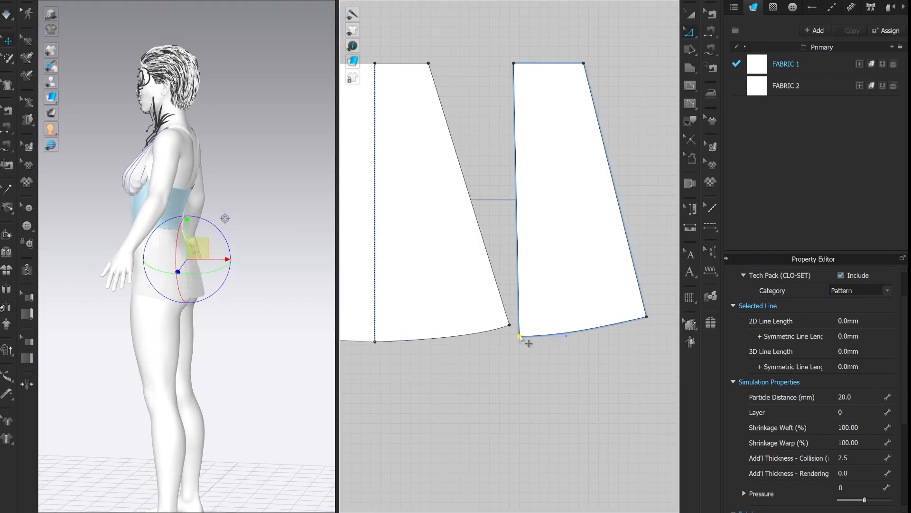
{"action": "scroll", "coordinate": [215, 311], "scroll_direction": "up", "scroll_amount": 4}
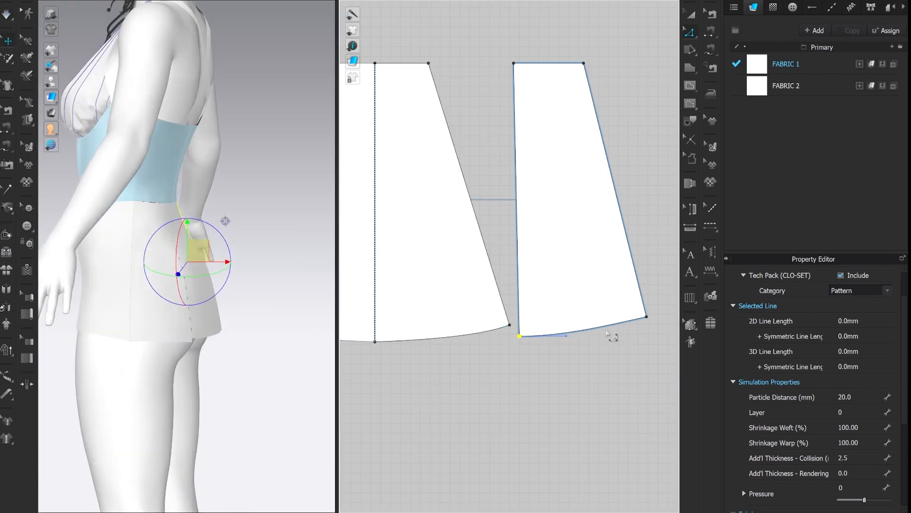
{"action": "left_click", "coordinate": [607, 328]}
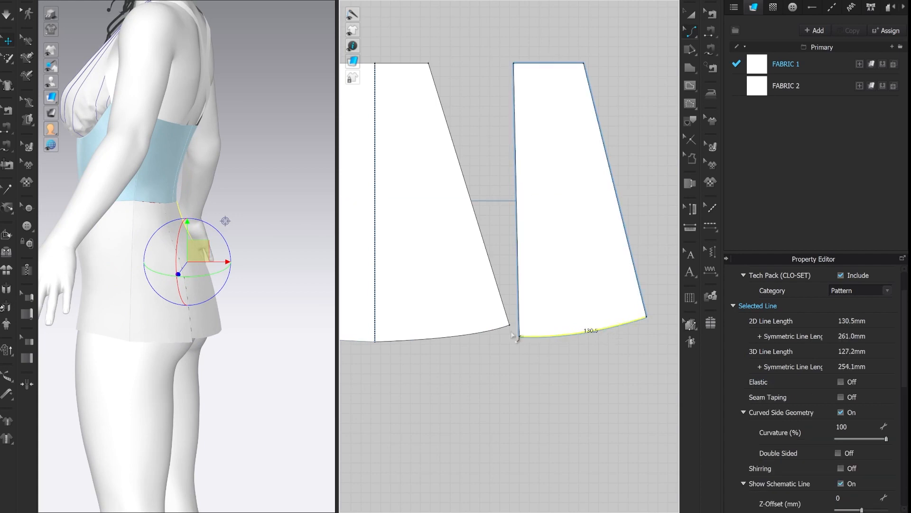
- Set the middle back skirt panel's slanted side edges to 275.6 mm to match the adjoining panels, and simulate the garment
{"action": "left_click", "coordinate": [518, 302]}
{"action": "left_click", "coordinate": [506, 315]}
{"action": "right_click", "coordinate": [504, 308]}
{"action": "left_click", "coordinate": [543, 397]}
{"action": "type", "text": "275.6"}
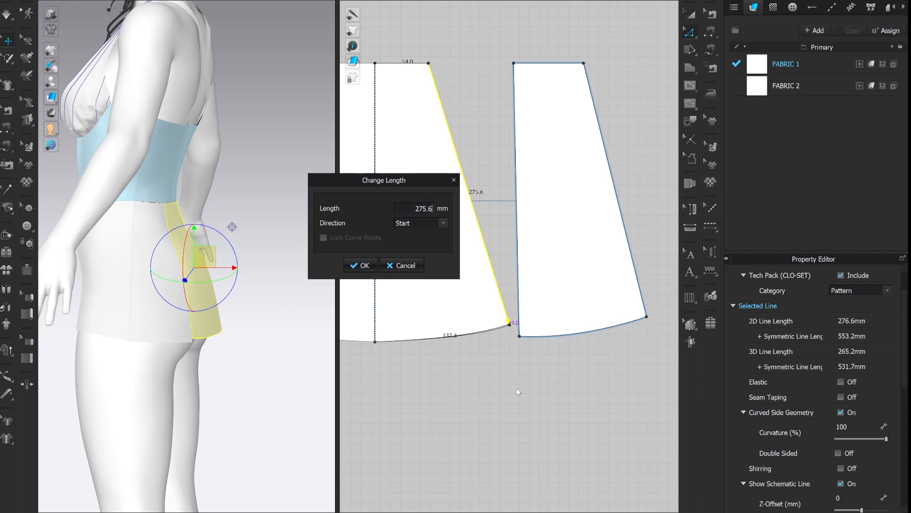
{"action": "left_click", "coordinate": [362, 267]}
{"action": "left_click", "coordinate": [520, 272]}
{"action": "left_click", "coordinate": [494, 272]}
{"action": "key", "text": "space"}
- Lower the centre of the front skirt panel's hem and curve the hem into a smooth downward arc
{"action": "right_click_drag", "start_coordinate": [279, 409], "coordinate": [334, 404]}
{"action": "scroll", "coordinate": [592, 431], "scroll_direction": "down", "scroll_amount": 8}
{"action": "middle_click_drag", "start_coordinate": [402, 438], "coordinate": [546, 392]}
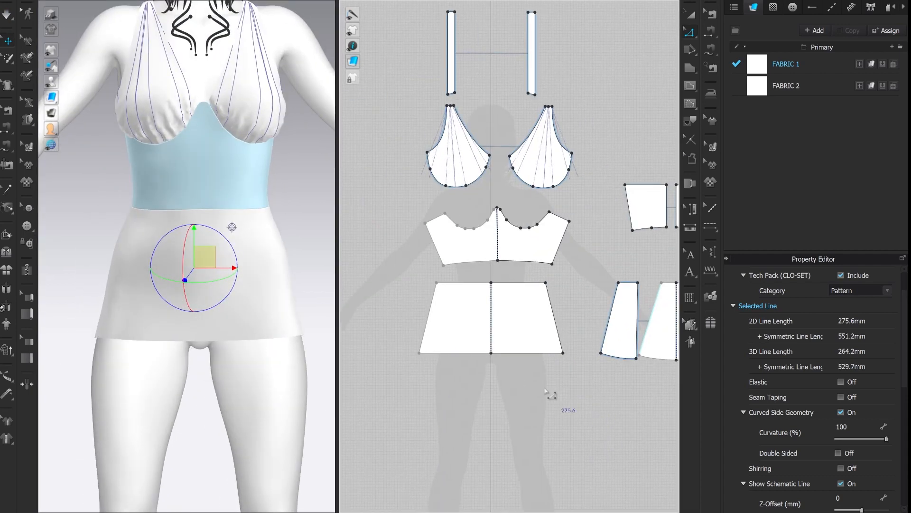
{"action": "scroll", "coordinate": [536, 385], "scroll_direction": "up", "scroll_amount": 6}
{"action": "left_click_drag", "start_coordinate": [432, 312], "coordinate": [530, 327]}
{"action": "key", "text": "c"}
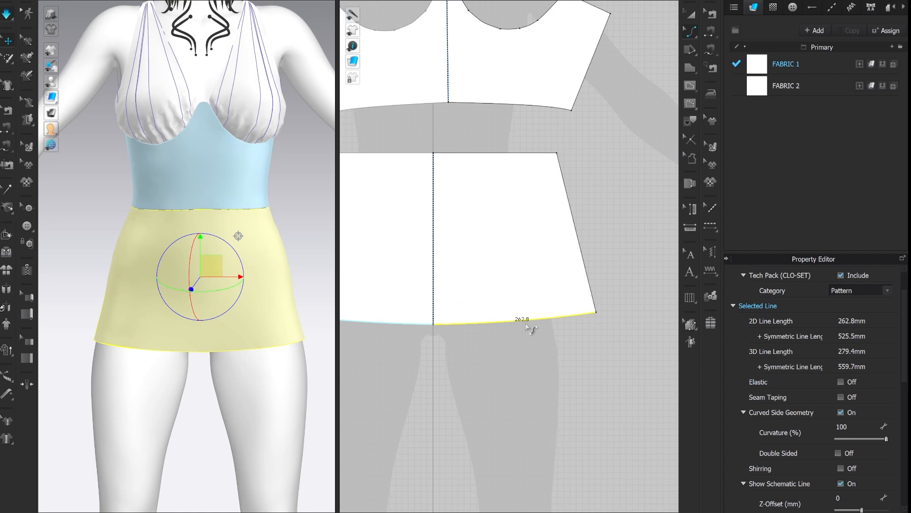
- Draw a four-sided flared half-skirt pattern below the front skirt, about 794 mm along the centre, 600 mm at the hem and 295 mm on top
{"action": "scroll", "coordinate": [492, 323], "scroll_direction": "down", "scroll_amount": 5}
{"action": "scroll", "coordinate": [491, 323], "scroll_direction": "down", "scroll_amount": 5}
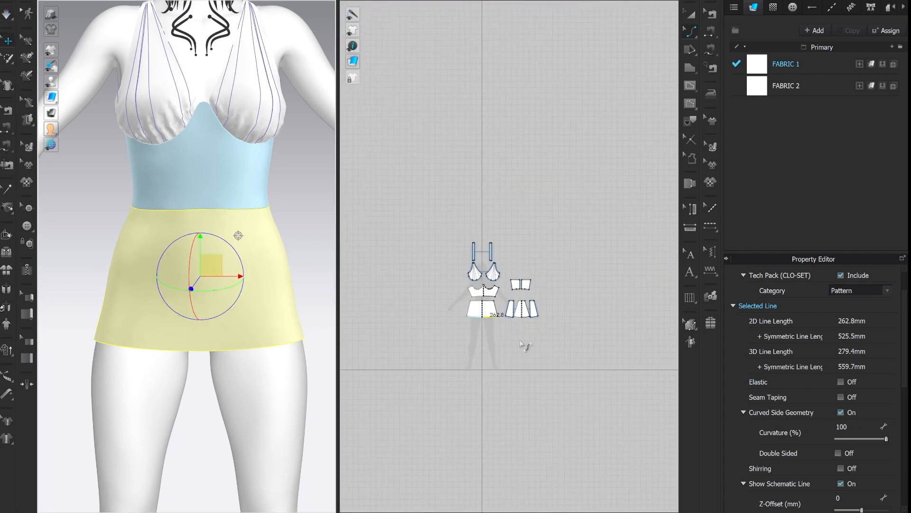
{"action": "right_click_drag", "start_coordinate": [525, 346], "coordinate": [540, 257]}
{"action": "left_click", "coordinate": [690, 65]}
{"action": "scroll", "coordinate": [551, 173], "scroll_direction": "up", "scroll_amount": 4}
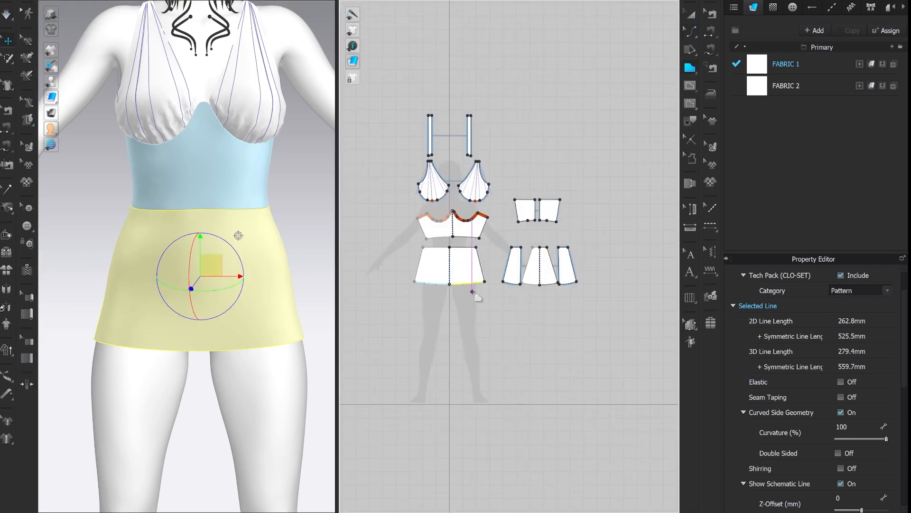
{"action": "scroll", "coordinate": [450, 298], "scroll_direction": "up", "scroll_amount": 2}
{"action": "left_click", "coordinate": [450, 298]}
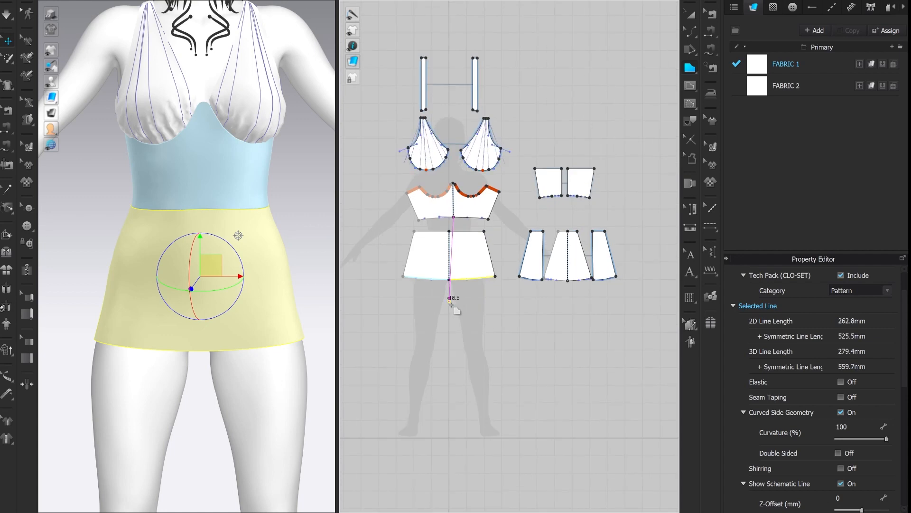
{"action": "left_click", "coordinate": [449, 437]}
{"action": "left_click", "coordinate": [552, 415]}
{"action": "left_click", "coordinate": [501, 291]}
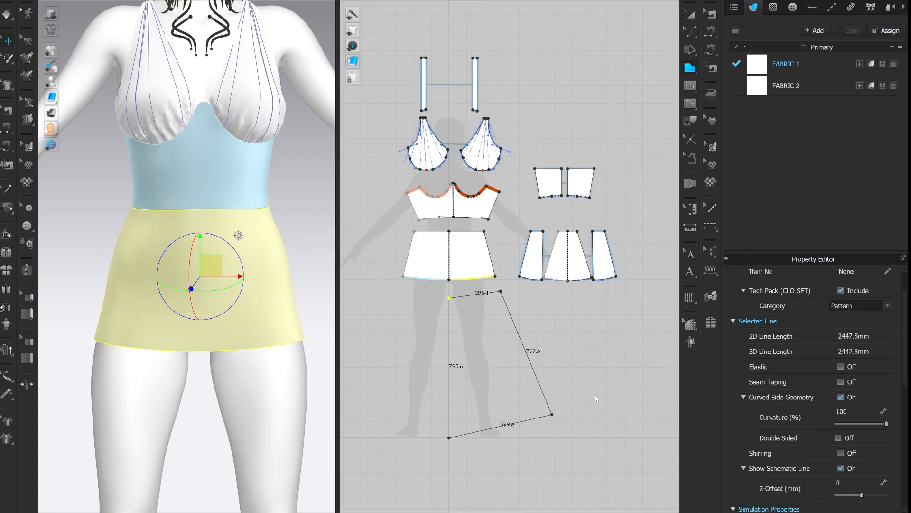
- Set the length of the new half-skirt pattern's upper edge to 262.8 mm
{"action": "key", "text": "z"}
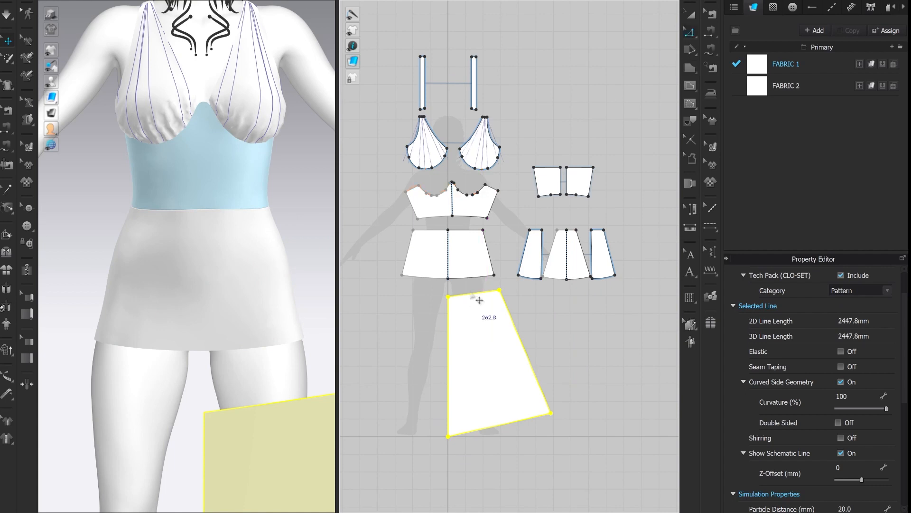
{"action": "scroll", "coordinate": [480, 301], "scroll_direction": "up", "scroll_amount": 3}
{"action": "left_click", "coordinate": [477, 261]}
{"action": "right_click", "coordinate": [483, 300]}
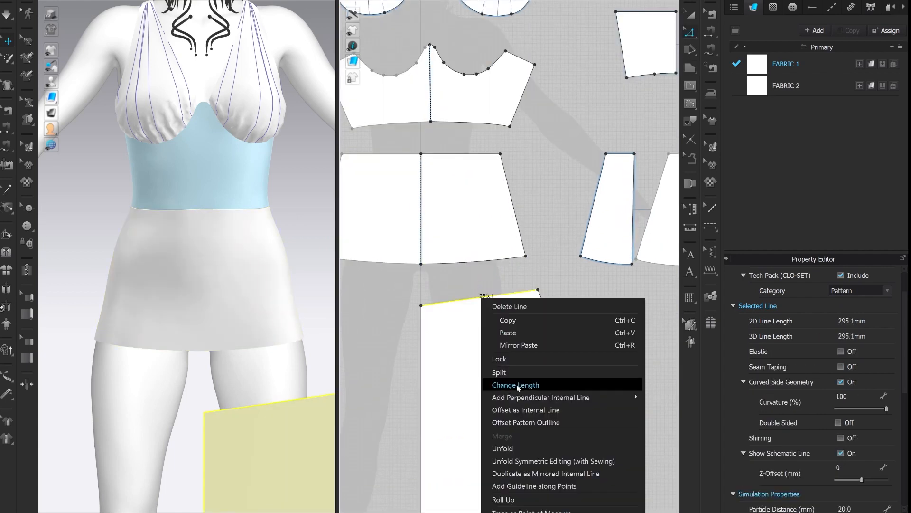
{"action": "left_click", "coordinate": [516, 386]}
{"action": "type", "text": "262.8"}
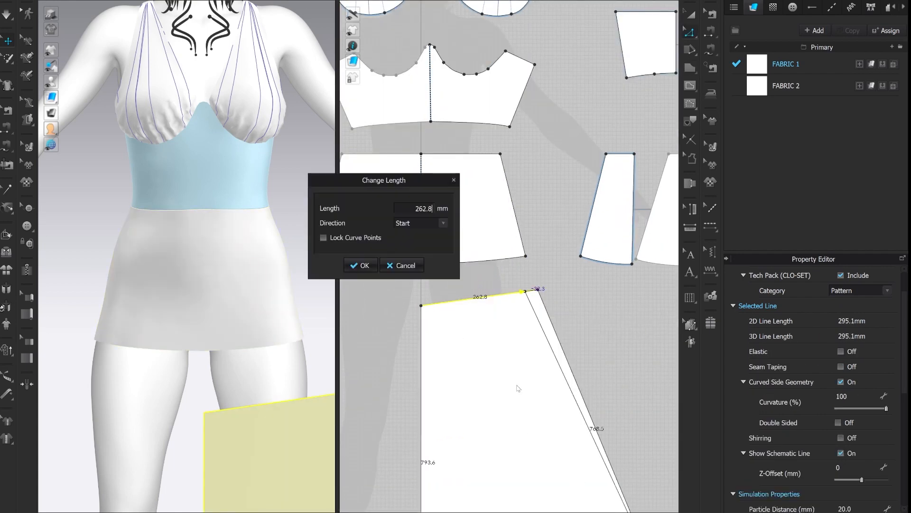
{"action": "key", "text": "Return"}
- Curve the new half-skirt pattern's hem outward to a length of about 608 mm
{"action": "scroll", "coordinate": [510, 414], "scroll_direction": "down", "scroll_amount": 5}
{"action": "scroll", "coordinate": [517, 422], "scroll_direction": "up", "scroll_amount": 2}
{"action": "key", "text": "v"}
{"action": "left_click_drag", "start_coordinate": [526, 487], "coordinate": [532, 497]}
{"action": "middle_click_drag", "start_coordinate": [533, 498], "coordinate": [522, 393]}
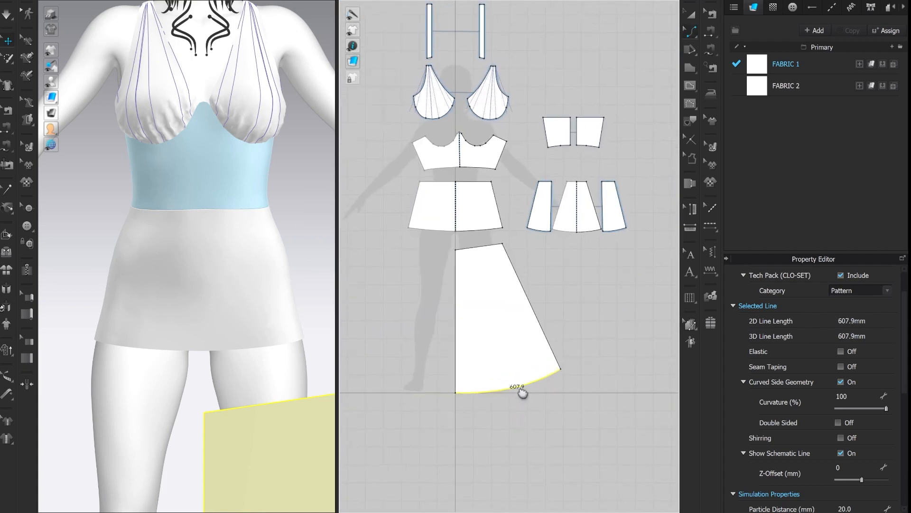
- Draw two slanted internal lines from the half-skirt's upper edge to its hem, dividing it into three flared sections
{"action": "key", "text": "z"}
{"action": "left_click", "coordinate": [475, 247]}
{"action": "left_click", "coordinate": [491, 245]}
{"action": "key", "text": "g"}
{"action": "left_click", "coordinate": [480, 246]}
{"action": "key", "text": "Escape"}
{"action": "left_click", "coordinate": [474, 247]}
{"action": "scroll", "coordinate": [491, 392], "scroll_direction": "up", "scroll_amount": 3}
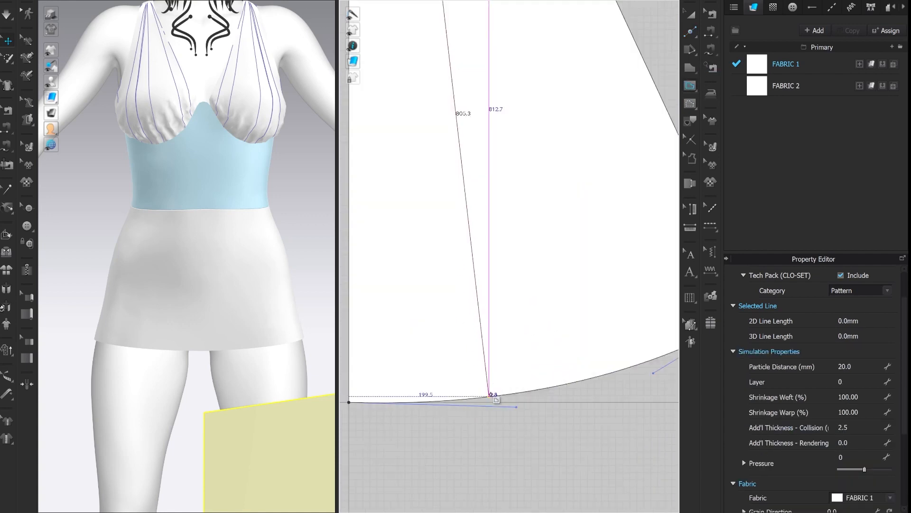
{"action": "double_click", "coordinate": [492, 394]}
{"action": "scroll", "coordinate": [499, 389], "scroll_direction": "down", "scroll_amount": 2}
{"action": "left_click", "coordinate": [497, 148]}
{"action": "double_click", "coordinate": [558, 378]}
- Unfold the half-skirt pattern about its vertical centre edge using Unfold Symmetric Editing (with Sewing)
{"action": "key", "text": "z"}
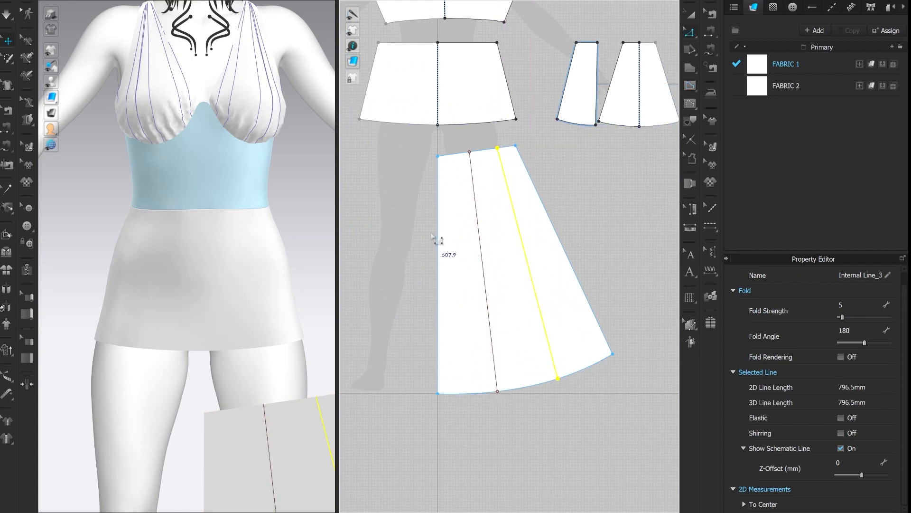
{"action": "right_click", "coordinate": [438, 240]}
{"action": "mouse_move", "coordinate": [482, 338]}
{"action": "left_click", "coordinate": [482, 400]}
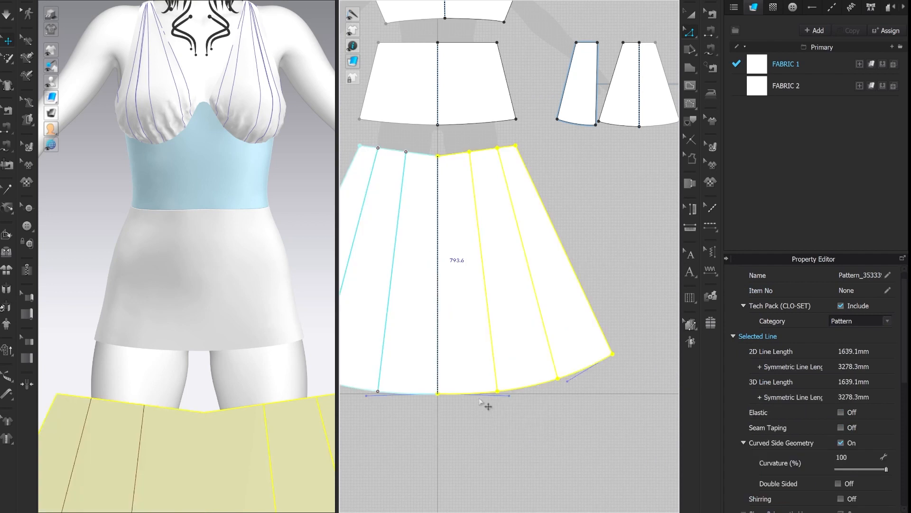
- Slash and spread the lower skirt along its internal lines to widen the hem symmetrically
{"action": "left_click", "coordinate": [690, 48]}
{"action": "left_click", "coordinate": [496, 369]}
{"action": "left_click", "coordinate": [516, 366]}
{"action": "left_click", "coordinate": [536, 359]}
{"action": "left_click", "coordinate": [588, 329]}
{"action": "left_click", "coordinate": [612, 335]}
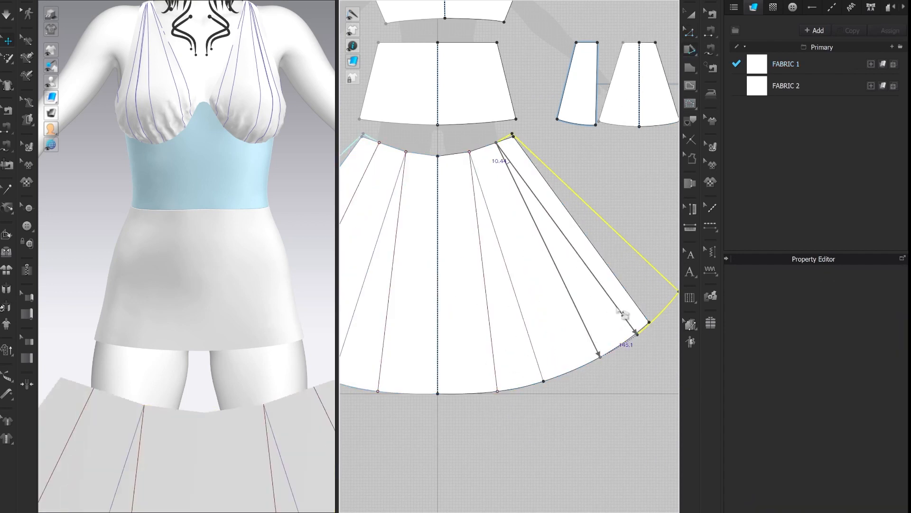
{"action": "left_click", "coordinate": [622, 313]}
- Free-sew the lower skirt's upper edge to the fitted front skirt's hem, from the side corner to the centre
{"action": "middle_click_drag", "start_coordinate": [552, 248], "coordinate": [568, 323]}
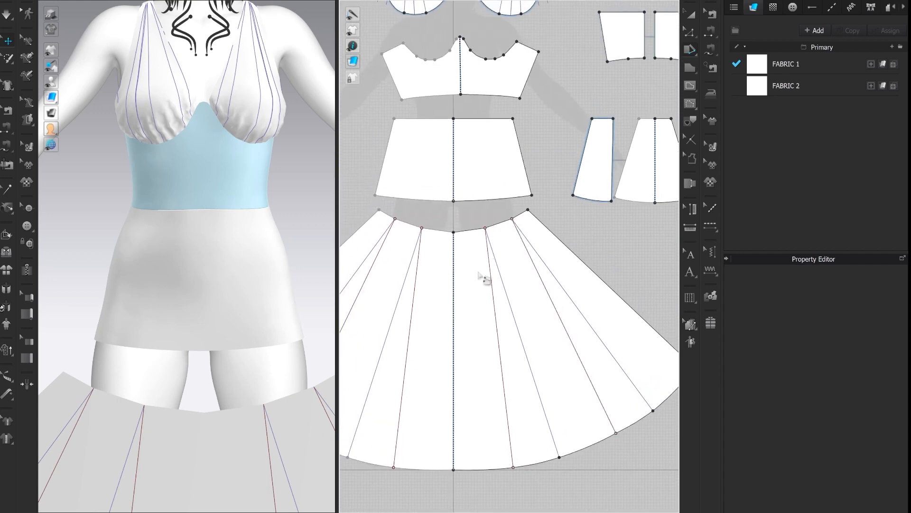
{"action": "key", "text": "m"}
{"action": "left_click", "coordinate": [527, 210]}
{"action": "left_click", "coordinate": [455, 233]}
{"action": "left_click", "coordinate": [531, 195]}
{"action": "left_click", "coordinate": [454, 200]}
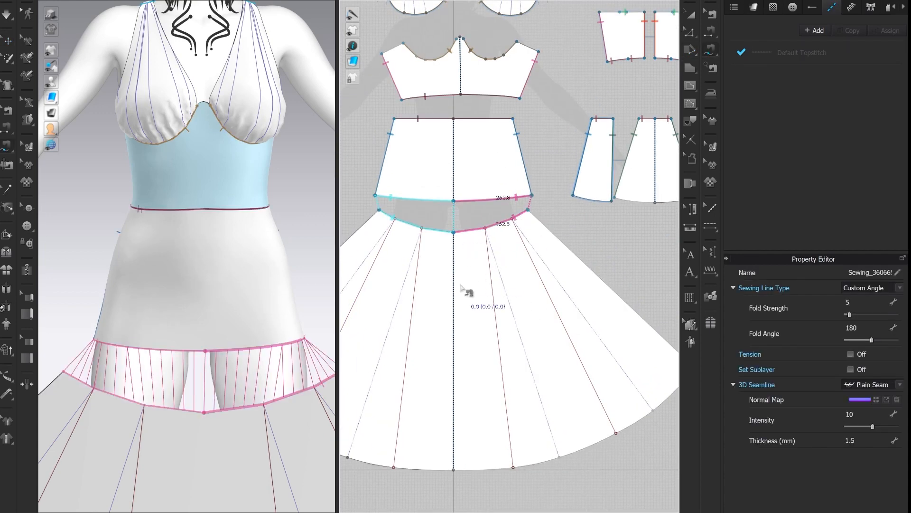
- Duplicate the flared lower skirt pattern and place the copy beside the back skirt panels
{"action": "scroll", "coordinate": [464, 291], "scroll_direction": "down", "scroll_amount": 5}
{"action": "key", "text": "a"}
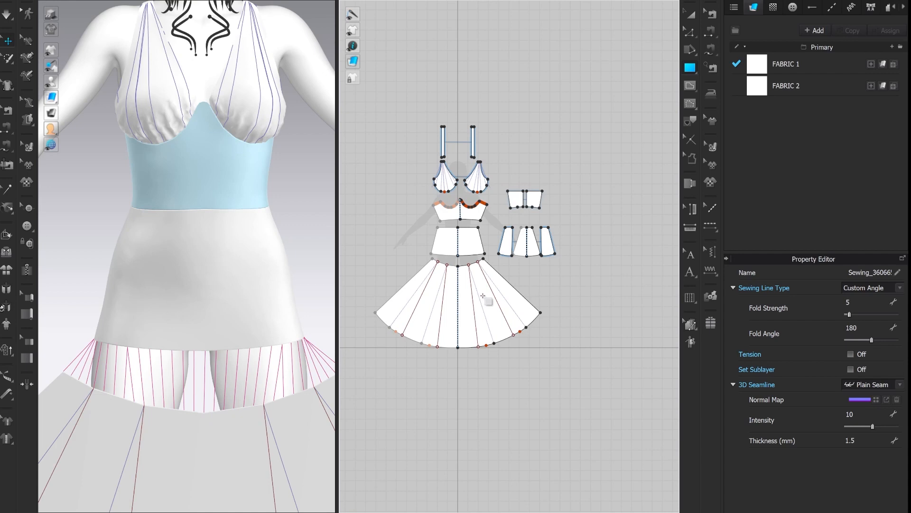
{"action": "left_click", "coordinate": [483, 296]}
{"action": "key", "text": "ctrl+c"}
{"action": "key", "text": "ctrl+v"}
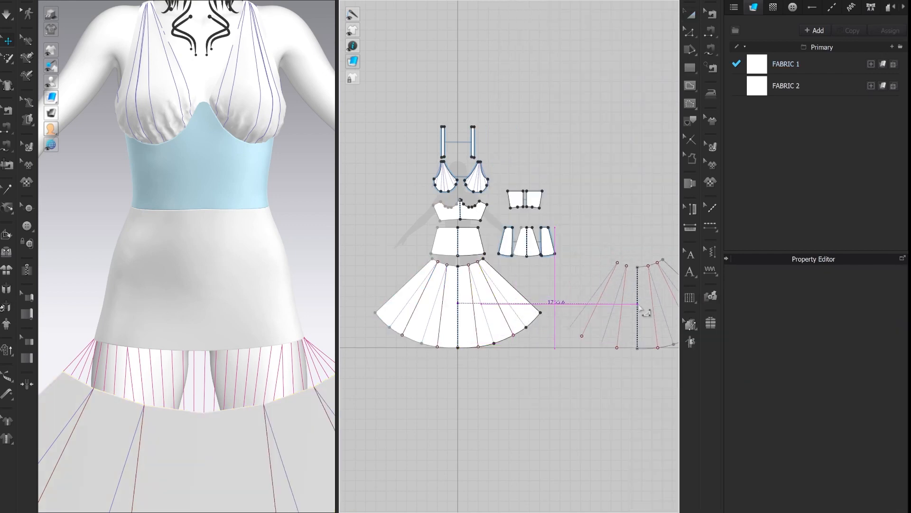
{"action": "left_click", "coordinate": [640, 308]}
- Rotate the copied lower skirt to face backward and position it behind the avatar below the back skirt
{"action": "scroll", "coordinate": [246, 363], "scroll_direction": "down", "scroll_amount": 5}
{"action": "right_click_drag", "start_coordinate": [246, 365], "coordinate": [112, 378]}
{"action": "scroll", "coordinate": [112, 351], "scroll_direction": "down", "scroll_amount": 4}
{"action": "left_click_drag", "start_coordinate": [77, 290], "coordinate": [283, 321]}
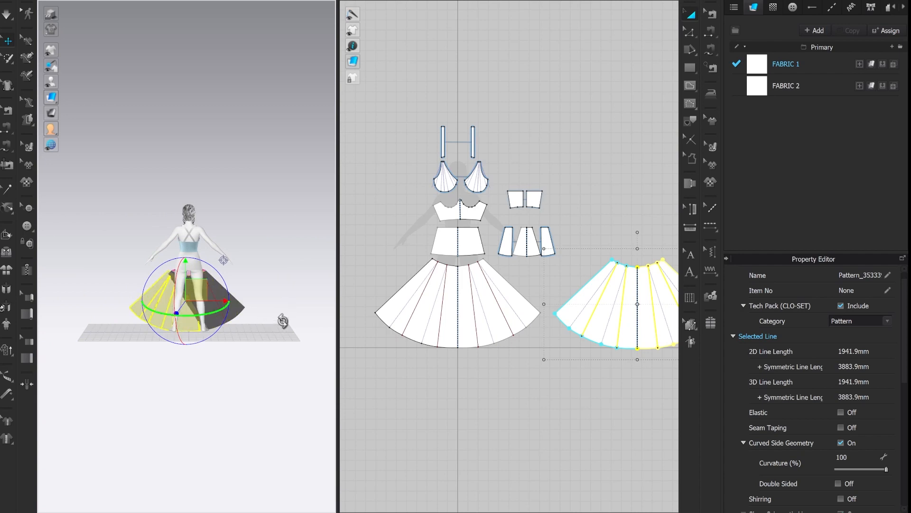
{"action": "left_click_drag", "start_coordinate": [177, 312], "coordinate": [173, 318]}
{"action": "left_click_drag", "start_coordinate": [198, 290], "coordinate": [200, 290]}
{"action": "scroll", "coordinate": [514, 339], "scroll_direction": "down", "scroll_amount": 3}
- Sew the side edges of the front and back lower skirt patterns together
{"action": "key", "text": "n"}
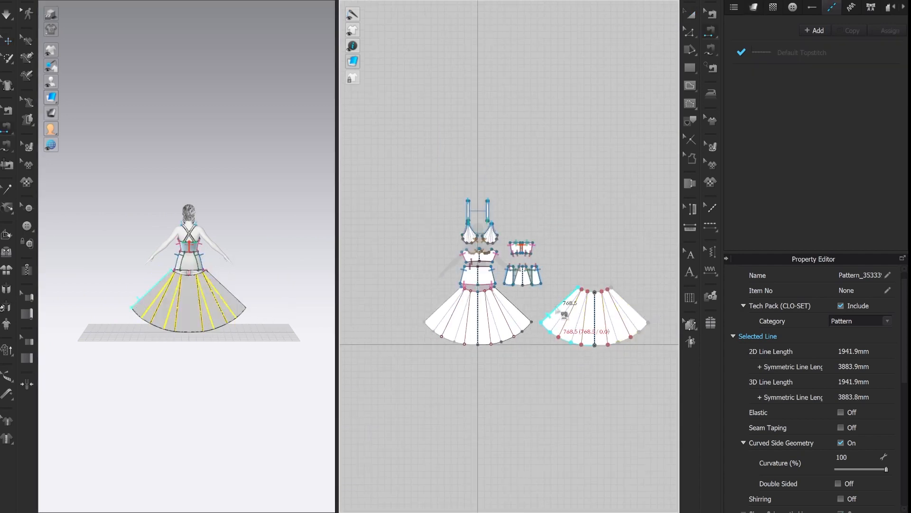
{"action": "left_click", "coordinate": [556, 309]}
{"action": "left_click", "coordinate": [519, 309]}
- Free-sew the back lower skirt's upper edge to the hems of the outer and middle back skirt panels
{"action": "scroll", "coordinate": [564, 310], "scroll_direction": "up", "scroll_amount": 3}
{"action": "key", "text": "m"}
{"action": "middle_click_drag", "start_coordinate": [580, 308], "coordinate": [428, 346]}
{"action": "scroll", "coordinate": [428, 346], "scroll_direction": "down", "scroll_amount": 1}
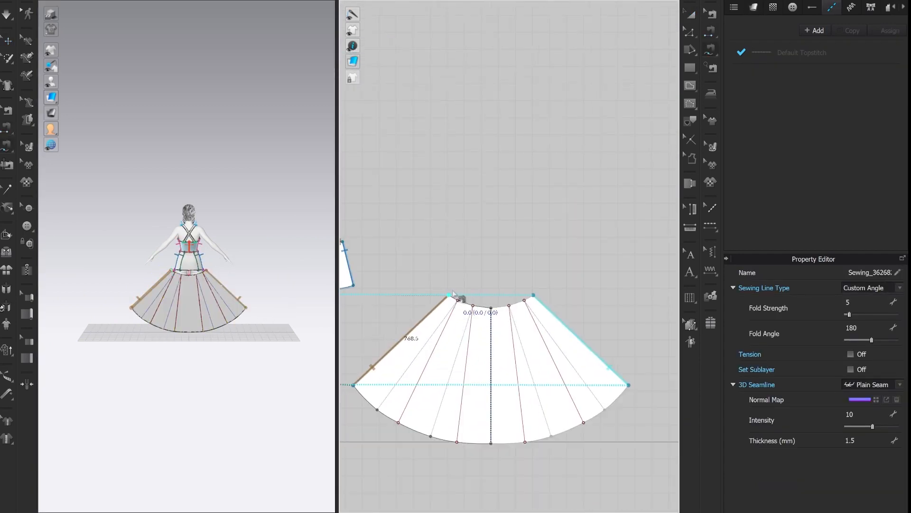
{"action": "left_click", "coordinate": [451, 291]}
{"action": "left_click", "coordinate": [492, 303]}
{"action": "scroll", "coordinate": [492, 302], "scroll_direction": "down", "scroll_amount": 4}
{"action": "scroll", "coordinate": [413, 299], "scroll_direction": "up", "scroll_amount": 5}
{"action": "scroll", "coordinate": [419, 313], "scroll_direction": "up", "scroll_amount": 3}
{"action": "left_click", "coordinate": [419, 313]}
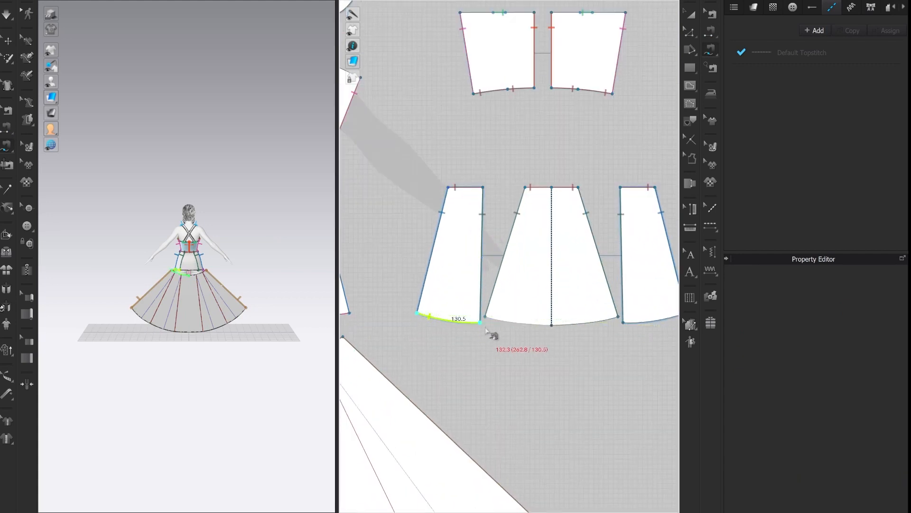
{"action": "left_click", "coordinate": [485, 317], "text": "shift"}
{"action": "left_click", "coordinate": [552, 326], "text": "shift"}
{"action": "scroll", "coordinate": [447, 357], "scroll_direction": "down", "scroll_amount": 5}
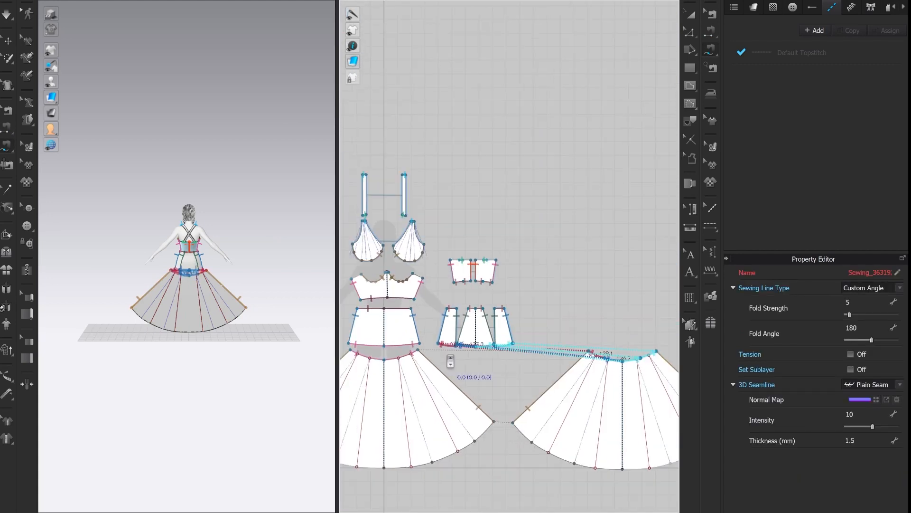
- Select the front and back lower skirt patterns and assign FABRIC 2 to them
{"action": "scroll", "coordinate": [447, 357], "scroll_direction": "down", "scroll_amount": 4}
{"action": "key", "text": "a"}
{"action": "left_click", "coordinate": [431, 392]}
{"action": "left_click", "coordinate": [502, 383], "text": "shift"}
{"action": "right_click", "coordinate": [765, 91]}
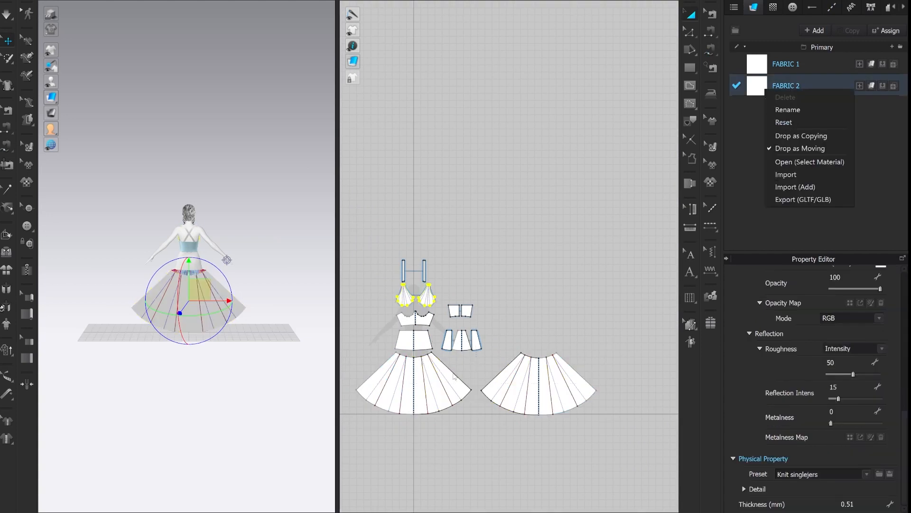
{"action": "left_click", "coordinate": [454, 377]}
{"action": "left_click", "coordinate": [499, 392], "text": "shift"}
{"action": "left_click", "coordinate": [882, 86]}
- Freeze the fitted front and back skirt panels, and simulate until the long lower skirt drapes on the avatar
{"action": "scroll", "coordinate": [234, 340], "scroll_direction": "up", "scroll_amount": 5}
{"action": "right_click_drag", "start_coordinate": [164, 346], "coordinate": [273, 355]}
{"action": "scroll", "coordinate": [408, 372], "scroll_direction": "up", "scroll_amount": 5}
{"action": "left_click", "coordinate": [439, 304]}
{"action": "left_click", "coordinate": [532, 306], "text": "shift"}
{"action": "left_click", "coordinate": [560, 304], "text": "shift"}
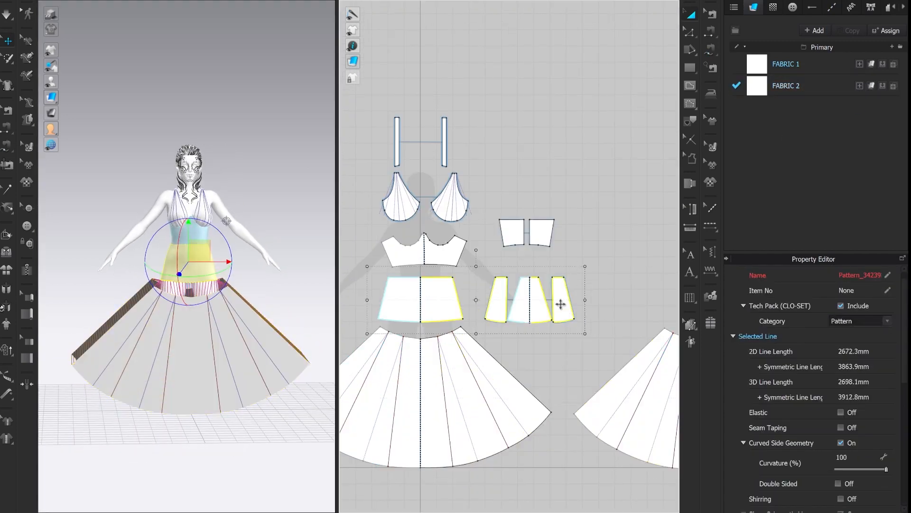
{"action": "right_click", "coordinate": [174, 269]}
{"action": "left_click", "coordinate": [215, 65]}
{"action": "key", "text": "space"}
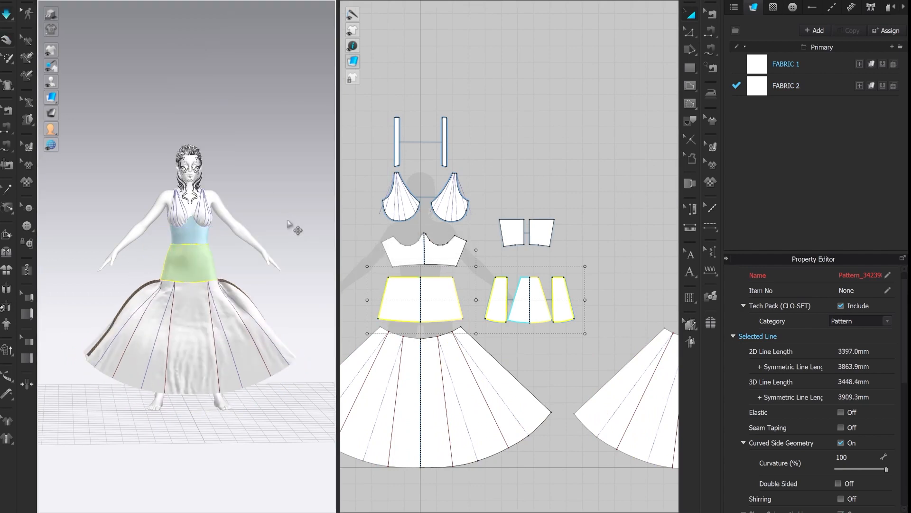
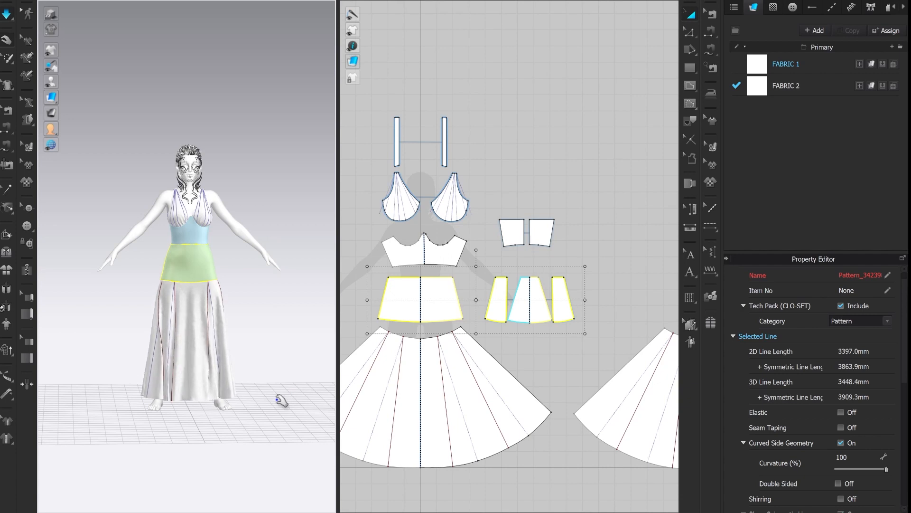
{"action": "key", "text": "space"}
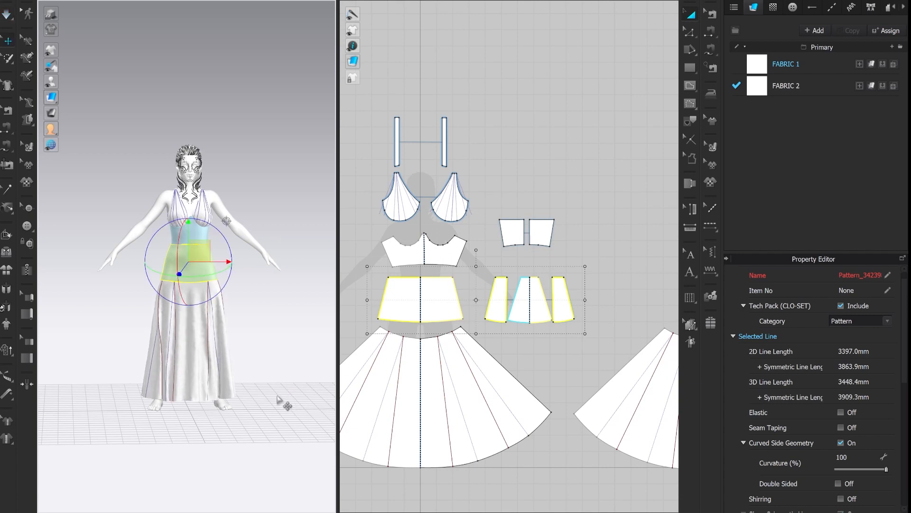
- Shorten the fitted front and back skirt panels from their hems and simulate the gown so the lower skirt resettles
{"action": "scroll", "coordinate": [280, 401], "scroll_direction": "up", "scroll_amount": 3}
{"action": "right_click_drag", "start_coordinate": [270, 389], "coordinate": [269, 386]}
{"action": "key", "text": "space"}
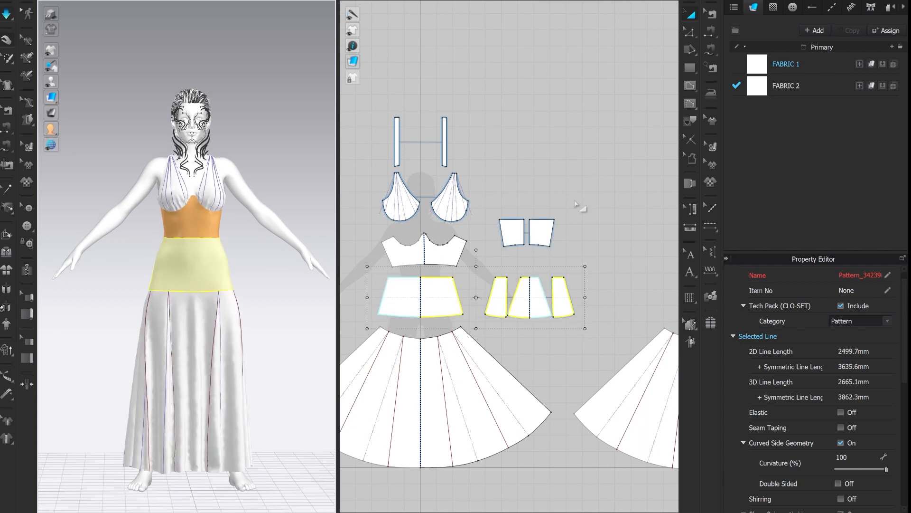
{"action": "key", "text": "space"}
{"action": "left_click_drag", "start_coordinate": [476, 328], "coordinate": [477, 324]}
{"action": "right_click", "coordinate": [477, 324]}
{"action": "left_click", "coordinate": [419, 266]}
{"action": "type", "text": "220"}
{"action": "left_click", "coordinate": [371, 296]}
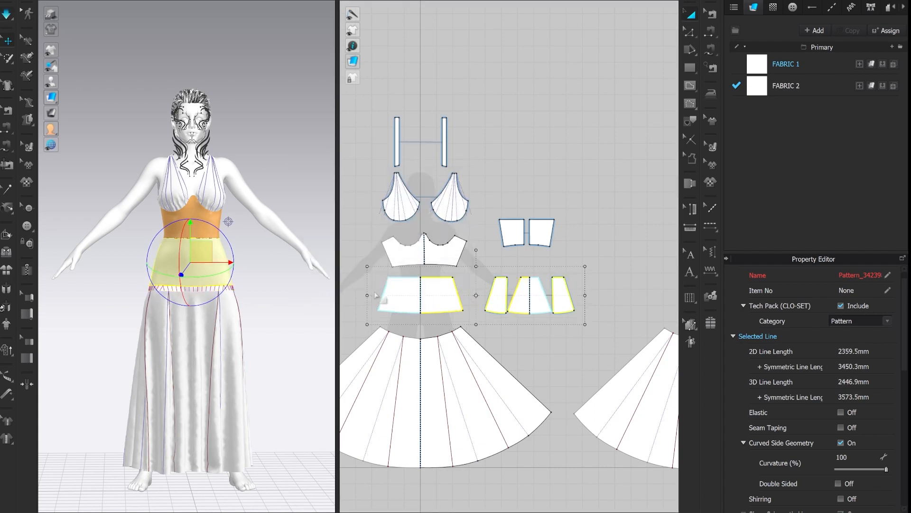
{"action": "key", "text": "space"}
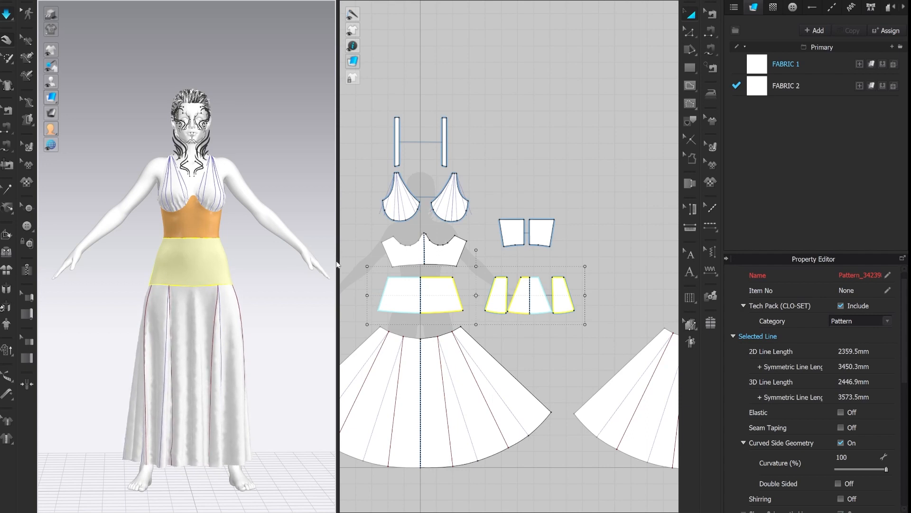
{"action": "key", "text": "space"}
- Offset the front corset pattern's curved upper edge as one internal line at 8 mm, with Extend off
{"action": "scroll", "coordinate": [428, 281], "scroll_direction": "up", "scroll_amount": 2}
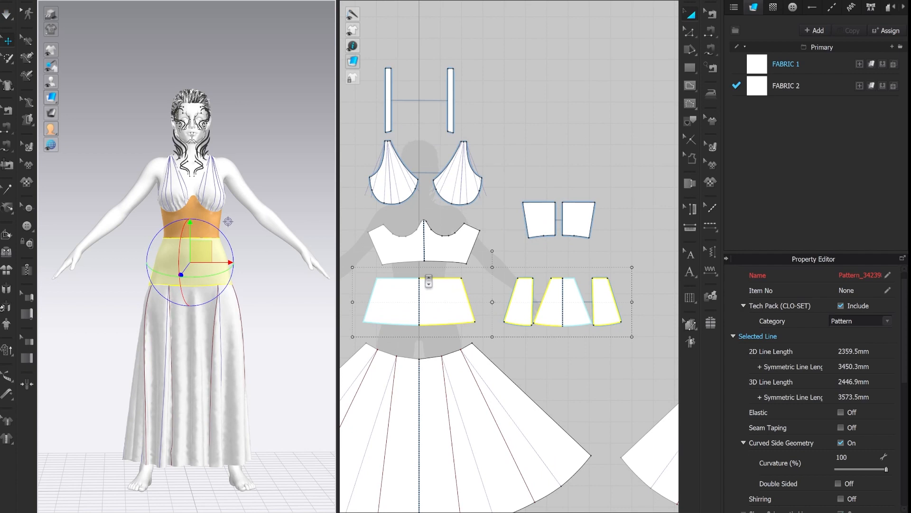
{"action": "right_click_drag", "start_coordinate": [430, 276], "coordinate": [456, 310]}
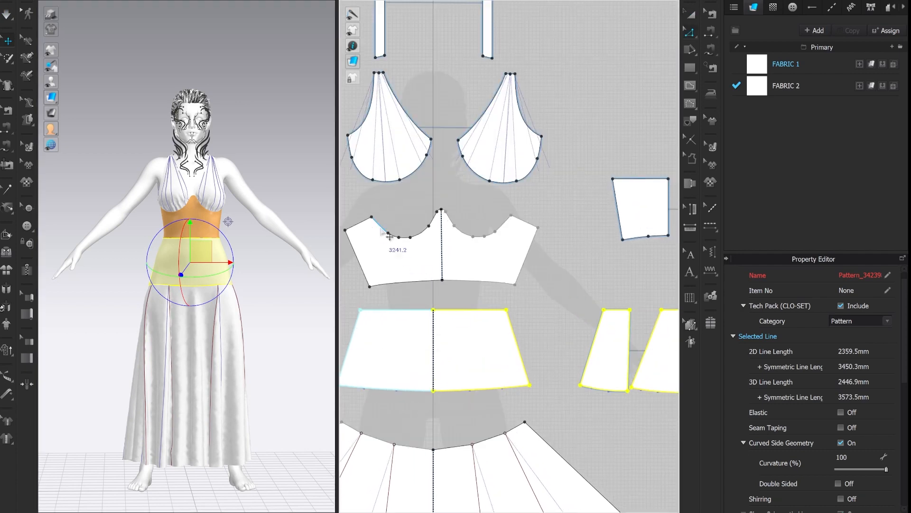
{"action": "left_click", "coordinate": [384, 229]}
{"action": "scroll", "coordinate": [384, 228], "scroll_direction": "up", "scroll_amount": 3}
{"action": "left_click", "coordinate": [420, 243], "text": "shift"}
{"action": "left_click", "coordinate": [449, 234], "text": "shift"}
{"action": "left_click", "coordinate": [477, 203], "text": "shift"}
{"action": "scroll", "coordinate": [484, 196], "scroll_direction": "up", "scroll_amount": 4}
{"action": "left_click", "coordinate": [483, 196], "text": "shift"}
{"action": "right_click", "coordinate": [482, 195]}
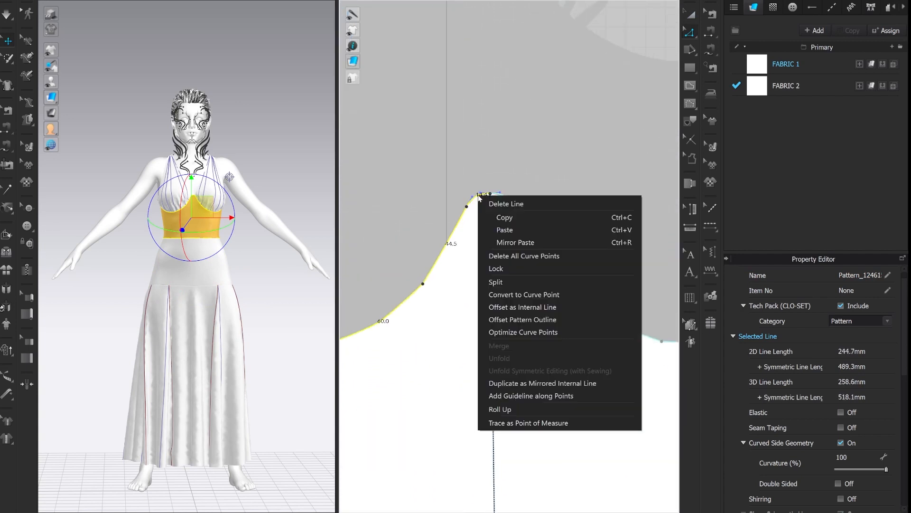
{"action": "left_click", "coordinate": [517, 307]}
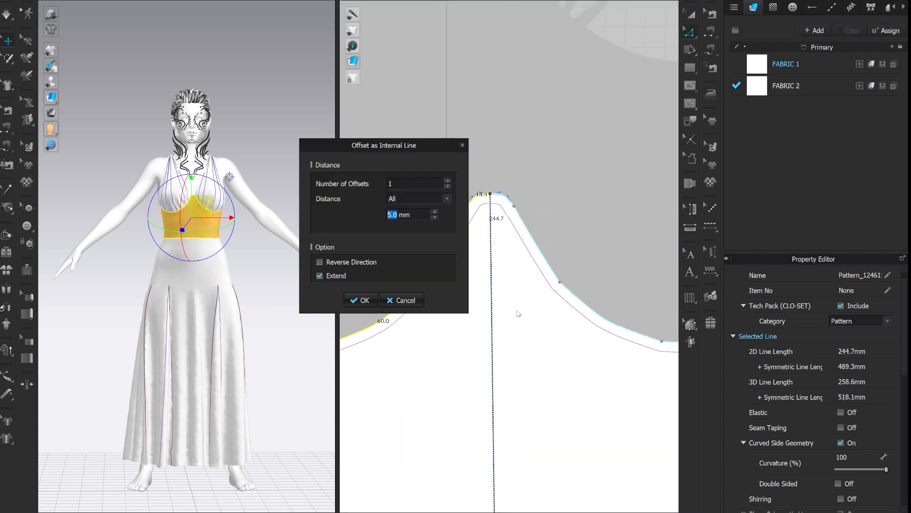
{"action": "type", "text": "8"}
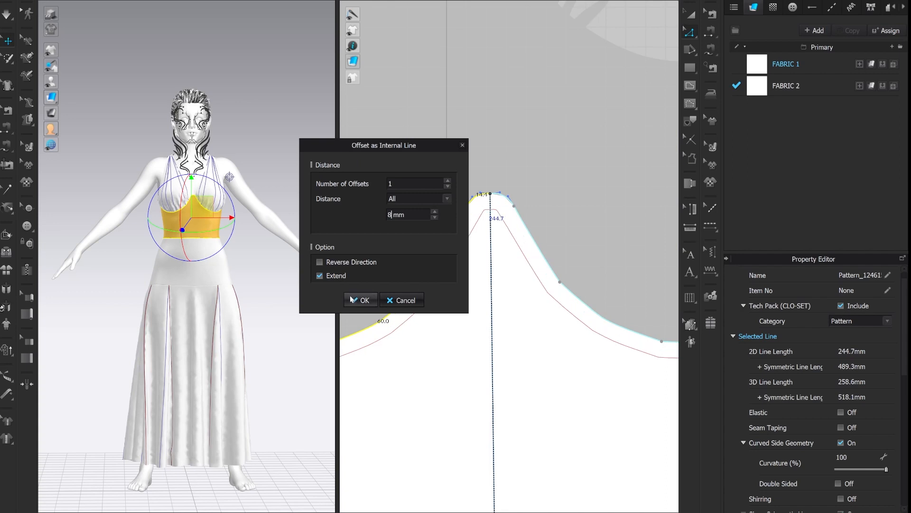
{"action": "left_click", "coordinate": [319, 275]}
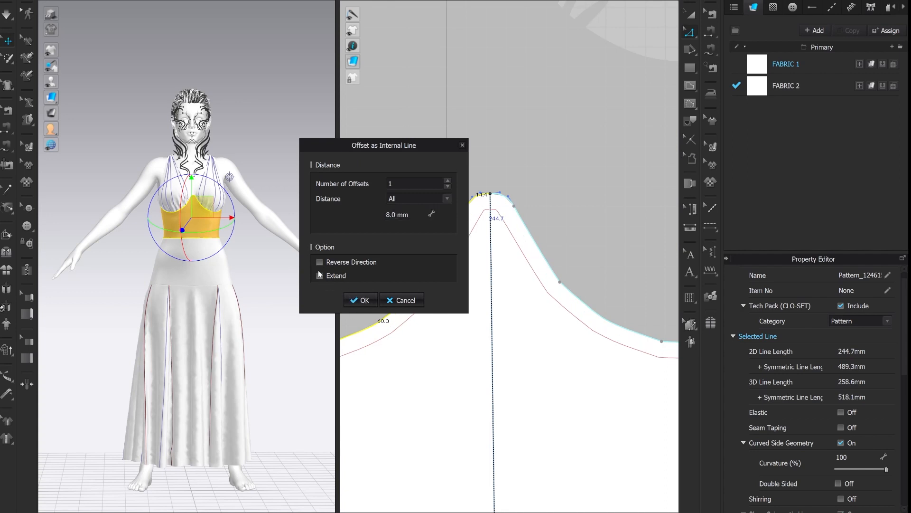
{"action": "left_click", "coordinate": [361, 300]}
- Clone the front corset pattern and place the copy just above the original
{"action": "scroll", "coordinate": [436, 374], "scroll_direction": "down", "scroll_amount": 3}
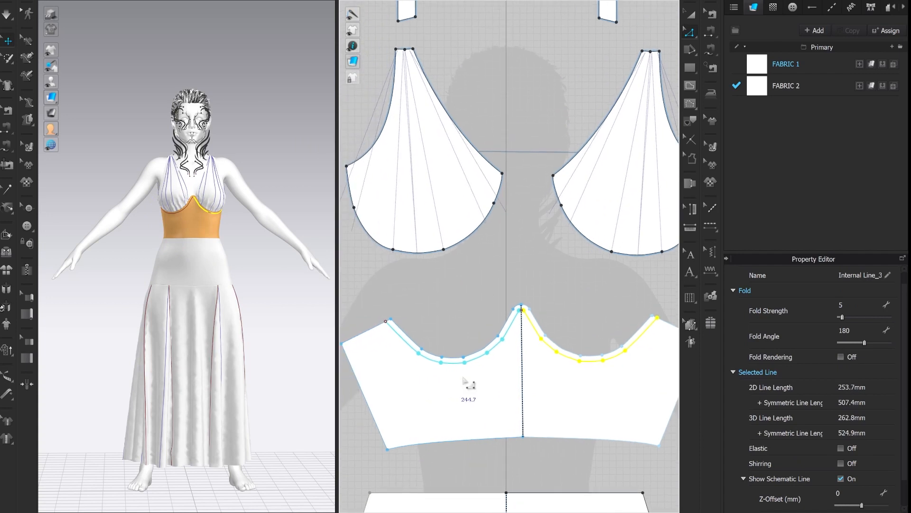
{"action": "left_click", "coordinate": [503, 398]}
{"action": "right_click", "coordinate": [473, 379]}
{"action": "left_click", "coordinate": [503, 206]}
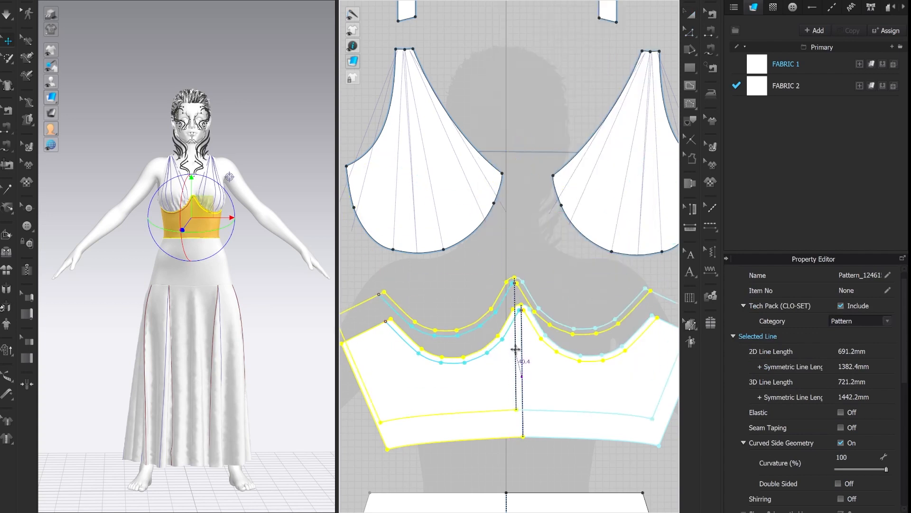
{"action": "left_click", "coordinate": [519, 338]}
- Cut the cloned corset along its offset line and delete the lower part, keeping only the narrow underbust band
{"action": "left_click", "coordinate": [497, 308]}
{"action": "left_click", "coordinate": [495, 307]}
{"action": "right_click", "coordinate": [550, 307]}
{"action": "left_click", "coordinate": [566, 169]}
{"action": "key", "text": "Delete"}
- Free-sew the underbust band's lower edge to the front corset's offset internal line with a Turned seam
{"action": "key", "text": "m"}
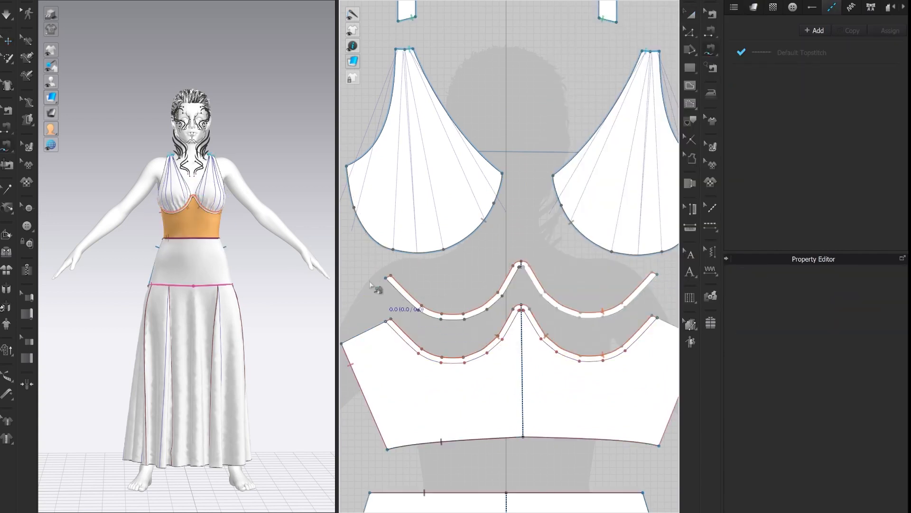
{"action": "left_click", "coordinate": [388, 281]}
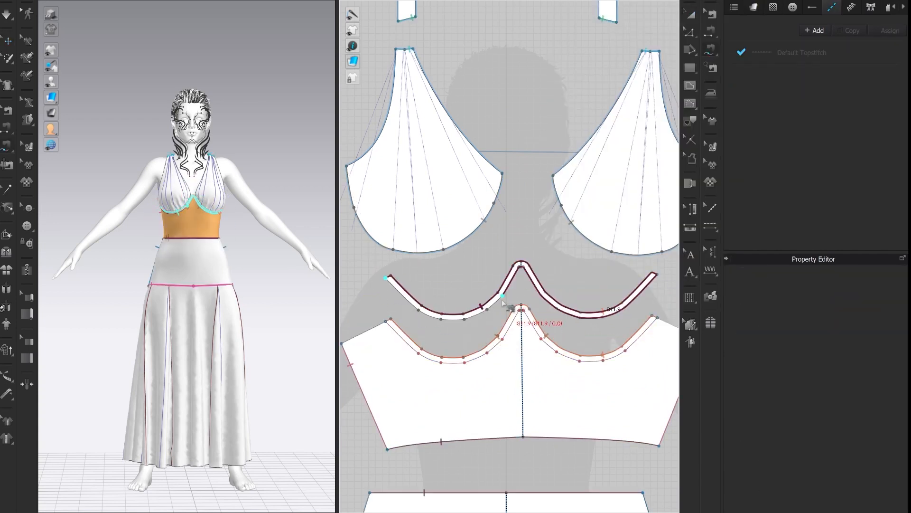
{"action": "left_click", "coordinate": [657, 274]}
{"action": "left_click", "coordinate": [387, 323]}
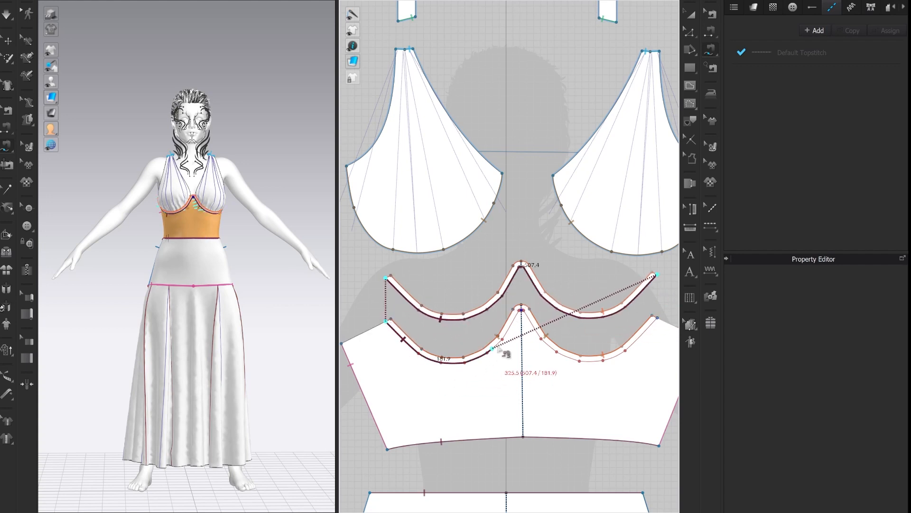
{"action": "left_click", "coordinate": [521, 310]}
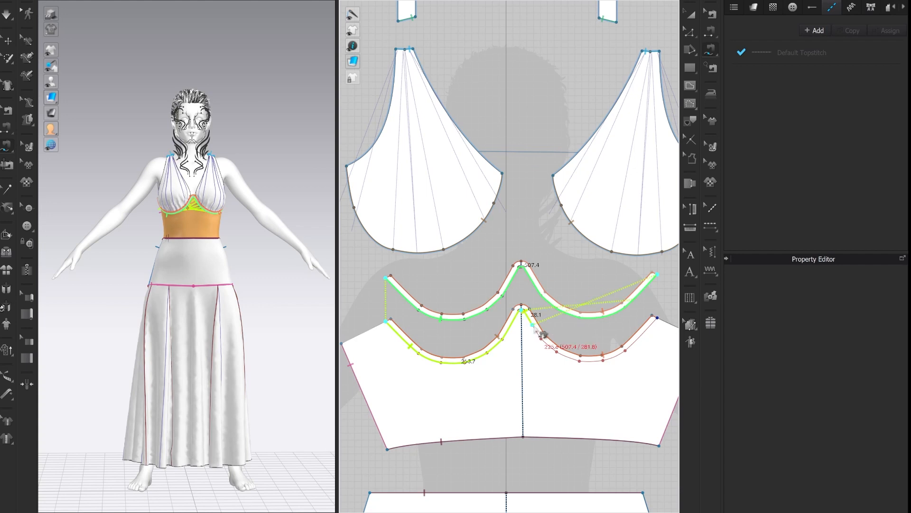
{"action": "left_click", "coordinate": [657, 317]}
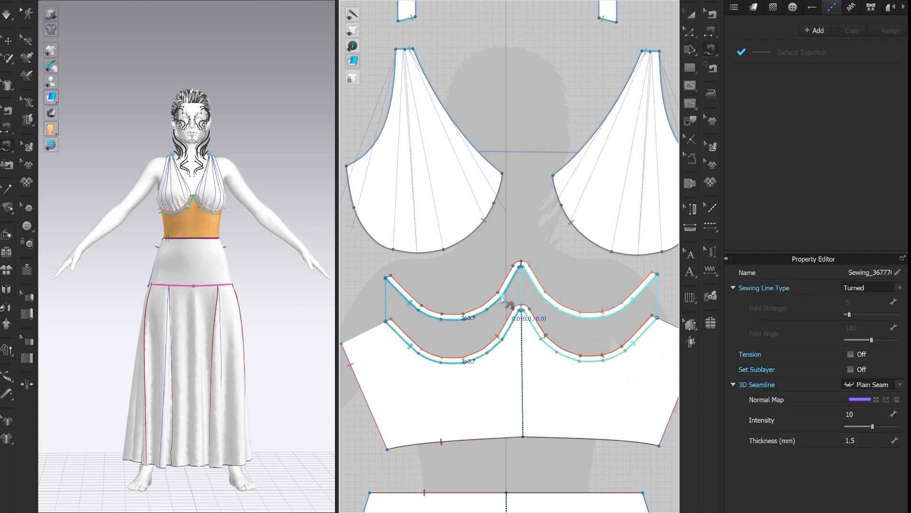
- Set the underbust band's additional rendering thickness to 1 mm and simulate the garment
{"action": "key", "text": "a"}
{"action": "left_click", "coordinate": [527, 269]}
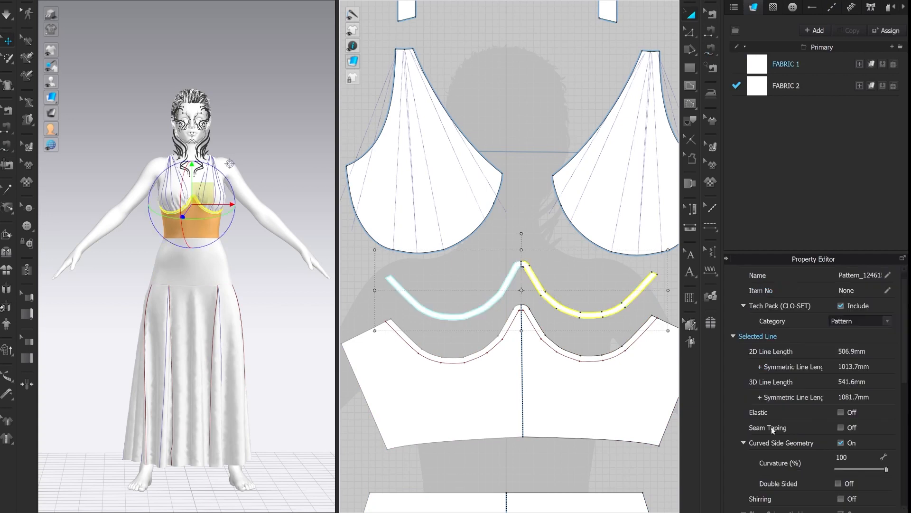
{"action": "scroll", "coordinate": [846, 430], "scroll_direction": "down", "scroll_amount": 5}
{"action": "left_click", "coordinate": [854, 473]}
{"action": "type", "text": "1"}
{"action": "key", "text": "Return"}
{"action": "scroll", "coordinate": [226, 246], "scroll_direction": "up", "scroll_amount": 5}
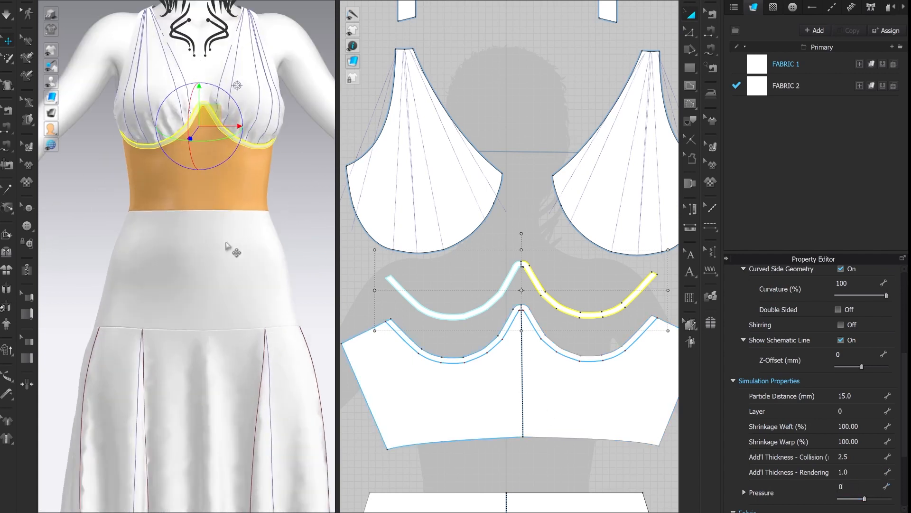
{"action": "middle_click_drag", "start_coordinate": [219, 242], "coordinate": [197, 284]}
{"action": "key", "text": "space"}
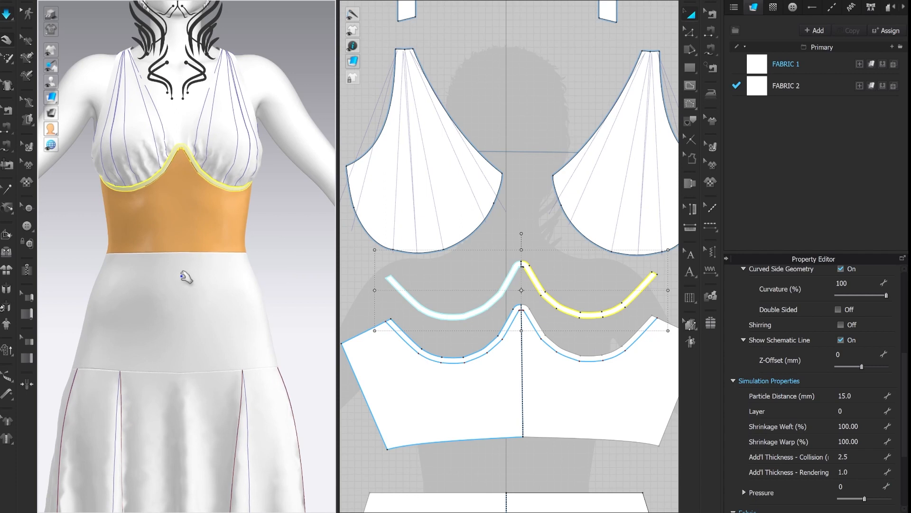
{"action": "key", "text": "space"}
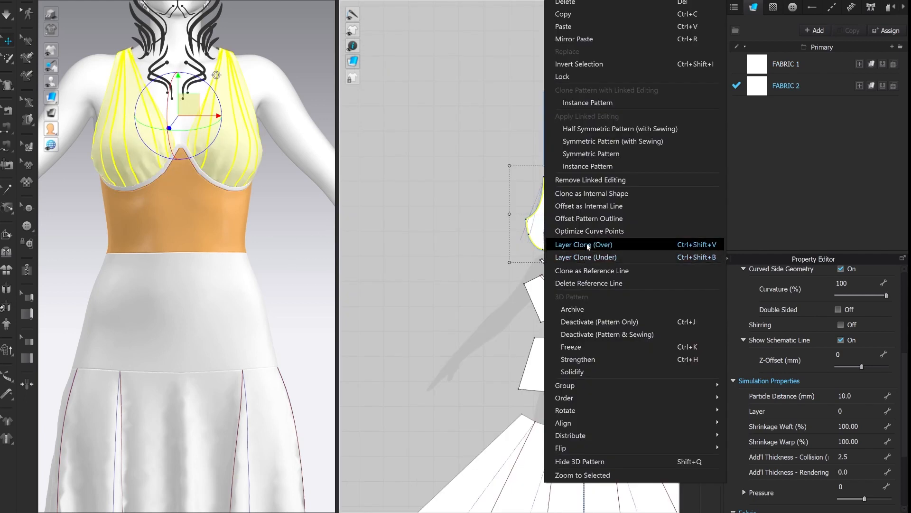
- Layer-clone both cups over the originals, place the copies beside them, and remove their automatic outline seams
{"action": "left_click", "coordinate": [577, 240]}
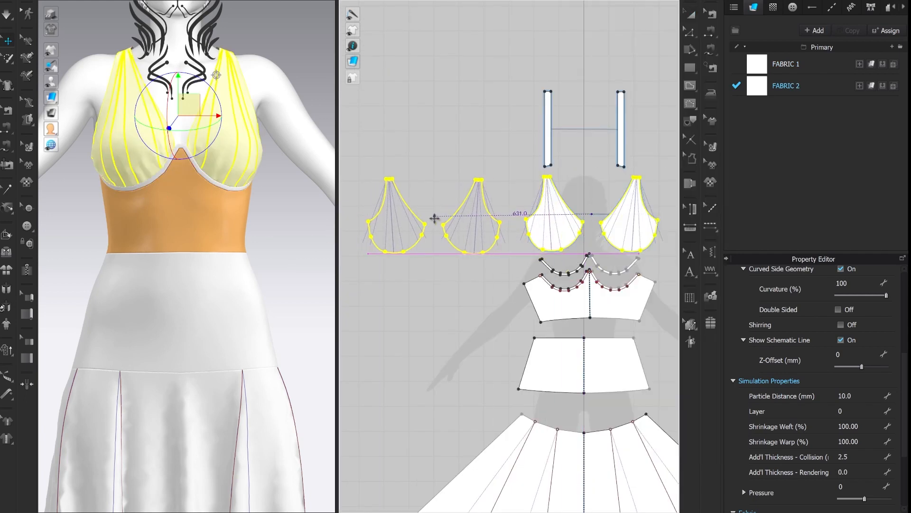
{"action": "left_click", "coordinate": [434, 218]}
{"action": "key", "text": "b"}
{"action": "left_click", "coordinate": [466, 207]}
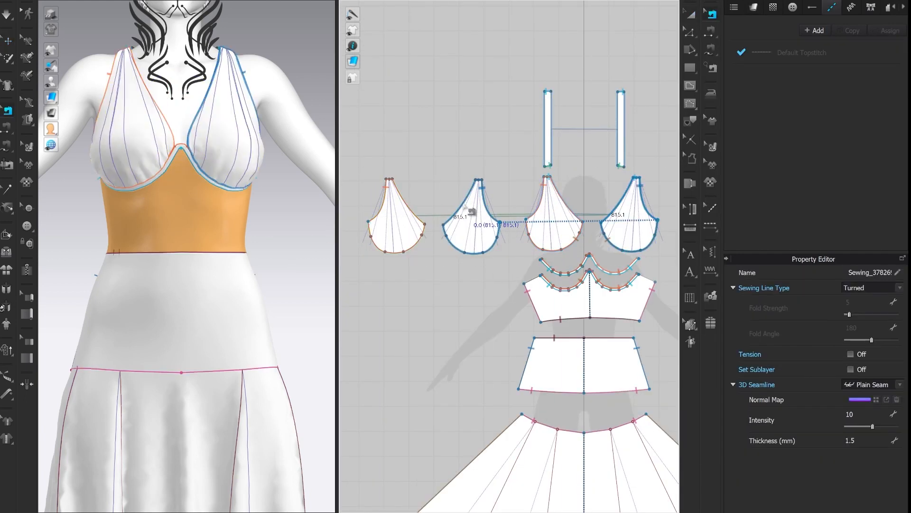
{"action": "left_click", "coordinate": [417, 218]}
- Free-sew the lower curved edges of the two cloned cups to the matching edges of the original cups
{"action": "key", "text": "m"}
{"action": "left_click", "coordinate": [443, 225]}
{"action": "left_click", "coordinate": [499, 222]}
{"action": "left_click", "coordinate": [602, 223]}
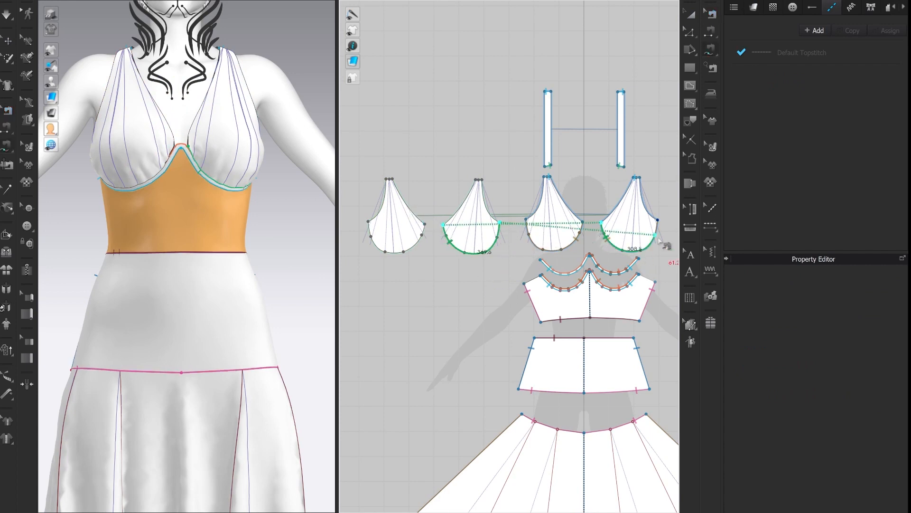
{"action": "left_click", "coordinate": [658, 237]}
{"action": "left_click", "coordinate": [583, 222]}
{"action": "left_click", "coordinate": [527, 220]}
{"action": "left_click", "coordinate": [424, 222]}
{"action": "left_click", "coordinate": [368, 221]}
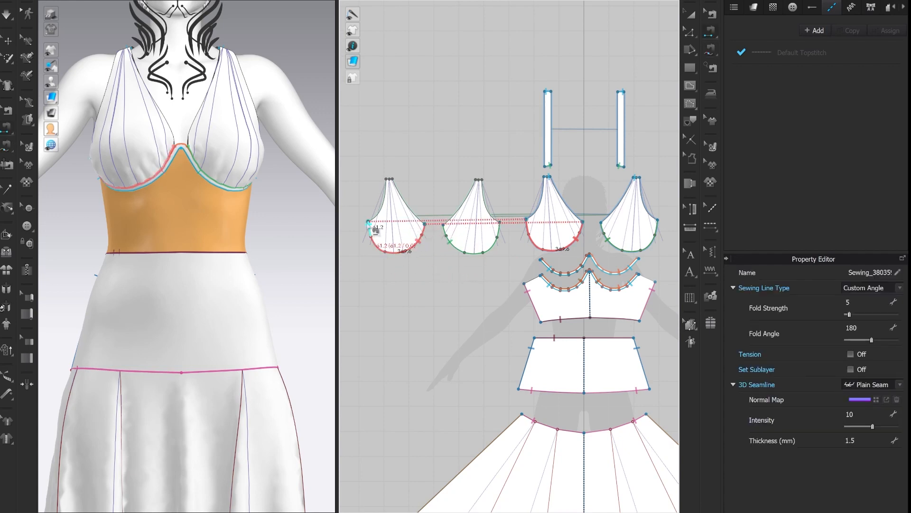
- Segment-sew the neckline and armhole edges of both cloned cups to the same edges of the originals
{"action": "left_click", "coordinate": [382, 210]}
{"action": "left_click", "coordinate": [538, 208]}
{"action": "left_click", "coordinate": [491, 212]}
{"action": "left_click", "coordinate": [650, 213]}
{"action": "left_click", "coordinate": [610, 212]}
{"action": "left_click", "coordinate": [454, 224]}
{"action": "left_click", "coordinate": [573, 210]}
{"action": "left_click", "coordinate": [414, 215]}
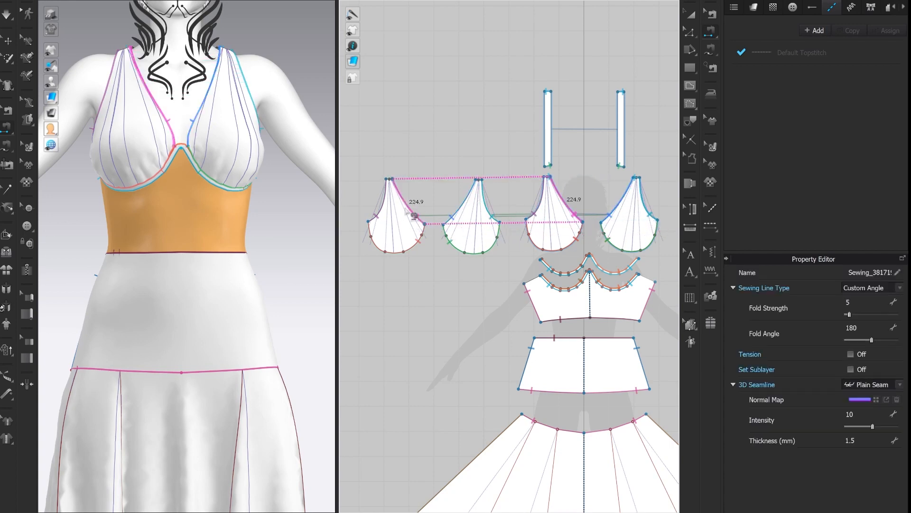
- Set the seams along both cups' lower curves to Turned and simulate the garment
{"action": "left_click", "coordinate": [496, 223]}
{"action": "key", "text": "b"}
{"action": "left_click", "coordinate": [410, 251]}
{"action": "left_click", "coordinate": [461, 251]}
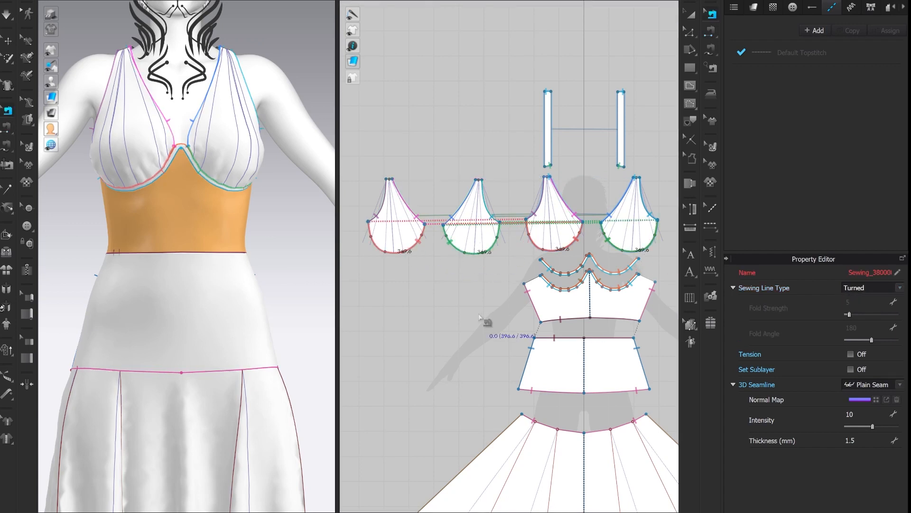
{"action": "key", "text": "a"}
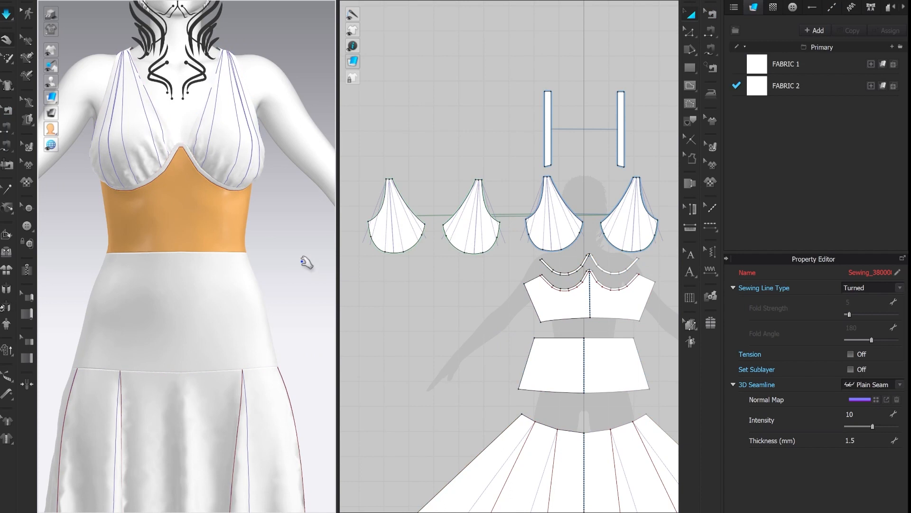
- Free-sew the short top edges of the cloned cups to those of the originals and set both seams to Turned
{"action": "key", "text": "b"}
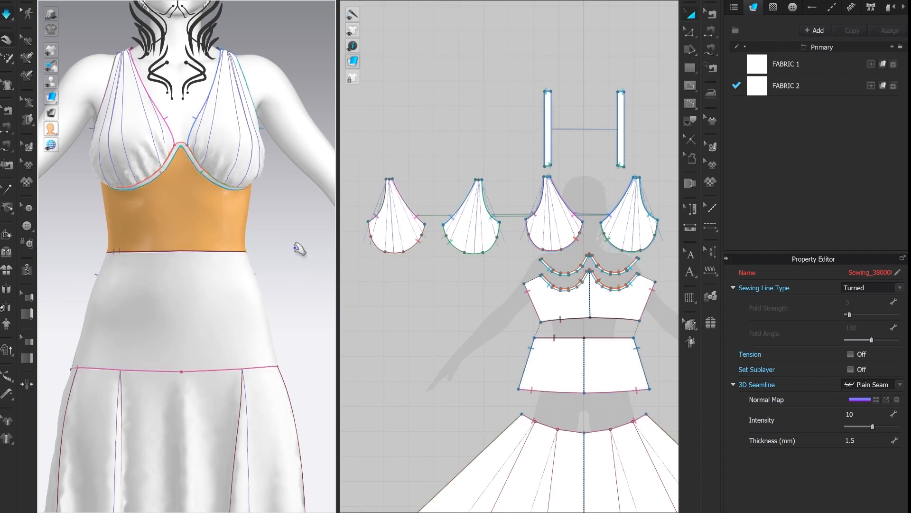
{"action": "scroll", "coordinate": [482, 183], "scroll_direction": "up", "scroll_amount": 3}
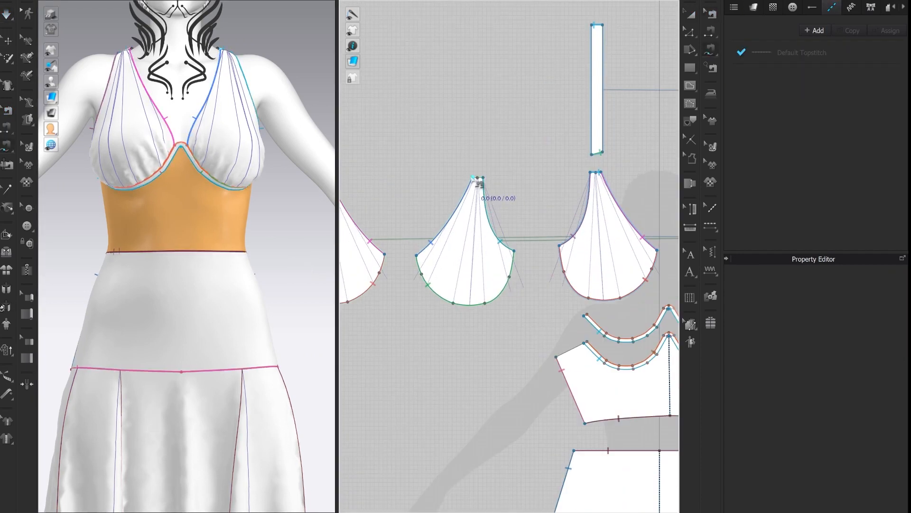
{"action": "scroll", "coordinate": [480, 177], "scroll_direction": "down", "scroll_amount": 3}
{"action": "left_click", "coordinate": [481, 177]}
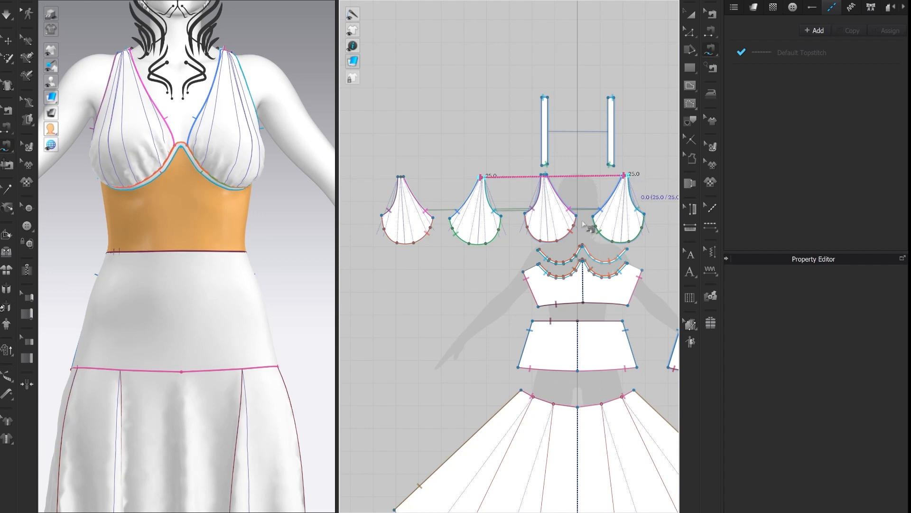
{"action": "key", "text": "Return"}
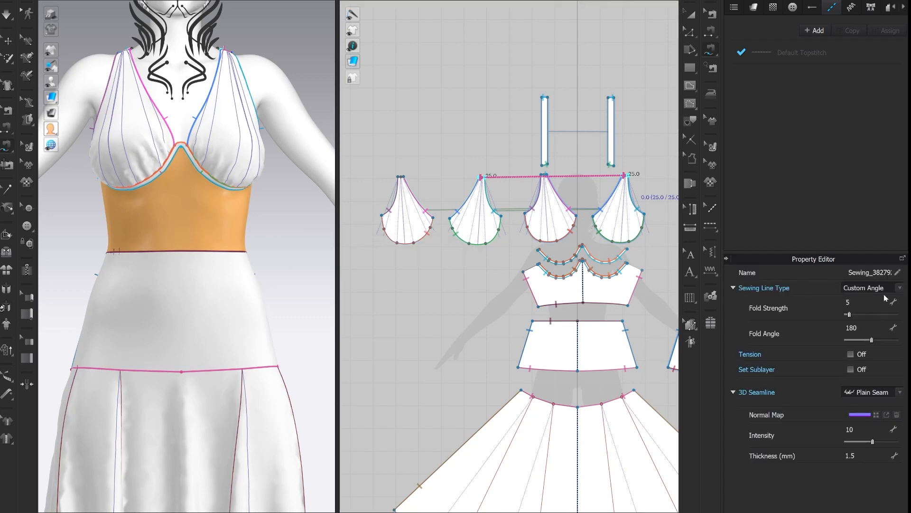
{"action": "left_click", "coordinate": [901, 290]}
{"action": "left_click", "coordinate": [864, 298]}
{"action": "left_click", "coordinate": [401, 176]}
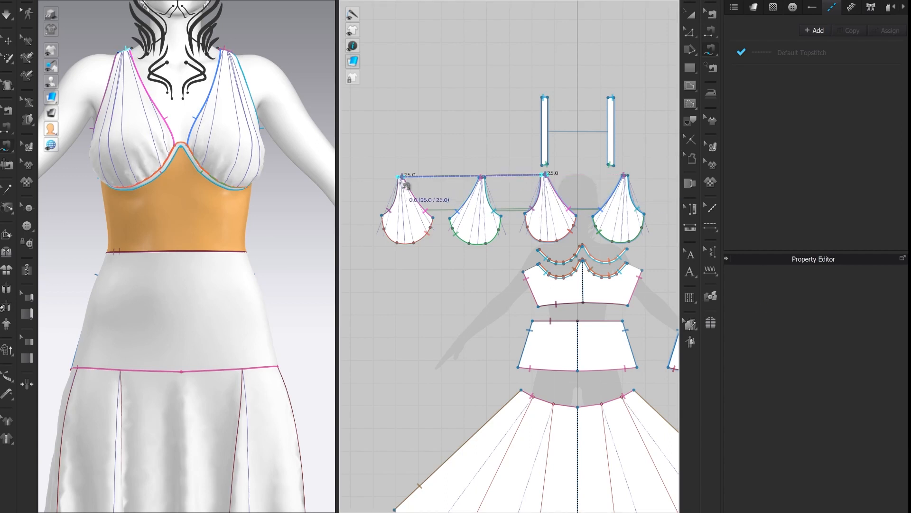
{"action": "left_click", "coordinate": [901, 289]}
{"action": "left_click", "coordinate": [861, 299]}
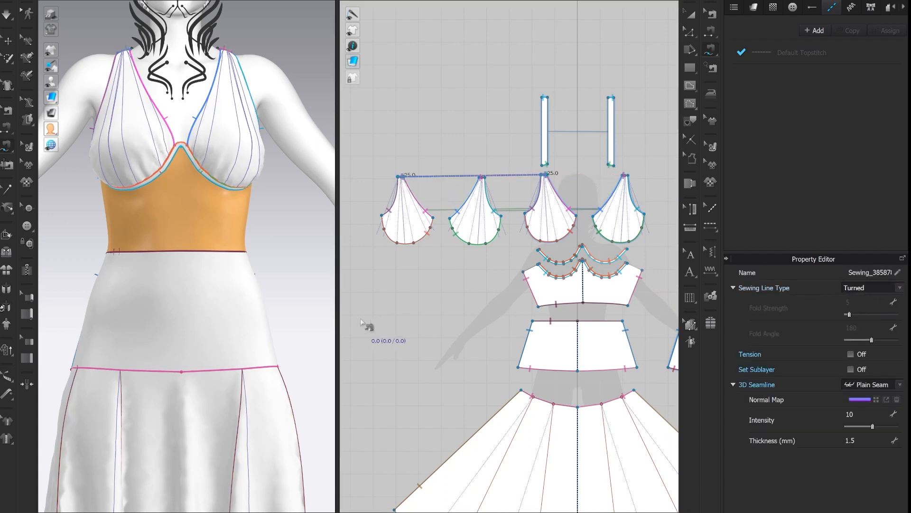
- Simulate the double-layer cups and check the corset and crossed straps from behind
{"action": "key", "text": "a"}
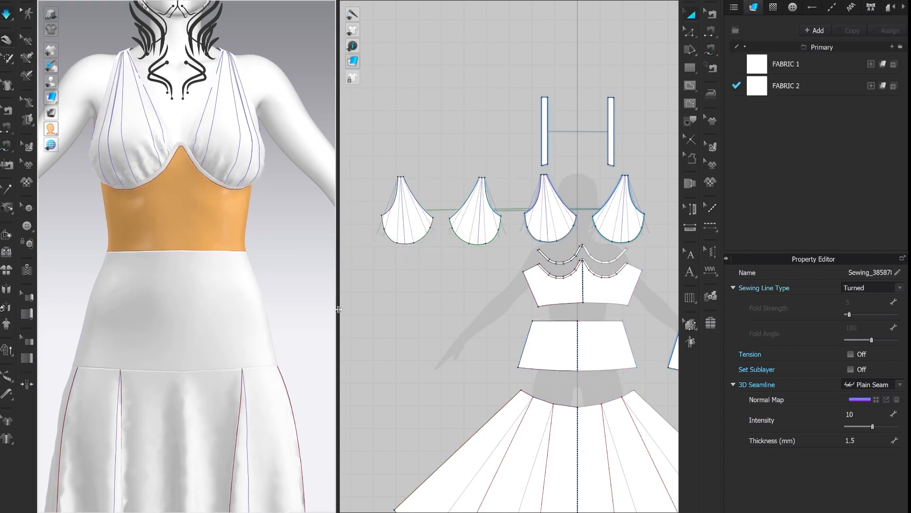
{"action": "key", "text": "b"}
{"action": "right_click_drag", "start_coordinate": [314, 301], "coordinate": [136, 322]}
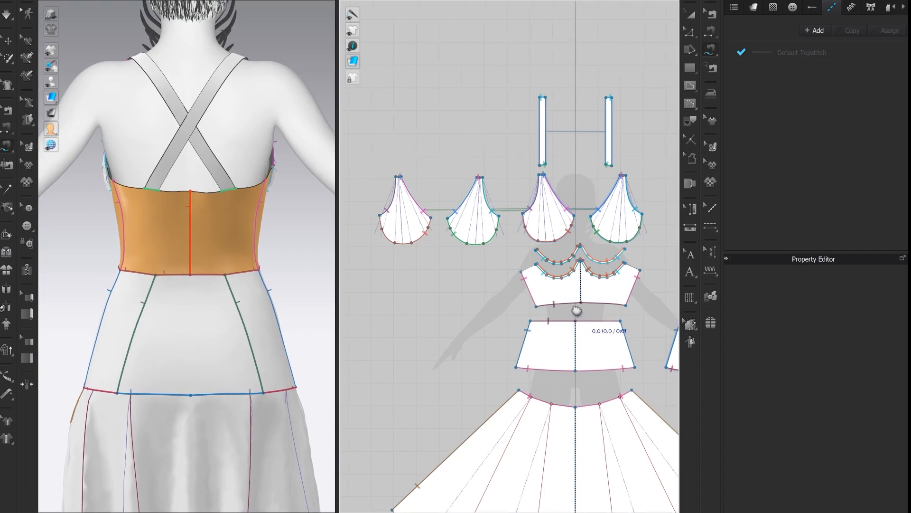
- Move the upper centre-back corners of both back corset panels slightly away from the centre to narrow their tops, and simulate
{"action": "right_click_drag", "start_coordinate": [593, 311], "coordinate": [395, 313]}
{"action": "scroll", "coordinate": [528, 256], "scroll_direction": "up", "scroll_amount": 4}
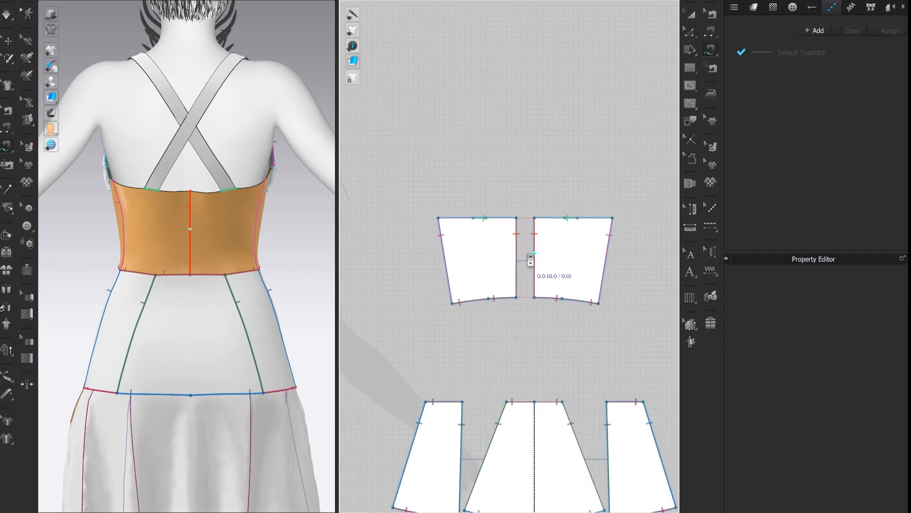
{"action": "key", "text": "a"}
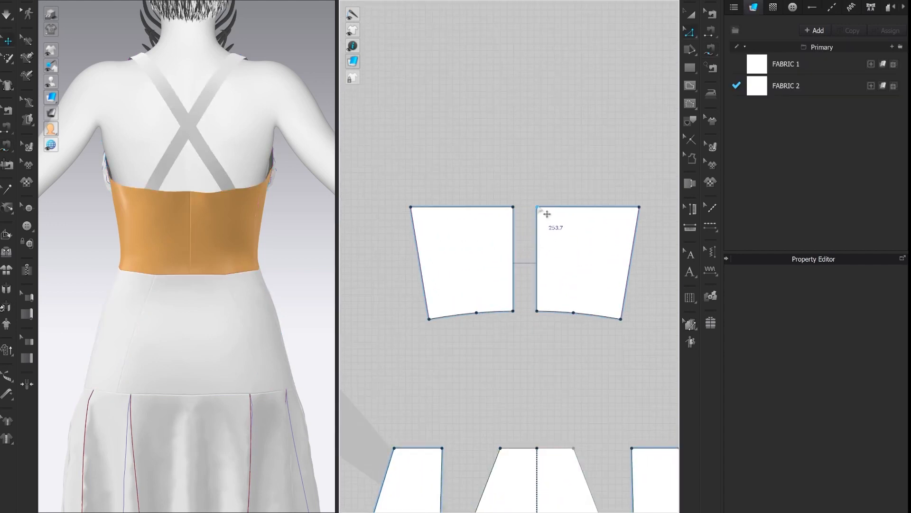
{"action": "left_click", "coordinate": [544, 209]}
{"action": "key", "text": "ctrl+z"}
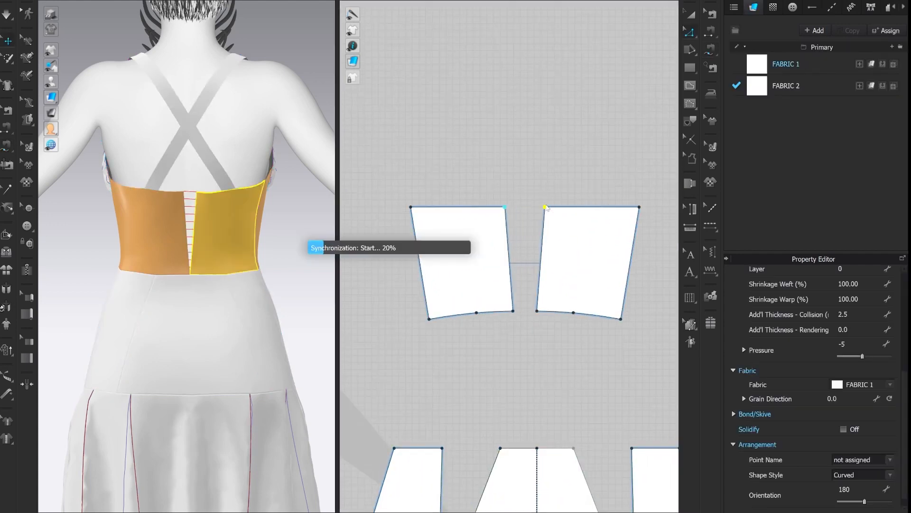
{"action": "left_click_drag", "start_coordinate": [537, 207], "coordinate": [543, 207]}
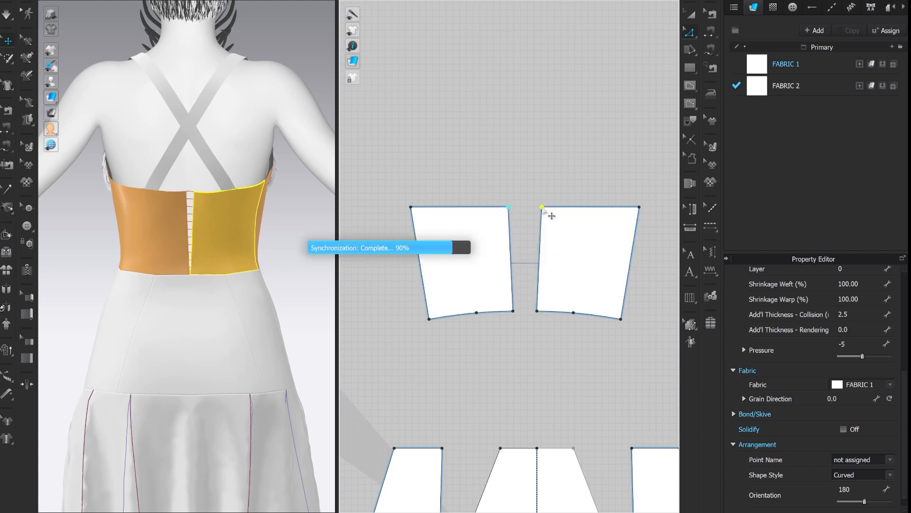
{"action": "key", "text": "space"}
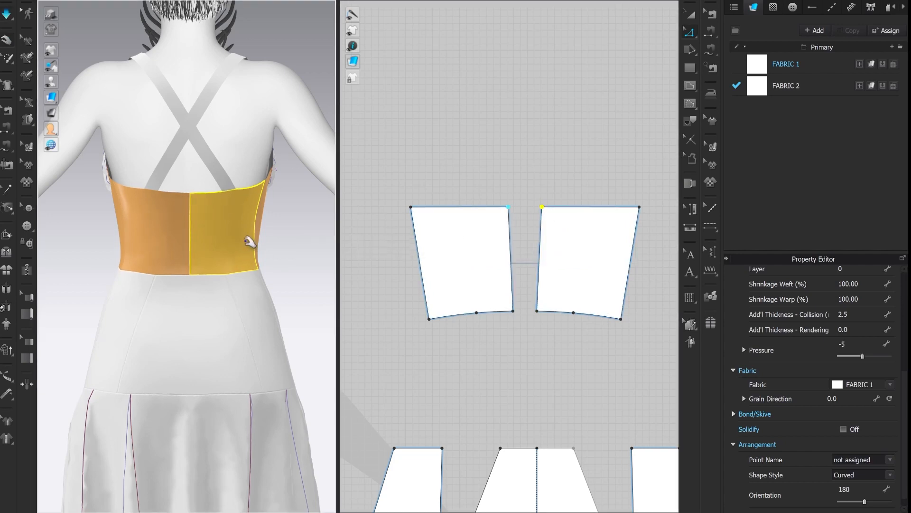
{"action": "right_click_drag", "start_coordinate": [173, 253], "coordinate": [299, 248]}
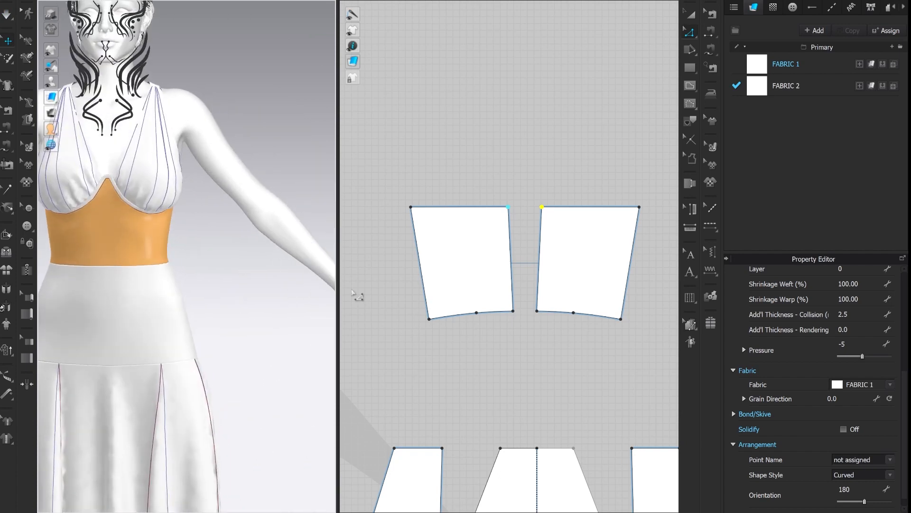
- Rename the copied top fabric as skirt and select the flared lower skirt panels
{"action": "scroll", "coordinate": [357, 295], "scroll_direction": "up", "scroll_amount": 2}
{"action": "scroll", "coordinate": [266, 299], "scroll_direction": "down", "scroll_amount": 8}
{"action": "middle_click_drag", "start_coordinate": [275, 245], "coordinate": [274, 247]}
{"action": "scroll", "coordinate": [529, 369], "scroll_direction": "down", "scroll_amount": 7}
{"action": "middle_click_drag", "start_coordinate": [540, 449], "coordinate": [568, 349]}
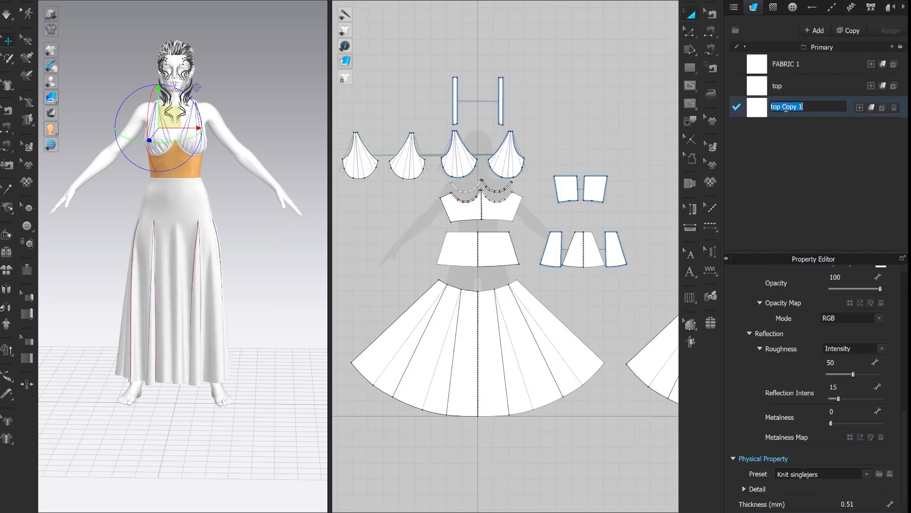
{"action": "type", "text": "sk"}
{"action": "key", "text": "Return"}
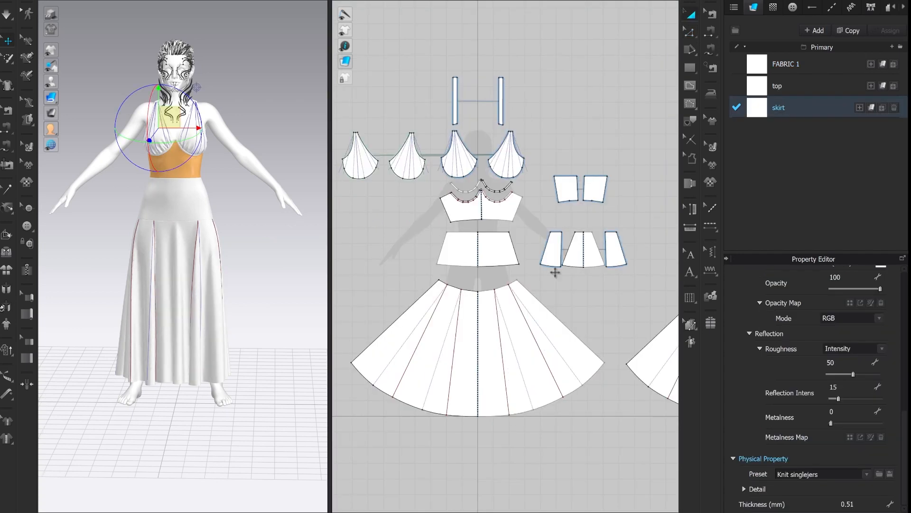
{"action": "left_click", "coordinate": [533, 291]}
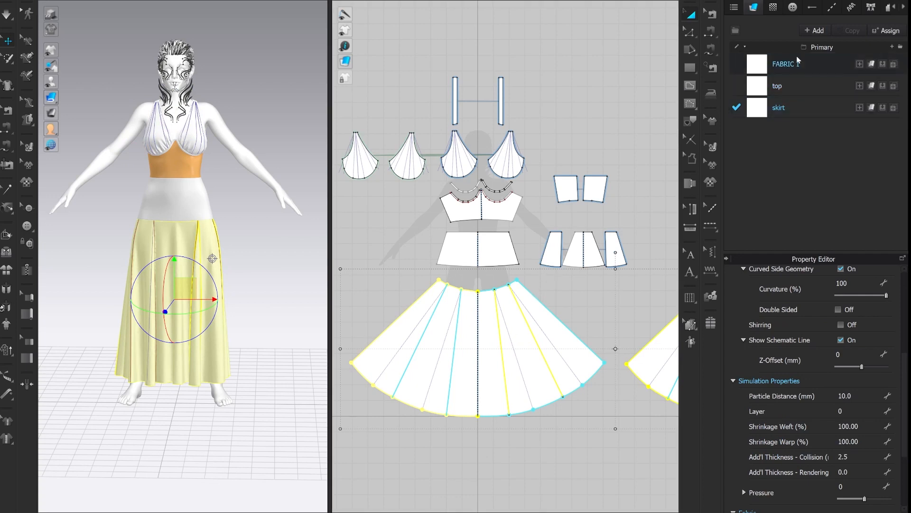
{"action": "left_click", "coordinate": [814, 30]}
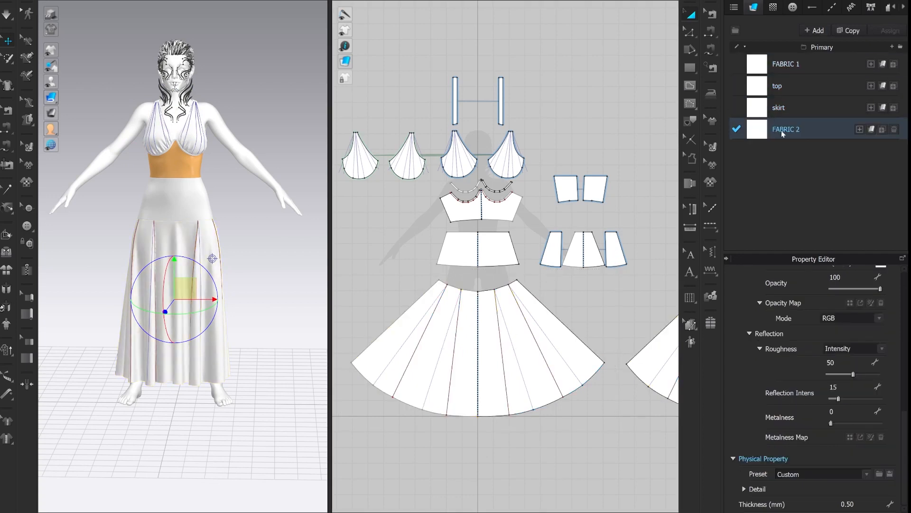
{"action": "double_click", "coordinate": [781, 130]}
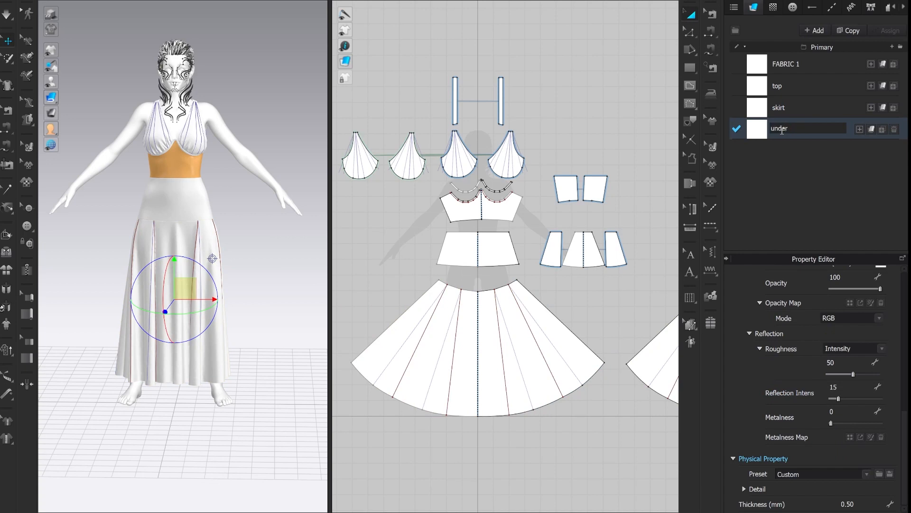
{"action": "left_click", "coordinate": [893, 130]}
- Duplicate FABRIC 1 and name the copy underbra
{"action": "left_click", "coordinate": [786, 66]}
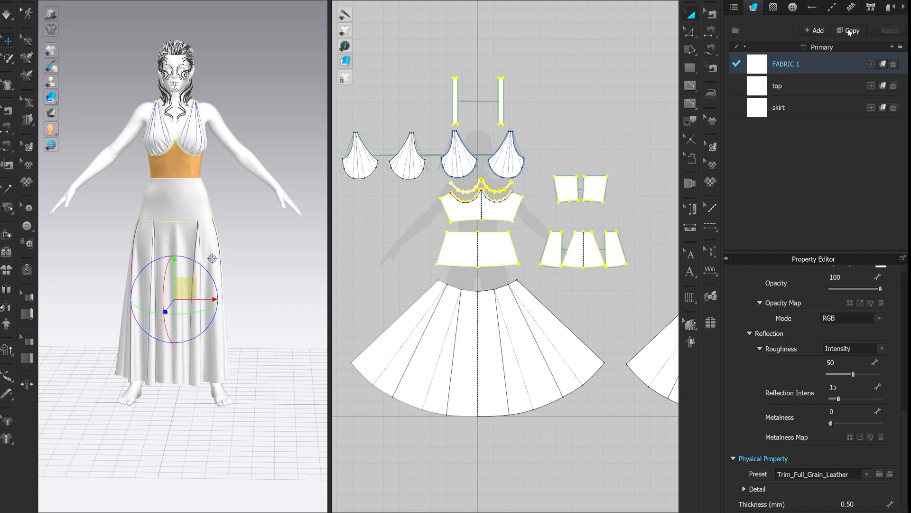
{"action": "left_click", "coordinate": [849, 31]}
{"action": "double_click", "coordinate": [811, 130]}
{"action": "type", "text": "underbra"}
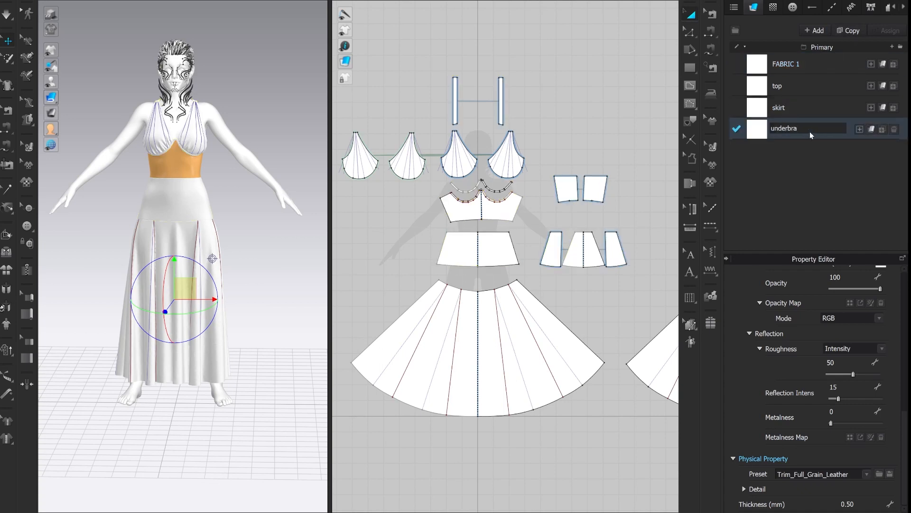
{"action": "key", "text": "Return"}
- Assign the underbra fabric to the underbust band pieces and rename FABRIC 1 as body
{"action": "left_click", "coordinate": [478, 183]}
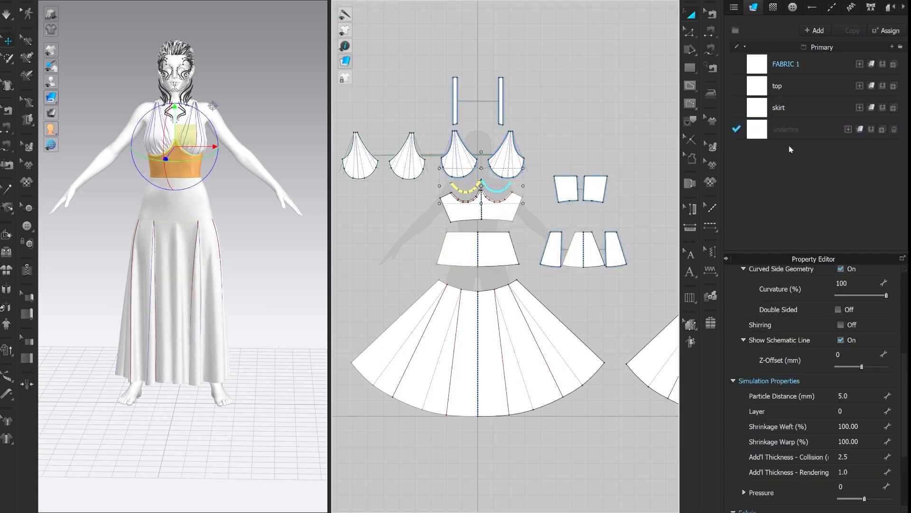
{"action": "left_click", "coordinate": [874, 133]}
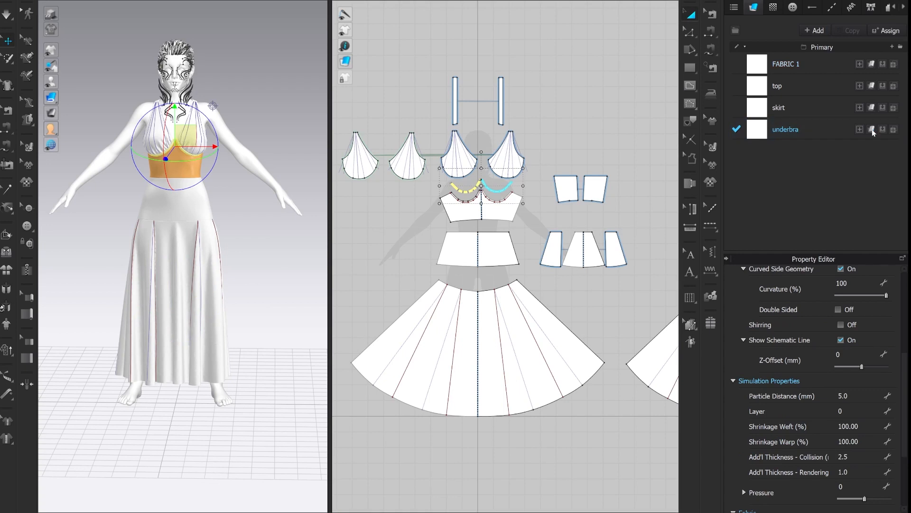
{"action": "double_click", "coordinate": [784, 64]}
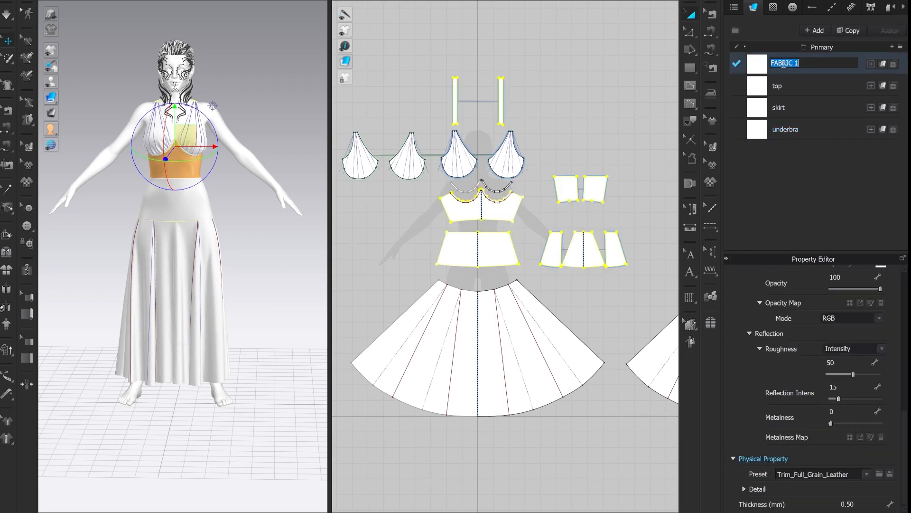
{"action": "key", "text": "Return"}
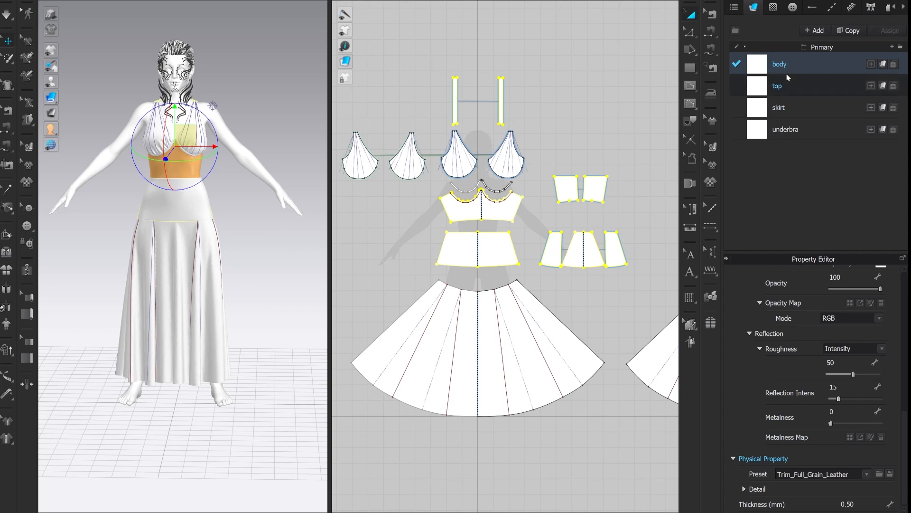
- Switch to the UV Editor and automatically arrange the UVs of all pattern pieces
{"action": "left_click", "coordinate": [828, 2]}
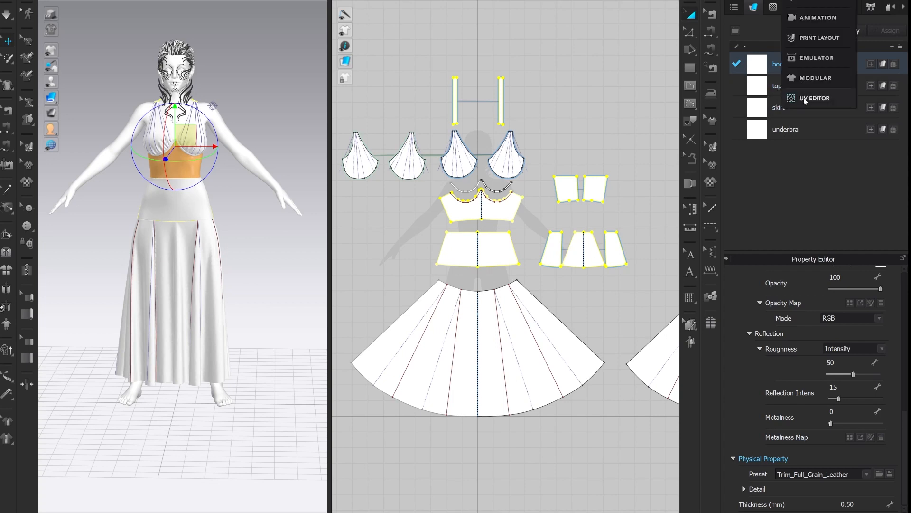
{"action": "left_click", "coordinate": [802, 96]}
{"action": "left_click_drag", "start_coordinate": [458, 147], "coordinate": [712, 413]}
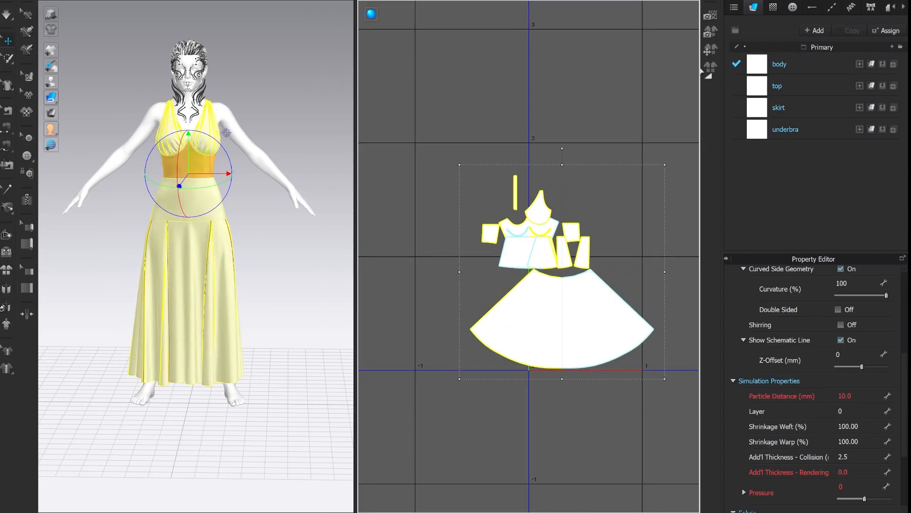
{"action": "left_click", "coordinate": [712, 66]}
{"action": "scroll", "coordinate": [631, 210], "scroll_direction": "down", "scroll_amount": 3}
{"action": "middle_click_drag", "start_coordinate": [630, 209], "coordinate": [471, 162]}
{"action": "scroll", "coordinate": [538, 200], "scroll_direction": "down", "scroll_amount": 4}
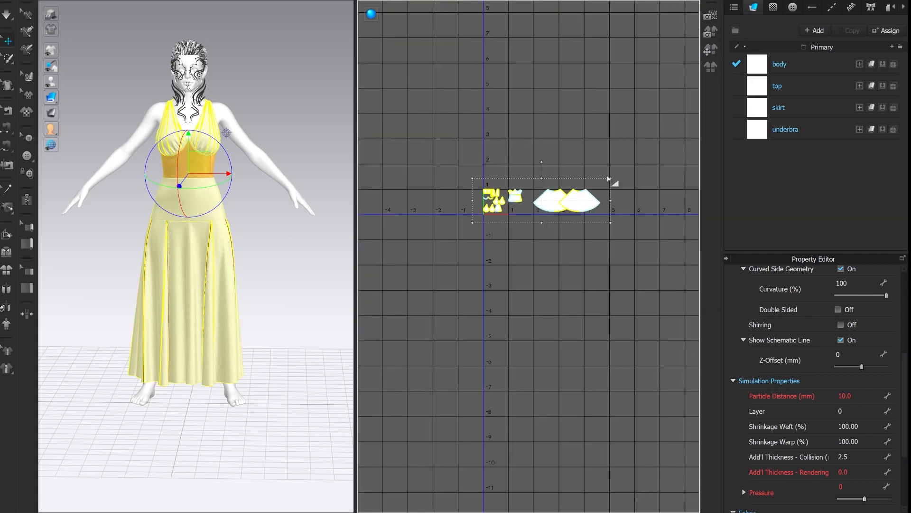
- Scale down the UVs of the flared skirt panels and rearrange the UVs of all pattern pieces
{"action": "left_click", "coordinate": [539, 201]}
{"action": "scroll", "coordinate": [524, 202], "scroll_direction": "up", "scroll_amount": 3}
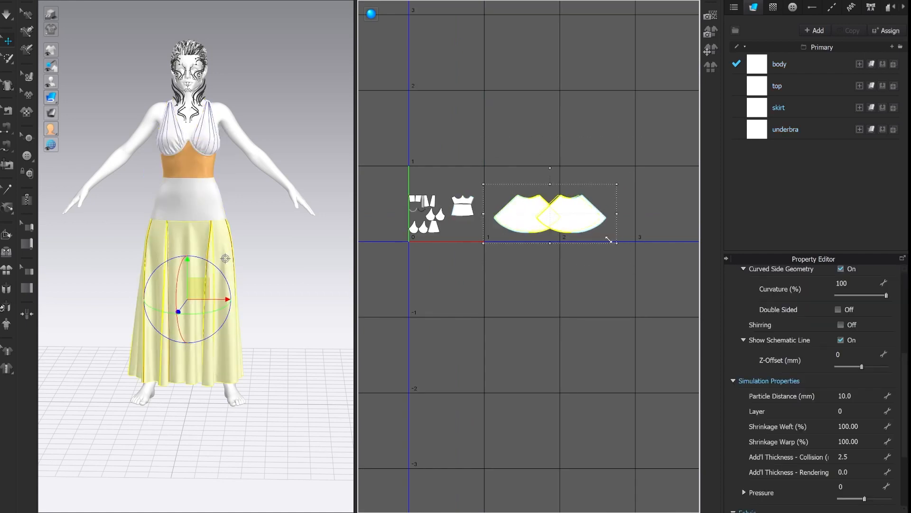
{"action": "left_click", "coordinate": [584, 281]}
{"action": "key", "text": "ctrl+a"}
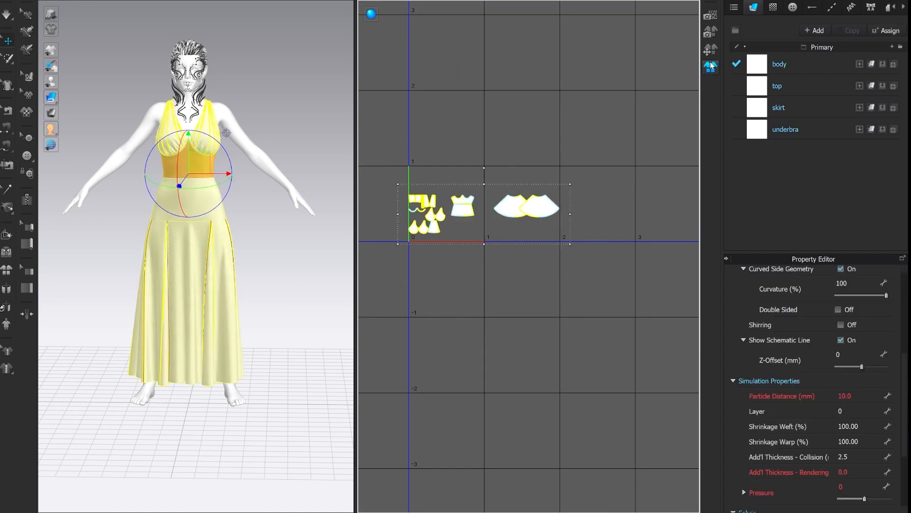
{"action": "left_click", "coordinate": [711, 67]}
{"action": "left_click", "coordinate": [513, 221]}
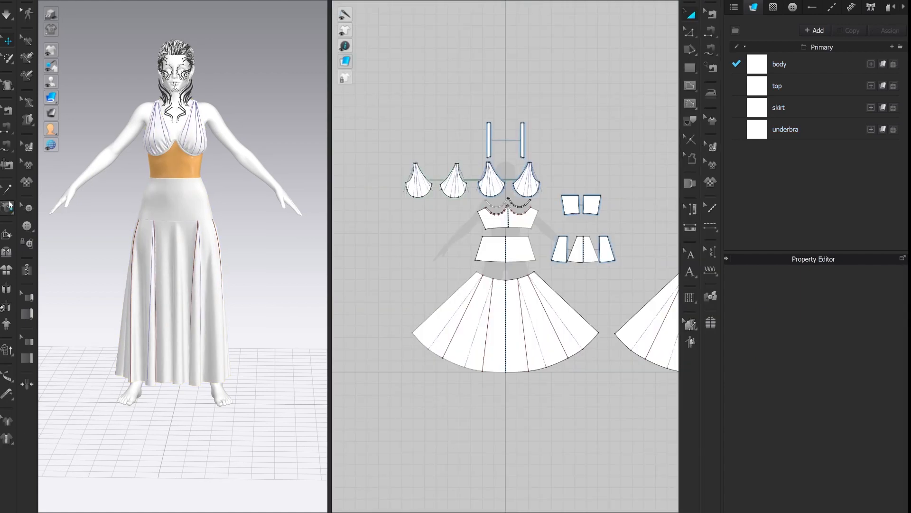
- Tack the corset front's two upper side corners, under the arms, to the avatar
{"action": "scroll", "coordinate": [161, 223], "scroll_direction": "up", "scroll_amount": 10}
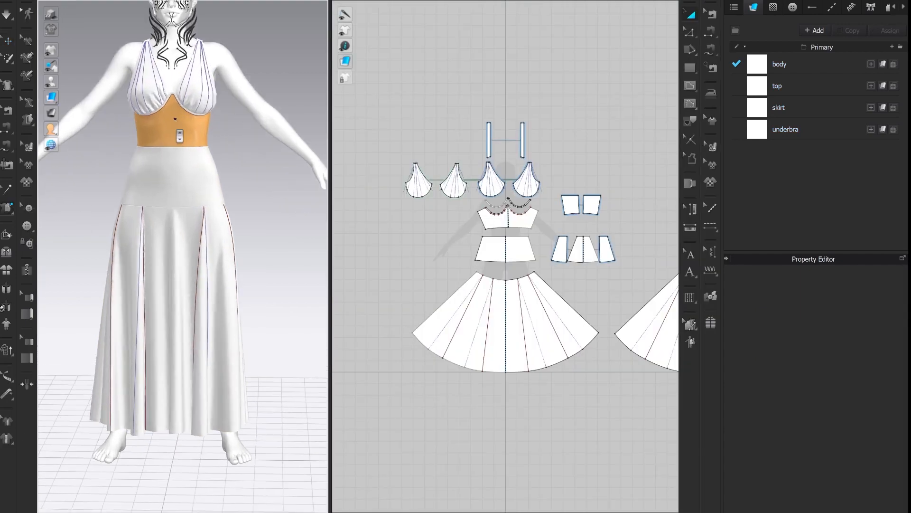
{"action": "scroll", "coordinate": [166, 224], "scroll_direction": "up", "scroll_amount": 10}
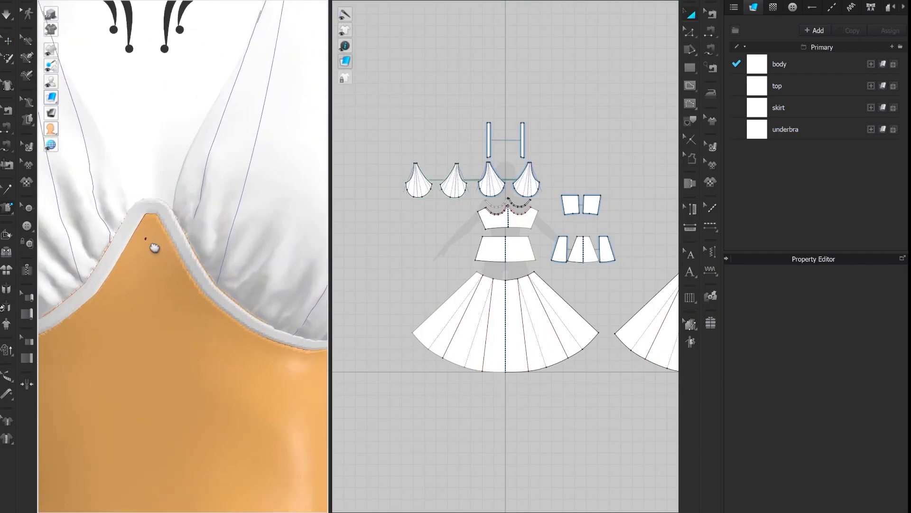
{"action": "right_click_drag", "start_coordinate": [162, 309], "coordinate": [107, 269]}
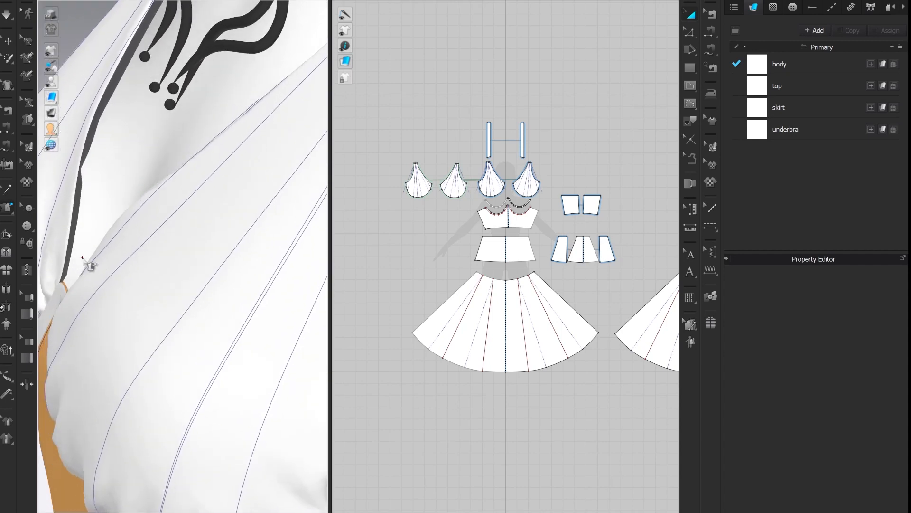
{"action": "scroll", "coordinate": [153, 274], "scroll_direction": "down", "scroll_amount": 5}
{"action": "left_click", "coordinate": [252, 321]}
{"action": "scroll", "coordinate": [244, 327], "scroll_direction": "up", "scroll_amount": 2}
{"action": "right_click_drag", "start_coordinate": [239, 327], "coordinate": [151, 318]}
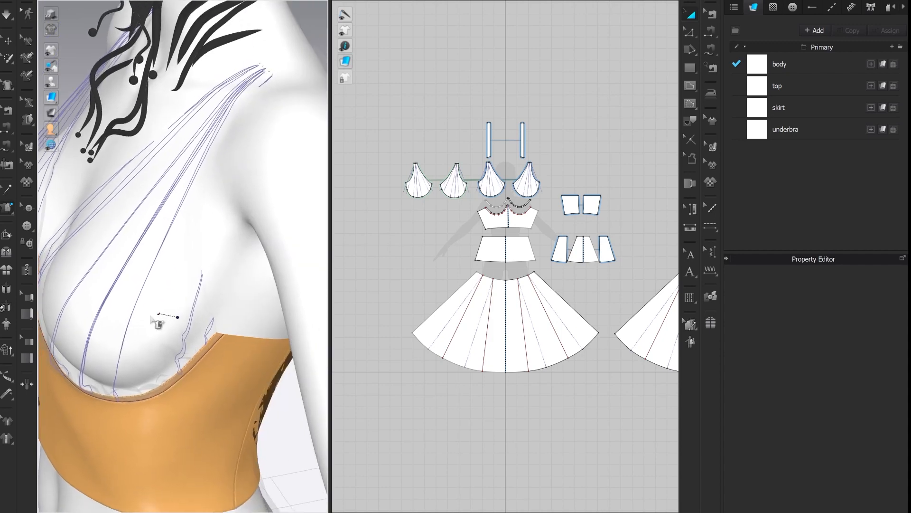
{"action": "right_click_drag", "start_coordinate": [294, 334], "coordinate": [257, 337]}
{"action": "right_click", "coordinate": [269, 334]}
{"action": "left_click", "coordinate": [165, 355]}
{"action": "left_click", "coordinate": [139, 374]}
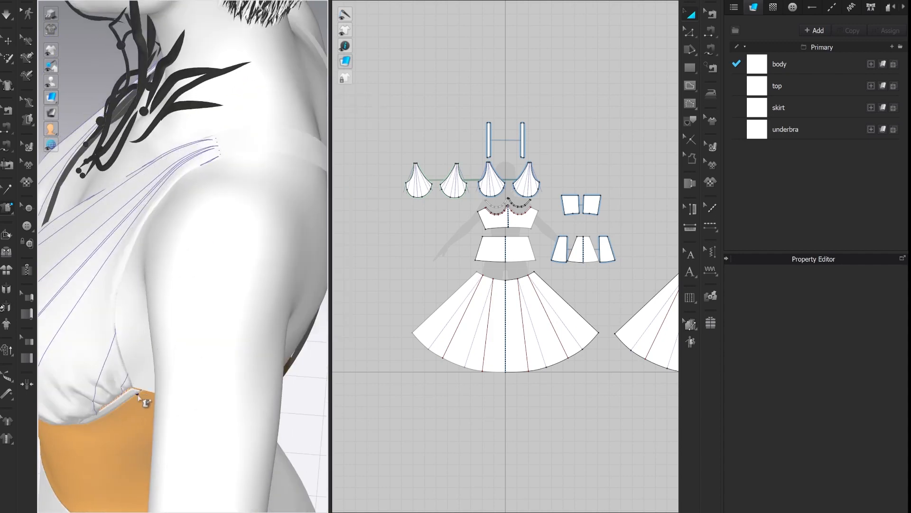
{"action": "left_click", "coordinate": [143, 397]}
{"action": "left_click", "coordinate": [144, 390]}
{"action": "scroll", "coordinate": [172, 389], "scroll_direction": "down", "scroll_amount": 3}
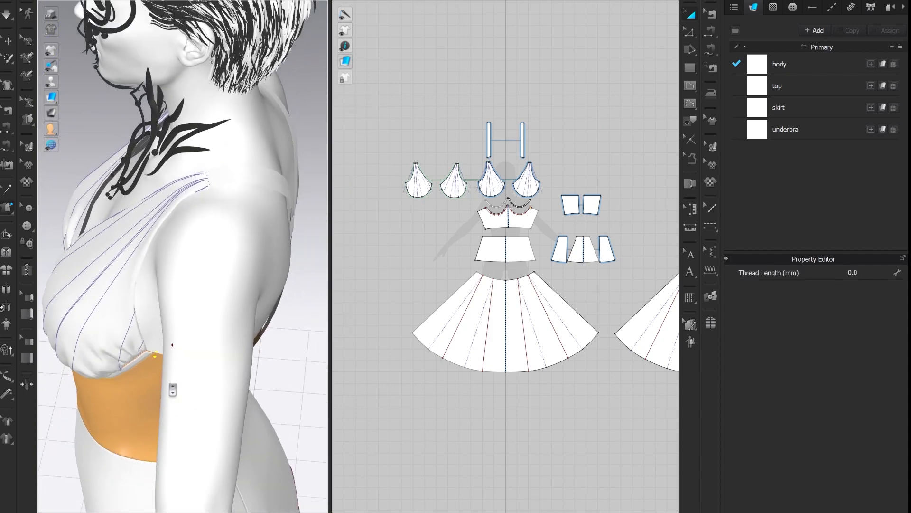
{"action": "right_click_drag", "start_coordinate": [170, 385], "coordinate": [230, 319]}
- Tack the upper ends of both straps to the avatar's shoulders
{"action": "left_click", "coordinate": [221, 304]}
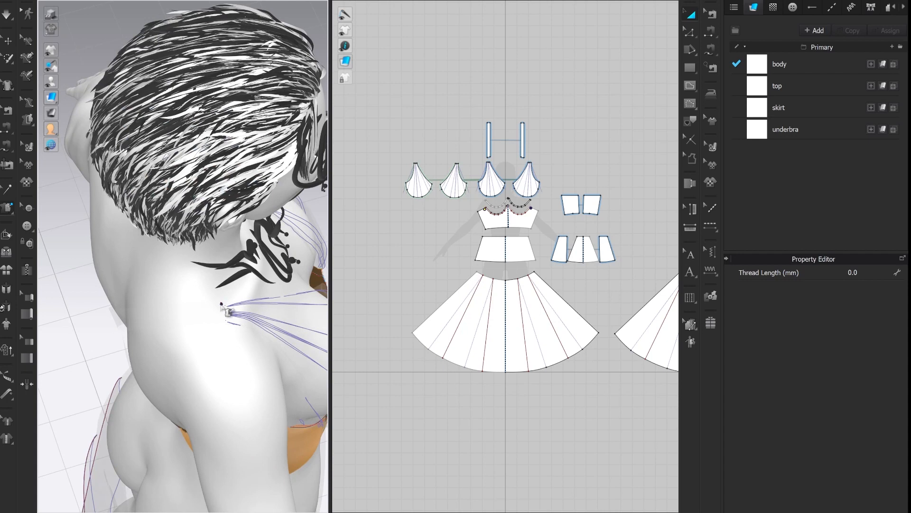
{"action": "left_click", "coordinate": [221, 305]}
{"action": "right_click_drag", "start_coordinate": [222, 372], "coordinate": [181, 279]}
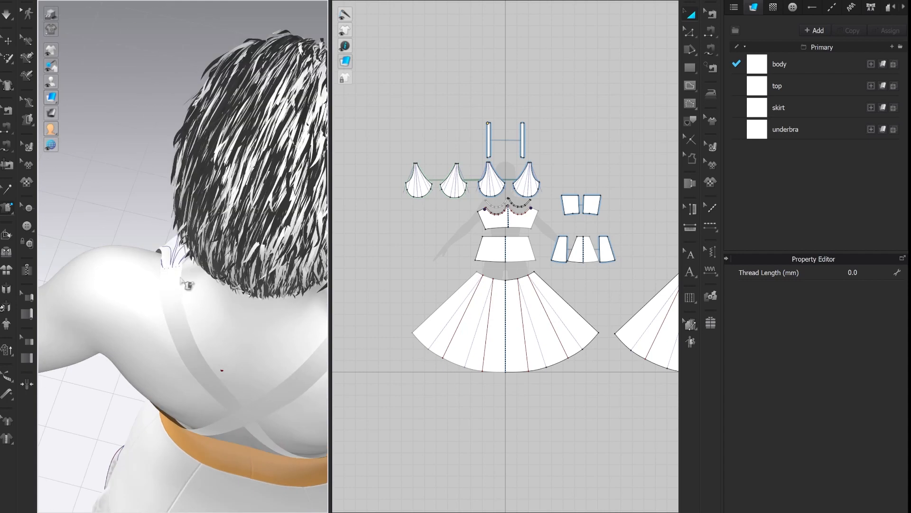
{"action": "left_click", "coordinate": [180, 272]}
- Tack the lower edges of both back corset panels to the avatar's waist, one point on each side of the centre back
{"action": "middle_click_drag", "start_coordinate": [256, 449], "coordinate": [217, 193]}
{"action": "right_click_drag", "start_coordinate": [280, 265], "coordinate": [187, 284]}
{"action": "left_click", "coordinate": [181, 262]}
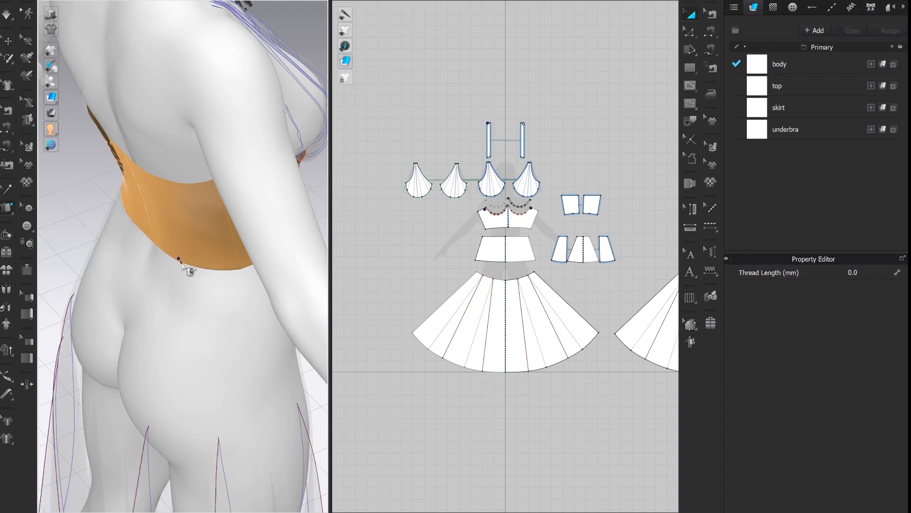
{"action": "left_click", "coordinate": [181, 261]}
{"action": "right_click_drag", "start_coordinate": [149, 273], "coordinate": [130, 350]}
{"action": "left_click", "coordinate": [184, 268]}
{"action": "left_click", "coordinate": [184, 267]}
{"action": "scroll", "coordinate": [239, 324], "scroll_direction": "down", "scroll_amount": 3}
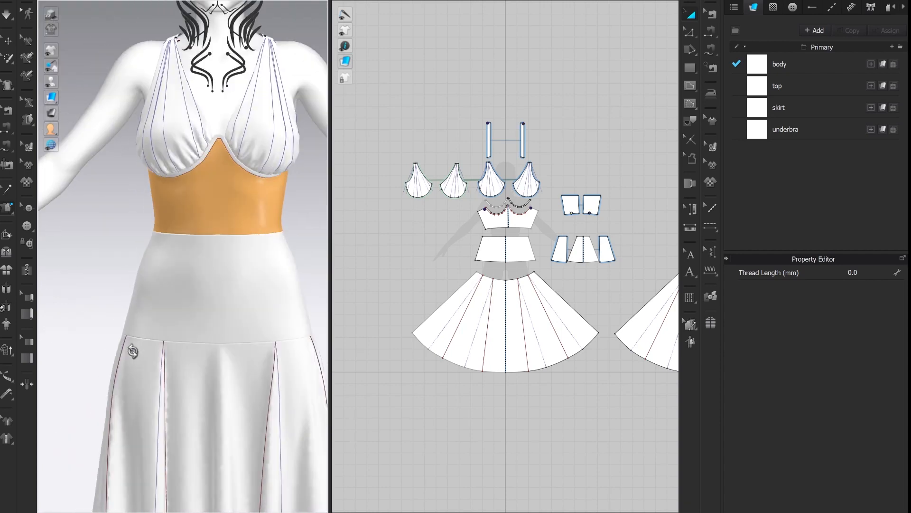
{"action": "scroll", "coordinate": [135, 353], "scroll_direction": "down", "scroll_amount": 3}
- Return the animation to frame 0 and set the simulation mode to Stable
{"action": "key", "text": "q"}
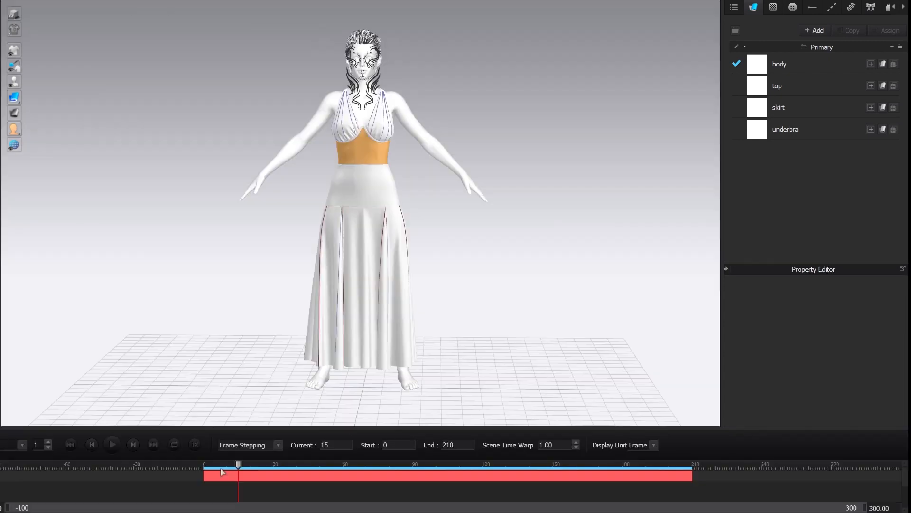
{"action": "left_click_drag", "start_coordinate": [212, 472], "coordinate": [204, 470]}
{"action": "left_click", "coordinate": [23, 446]}
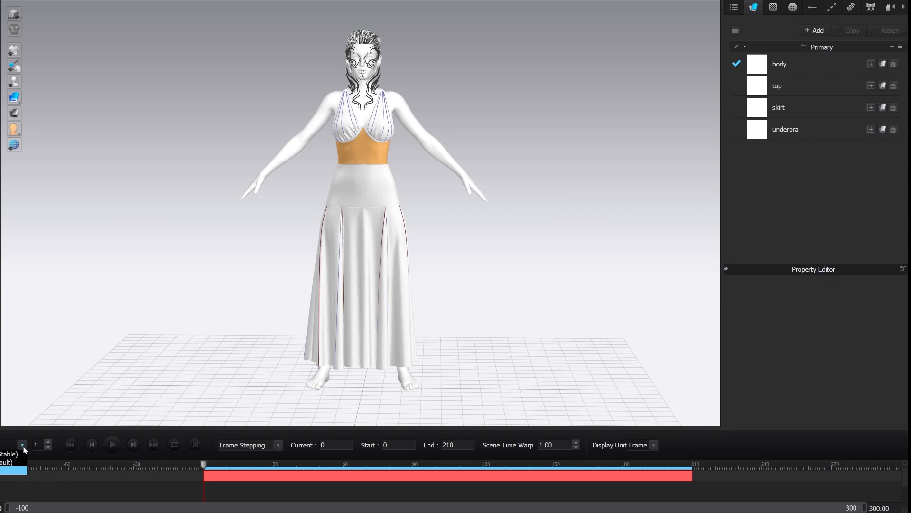
{"action": "left_click", "coordinate": [11, 454]}
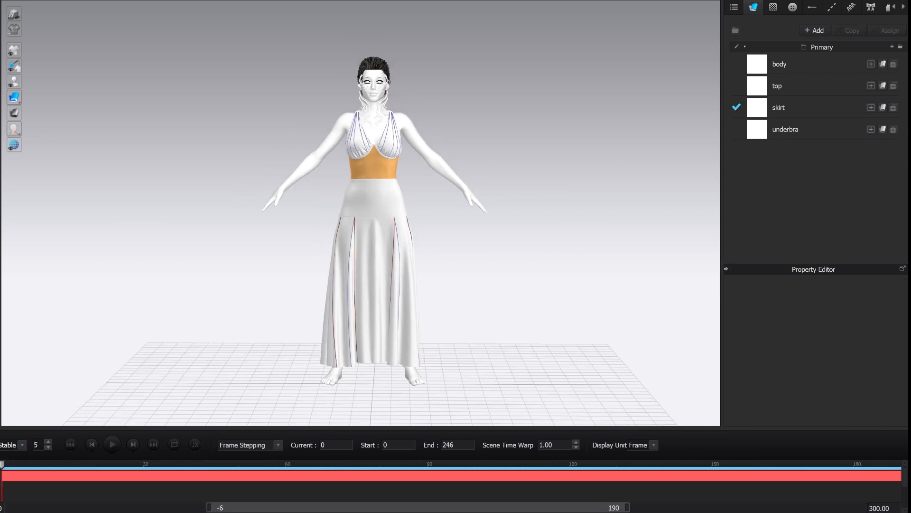
- Play the gown's animation, return it to frame 0 and play it again
{"action": "left_click", "coordinate": [113, 444]}
{"action": "left_click_drag", "start_coordinate": [6, 465], "coordinate": [2, 465]}
{"action": "left_click", "coordinate": [112, 444]}
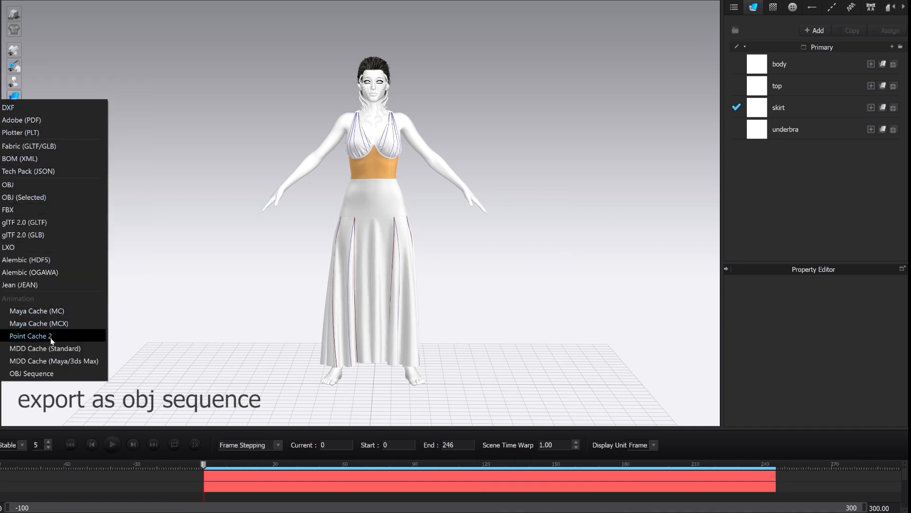
- Start an OBJ Sequence export and create and open a folder named "obj sequence new" inside daz avatars
{"action": "left_click", "coordinate": [48, 374]}
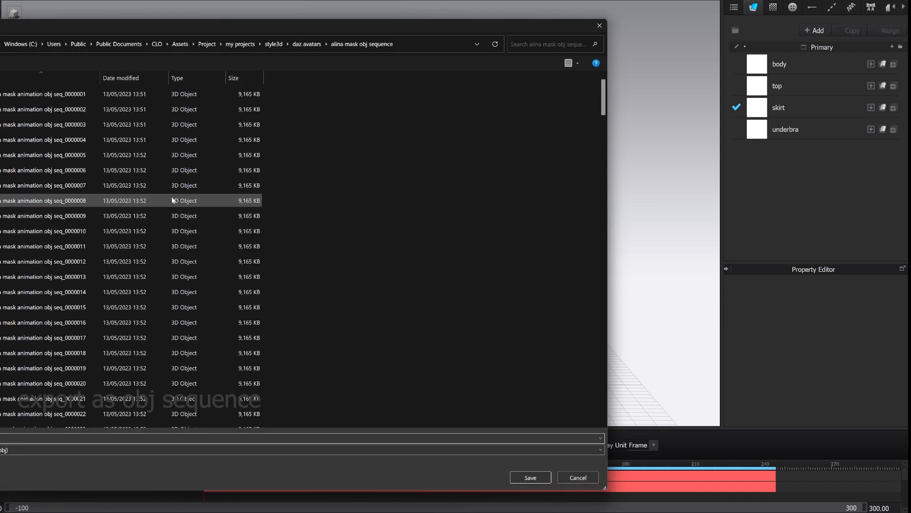
{"action": "left_click", "coordinate": [310, 46]}
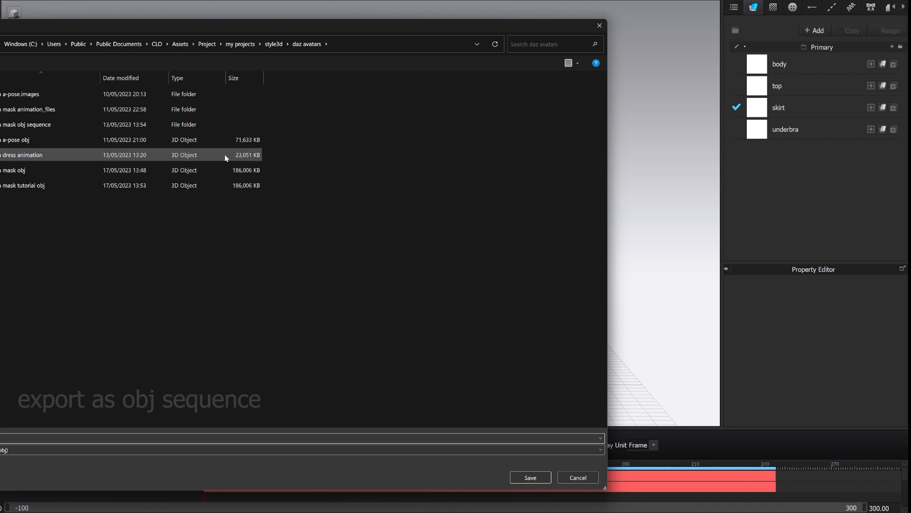
{"action": "right_click", "coordinate": [128, 252]}
{"action": "mouse_move", "coordinate": [201, 366]}
{"action": "left_click", "coordinate": [248, 369]}
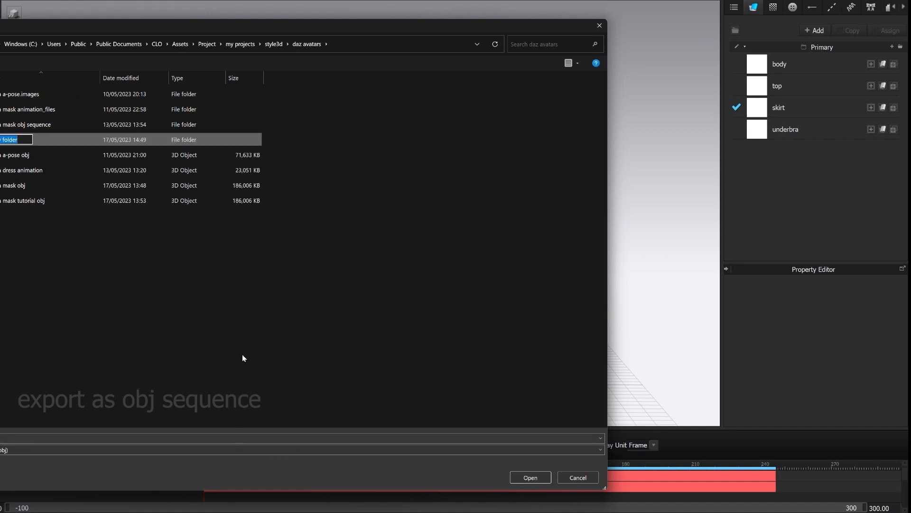
{"action": "key", "text": "BackSpace"}
{"action": "type", "text": "sequence new"}
{"action": "key", "text": "Return"}
{"action": "key", "text": "Return"}
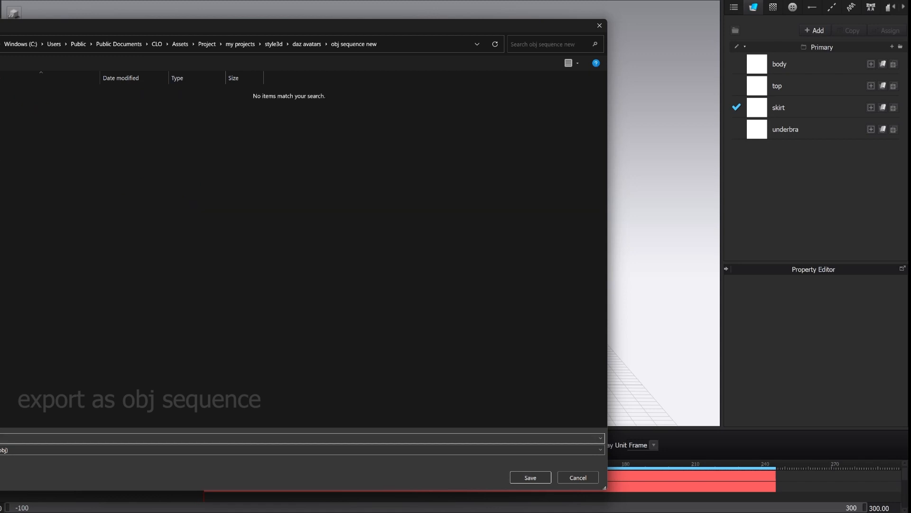
- Name and export the OBJ sequence with patterns only, Weld, Thin, unified UV coordinates, cm (DAZ Studio) scale and the entire region
{"action": "type", "text": "nce"}
{"action": "left_click", "coordinate": [522, 477]}
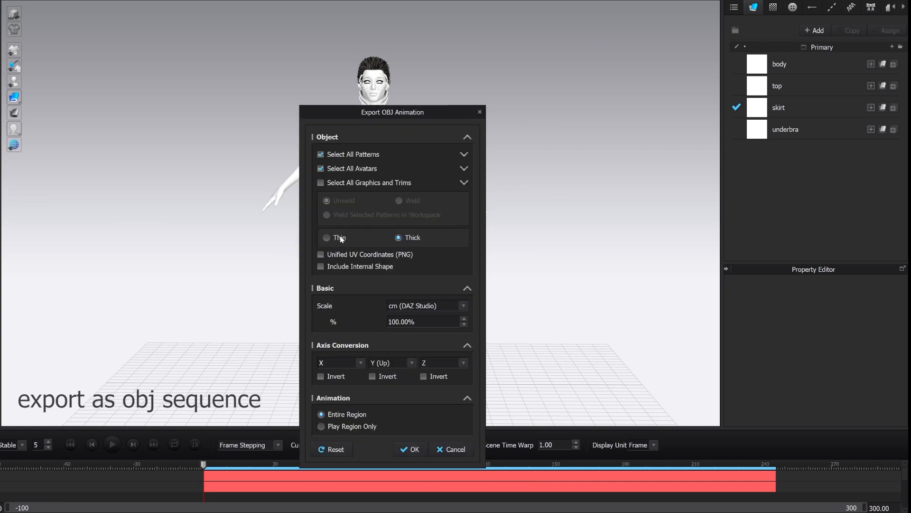
{"action": "left_click", "coordinate": [327, 238]}
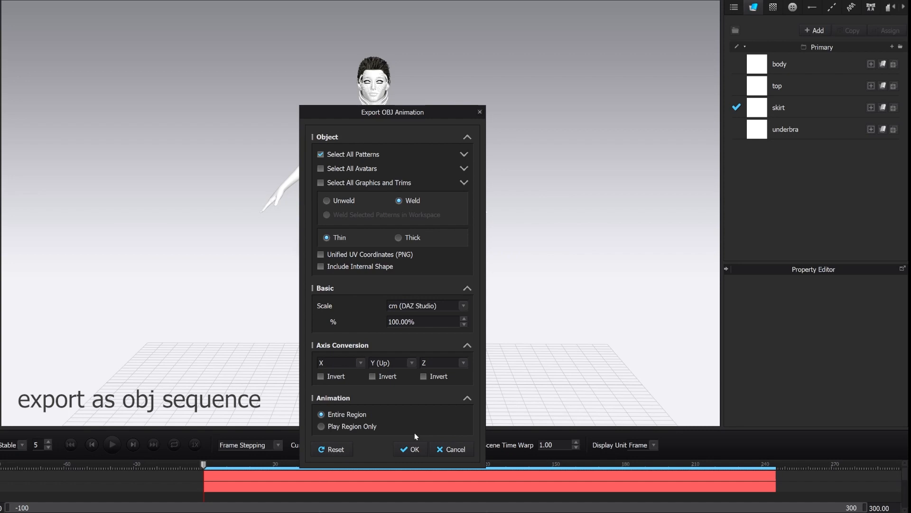
{"action": "left_click", "coordinate": [320, 255]}
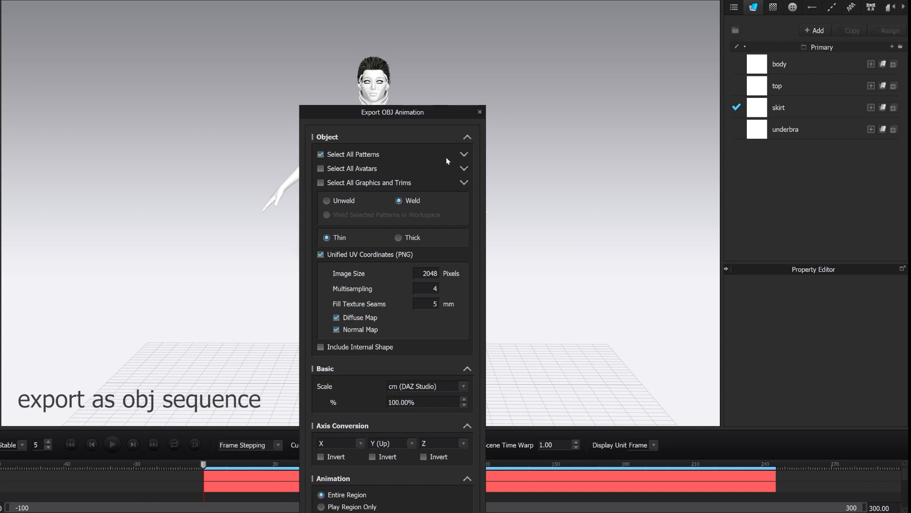
{"action": "left_click_drag", "start_coordinate": [450, 109], "coordinate": [465, 23]}
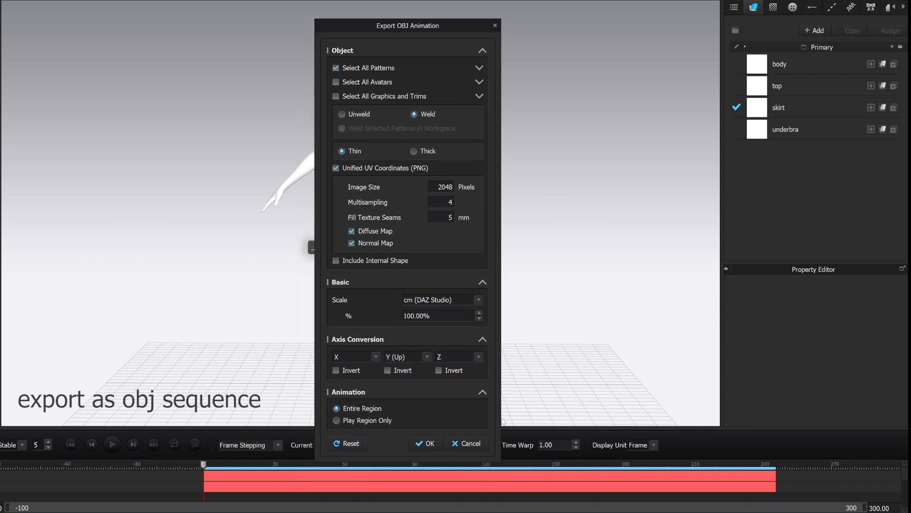
{"action": "left_click", "coordinate": [429, 442]}
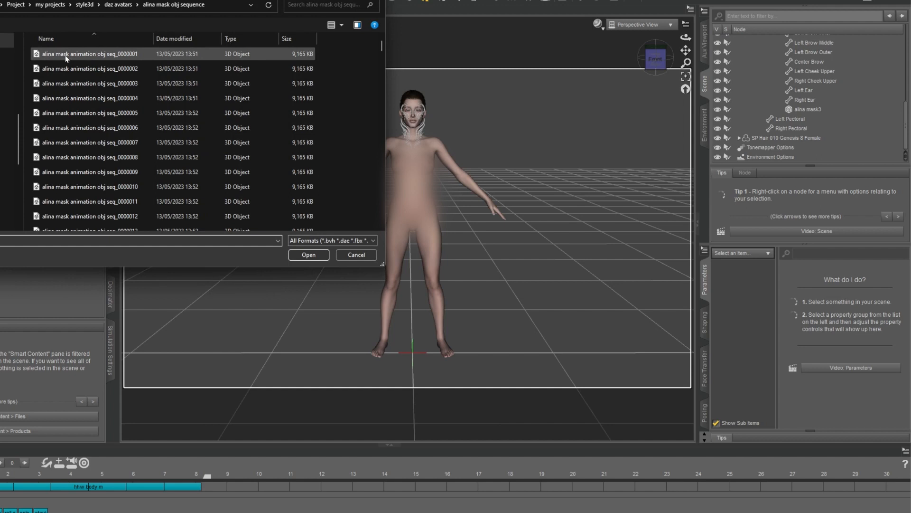
- In DAZ Studio, import alina mask animation obj seq_0000001 at 100% scale
{"action": "left_click", "coordinate": [85, 54]}
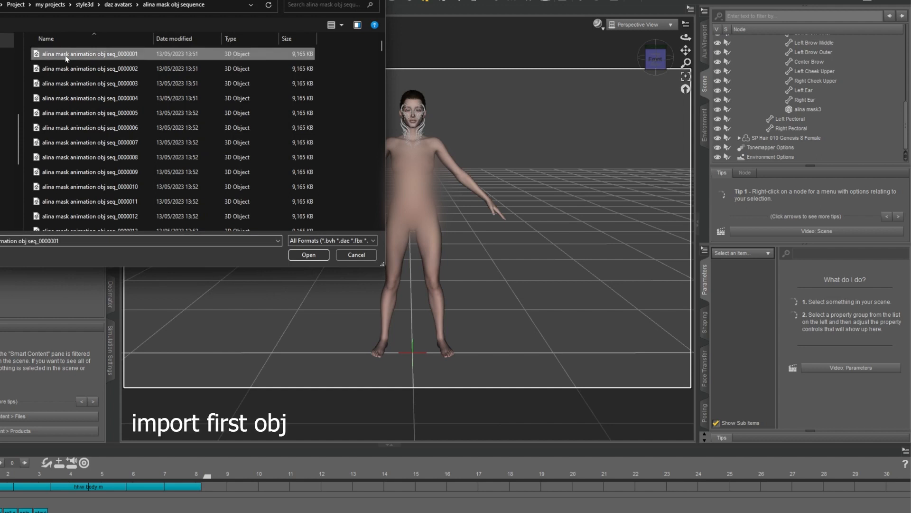
{"action": "left_click", "coordinate": [318, 258]}
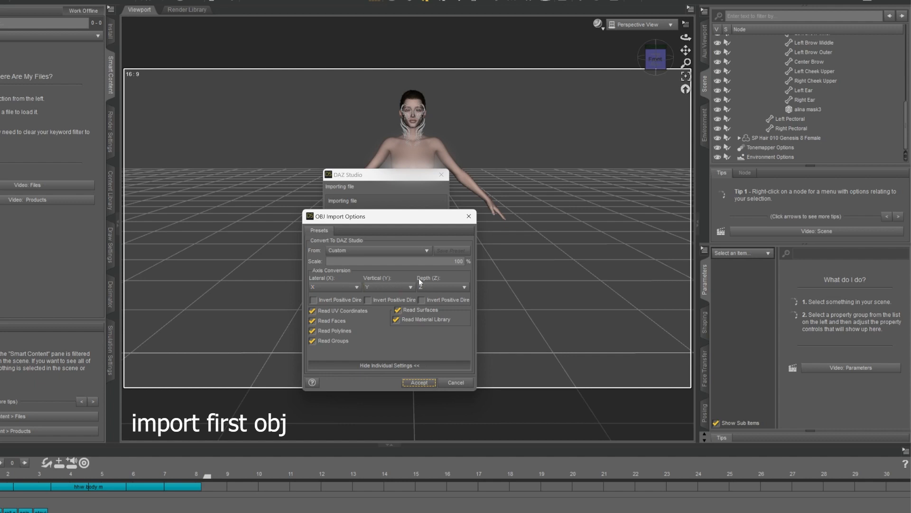
{"action": "left_click", "coordinate": [419, 383]}
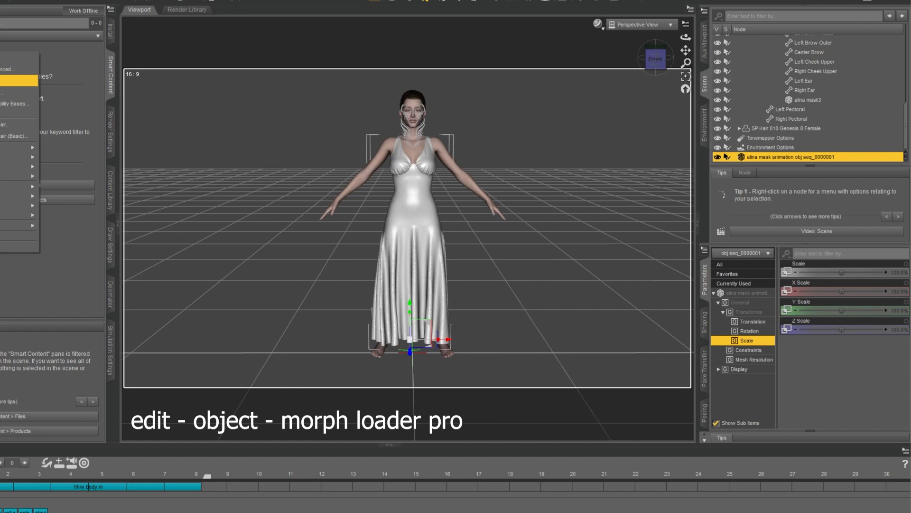
- Load OBJ files seq_0000001 through seq_0000211 into Morph Loader Pro as morphs for the imported gown
{"action": "left_click", "coordinate": [14, 80]}
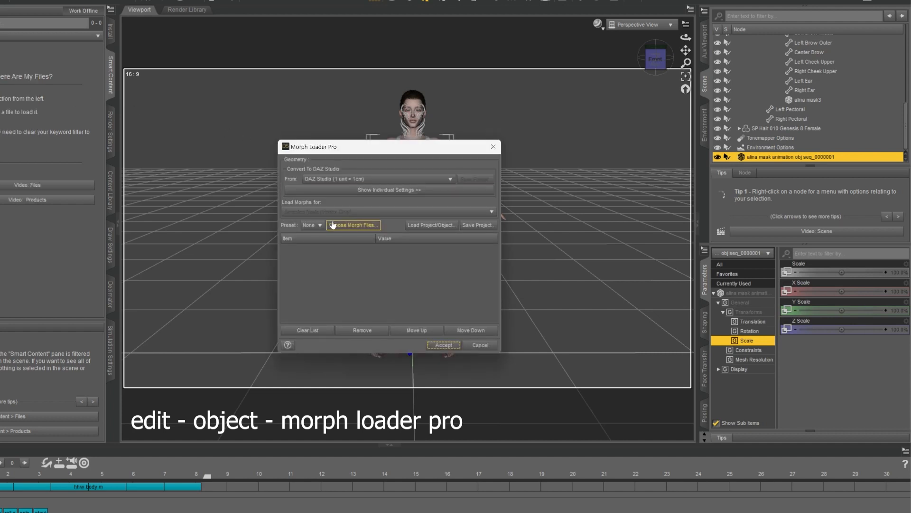
{"action": "left_click", "coordinate": [346, 227]}
{"action": "left_click", "coordinate": [530, 231]}
{"action": "scroll", "coordinate": [517, 280], "scroll_direction": "down", "scroll_amount": 20}
{"action": "scroll", "coordinate": [507, 289], "scroll_direction": "down", "scroll_amount": 20}
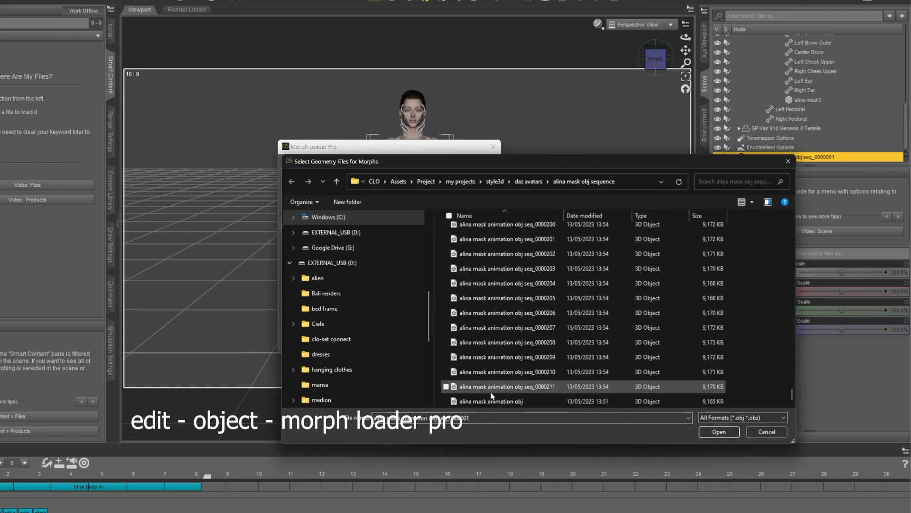
{"action": "left_click", "coordinate": [492, 392], "text": "shift"}
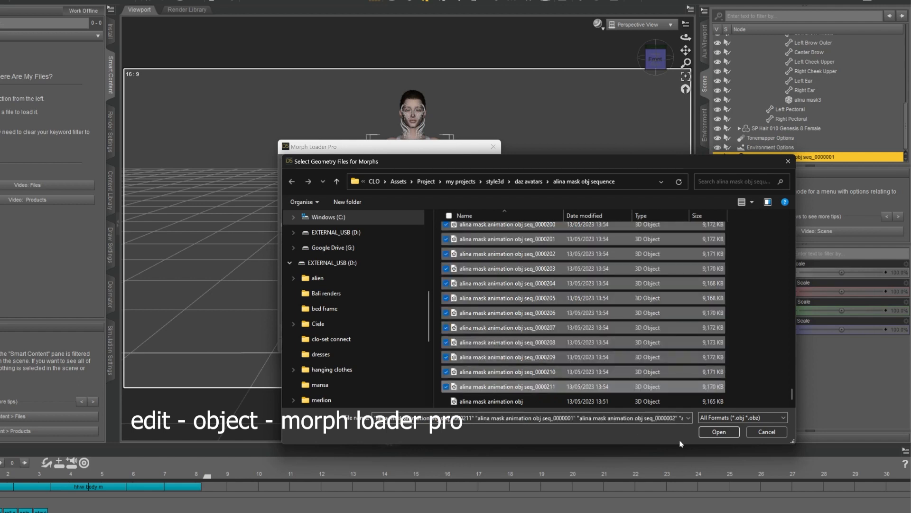
{"action": "left_click", "coordinate": [729, 432]}
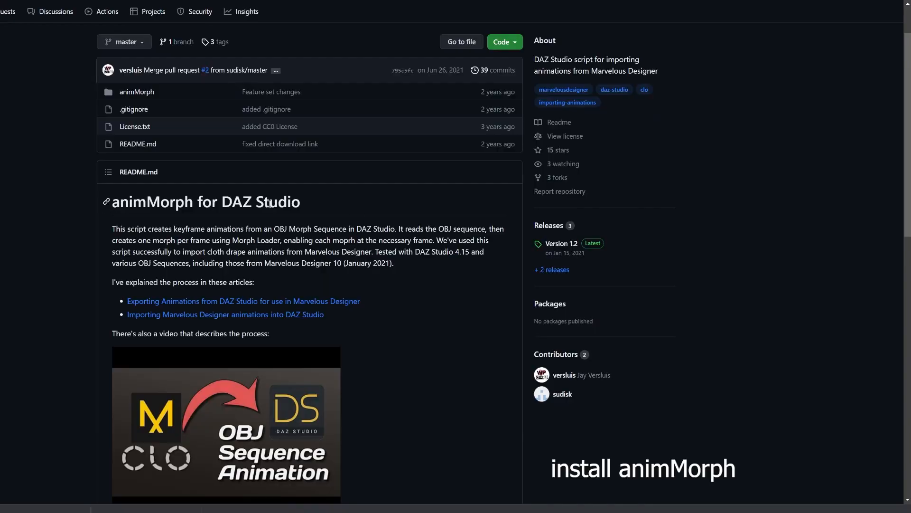
- Review the animMorph page, then run the animMorph 415 script and accept creating the gown's animation from its morph sequence
{"action": "scroll", "coordinate": [294, 243], "scroll_direction": "down", "scroll_amount": 4}
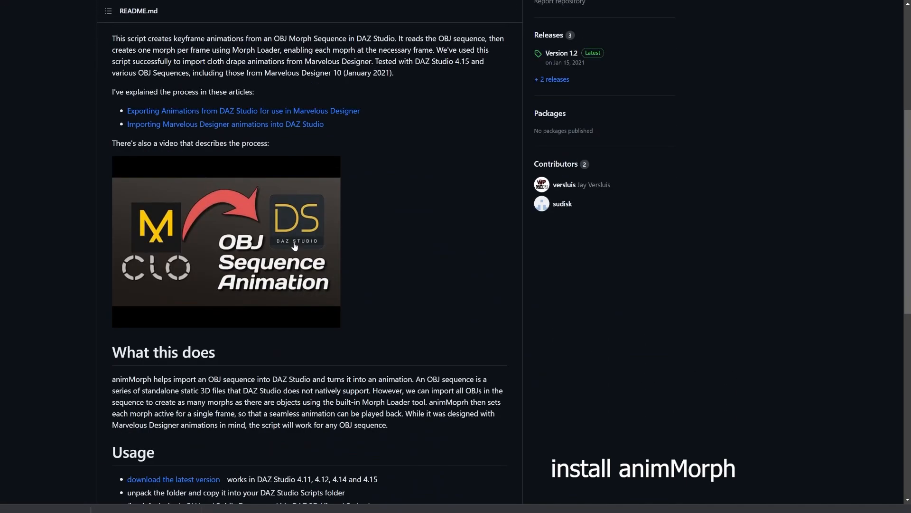
{"action": "scroll", "coordinate": [295, 246], "scroll_direction": "down", "scroll_amount": 8}
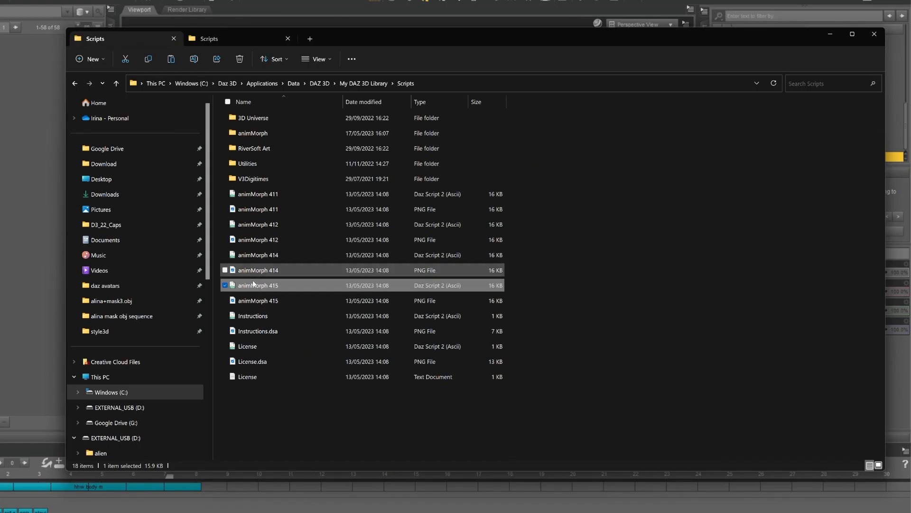
{"action": "double_click", "coordinate": [253, 284]}
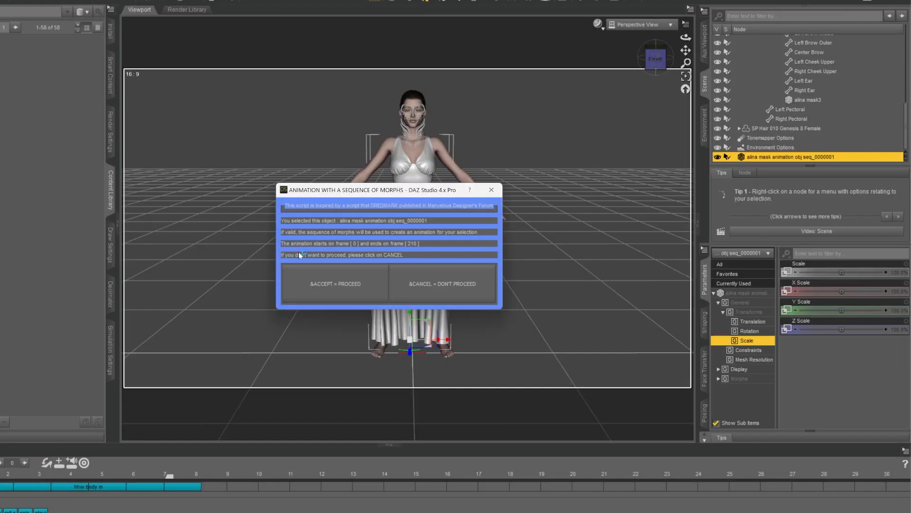
{"action": "left_click", "coordinate": [335, 286]}
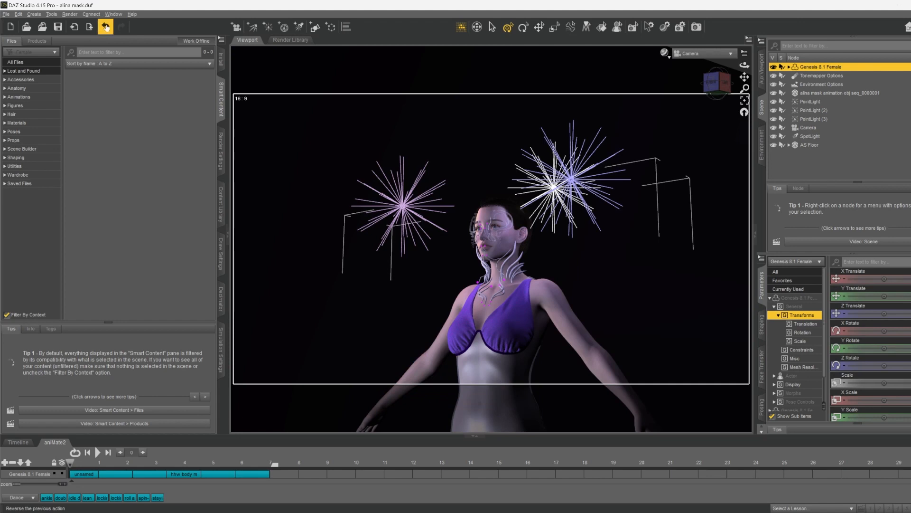
- Undo the last camera view change, preview the animation, and switch the viewport to a rendered draw style
{"action": "left_click", "coordinate": [106, 27]}
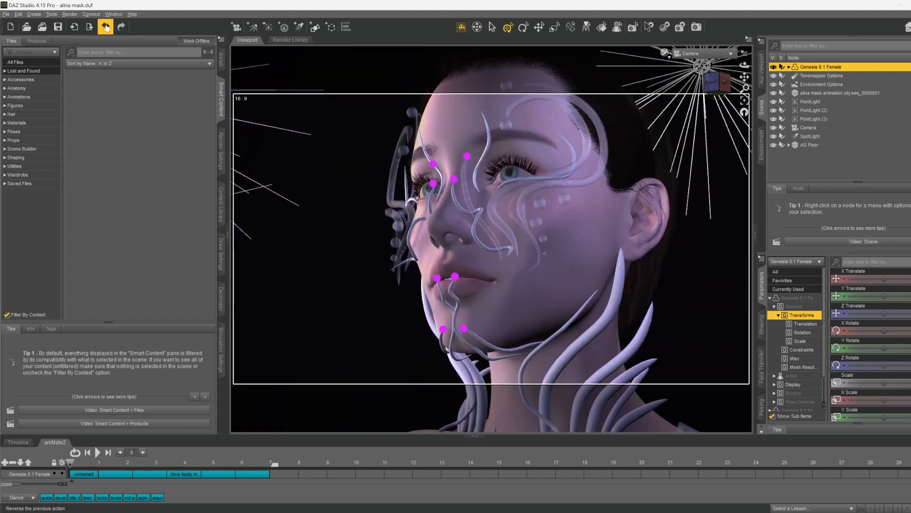
{"action": "left_click", "coordinate": [98, 452]}
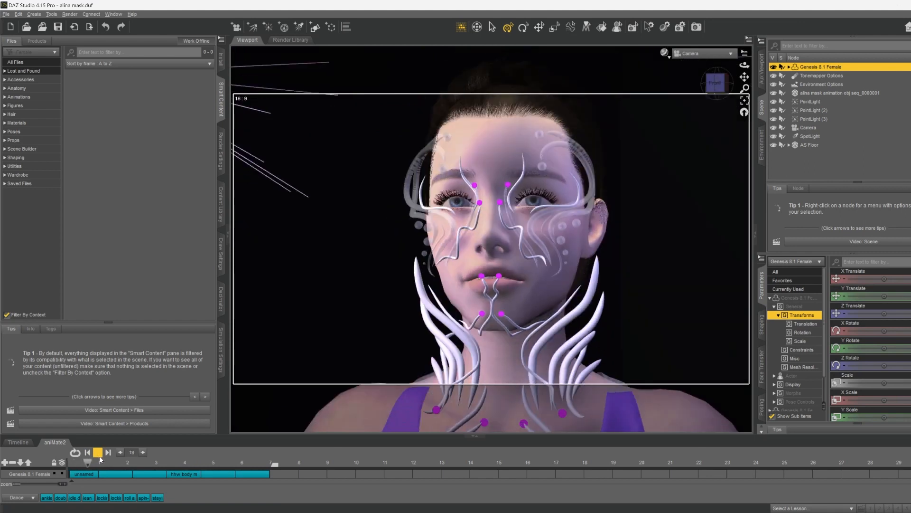
{"action": "left_click", "coordinate": [98, 452]}
{"action": "left_click", "coordinate": [664, 52]}
{"action": "left_click", "coordinate": [664, 123]}
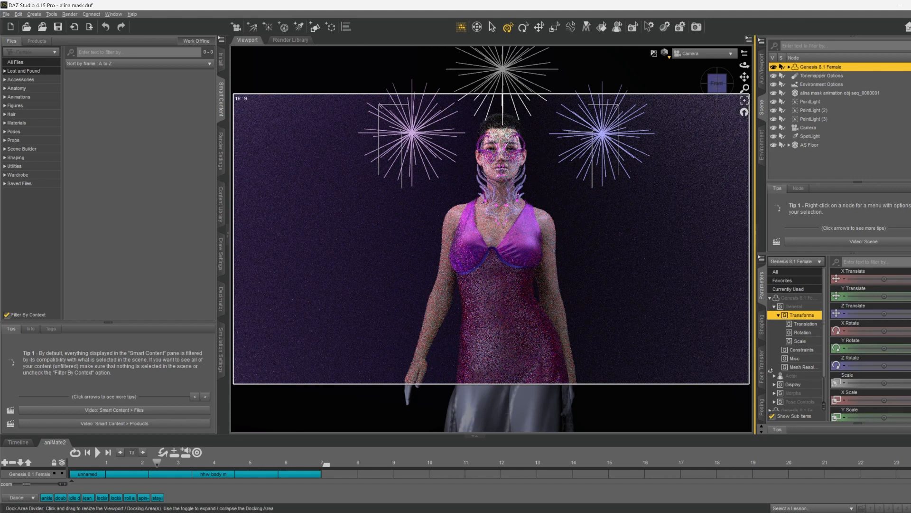
- Select the imported alina mask animation gown and list its material zones for surface editing
{"action": "left_click", "coordinate": [761, 326]}
{"action": "left_click", "coordinate": [763, 358]}
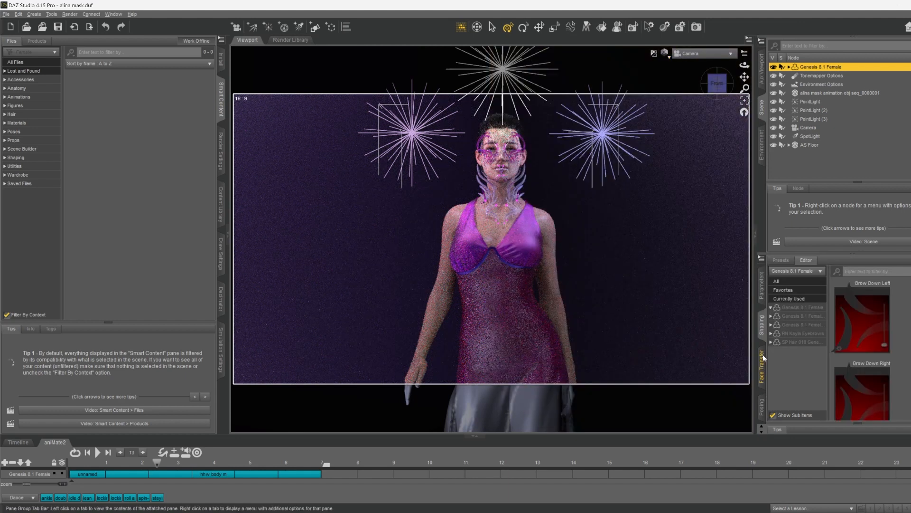
{"action": "scroll", "coordinate": [762, 364], "scroll_direction": "up", "scroll_amount": 1}
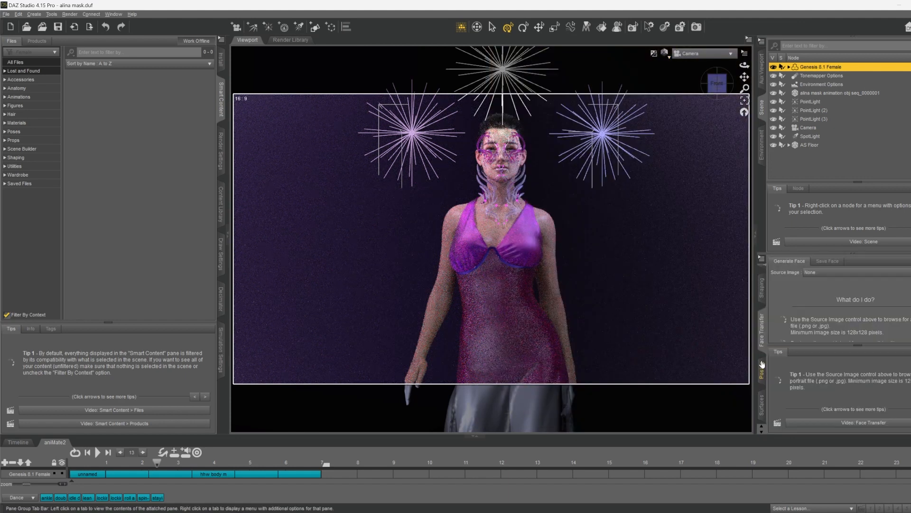
{"action": "left_click", "coordinate": [762, 406]}
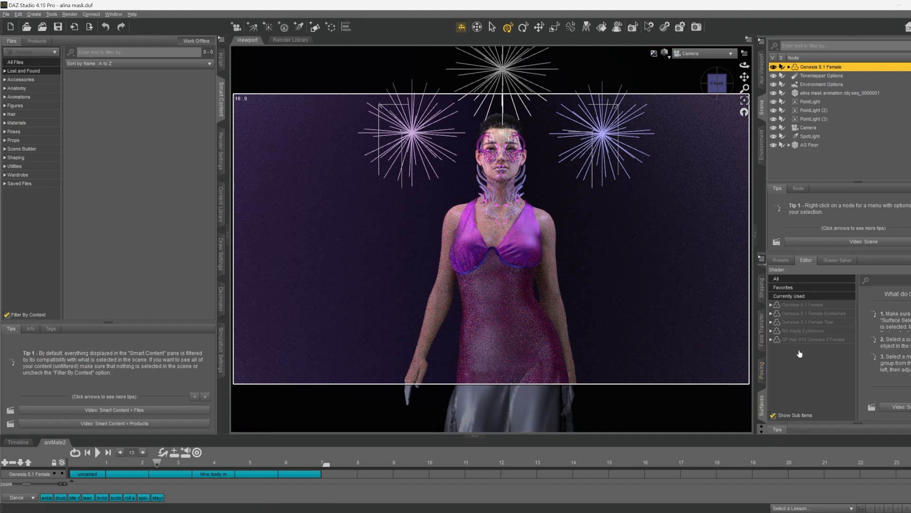
{"action": "left_click", "coordinate": [826, 93]}
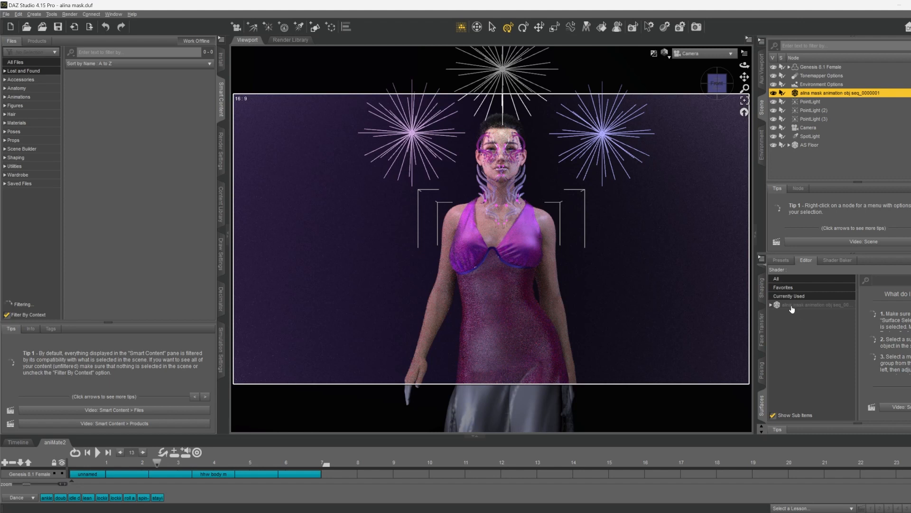
{"action": "left_click", "coordinate": [791, 306]}
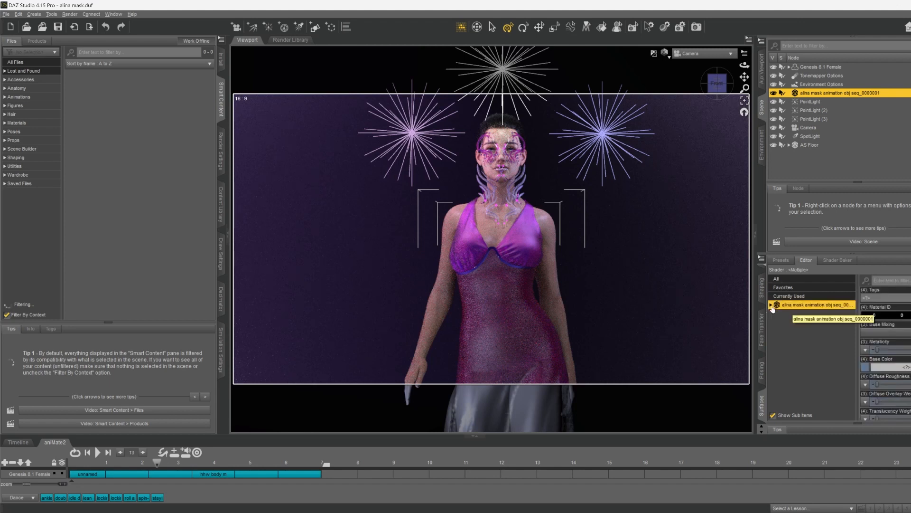
{"action": "left_click", "coordinate": [771, 305]}
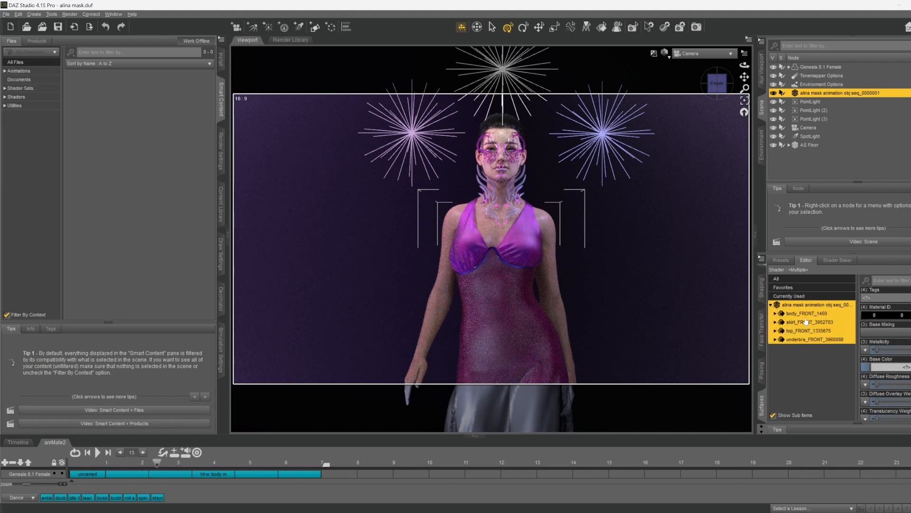
- Apply the AS - Metal Matte Silver shader to the gown's body_FRONT_1459 surface
{"action": "left_click", "coordinate": [805, 316]}
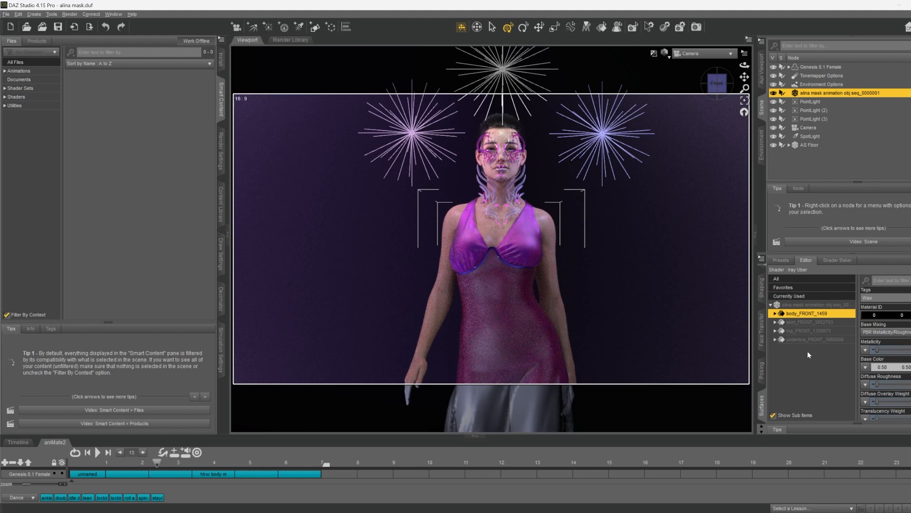
{"action": "left_click", "coordinate": [15, 97]}
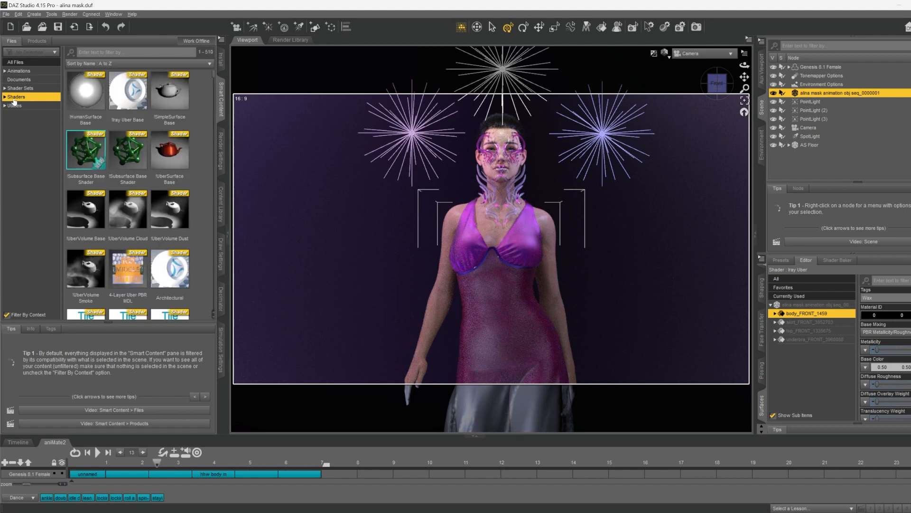
{"action": "scroll", "coordinate": [125, 206], "scroll_direction": "down", "scroll_amount": 5}
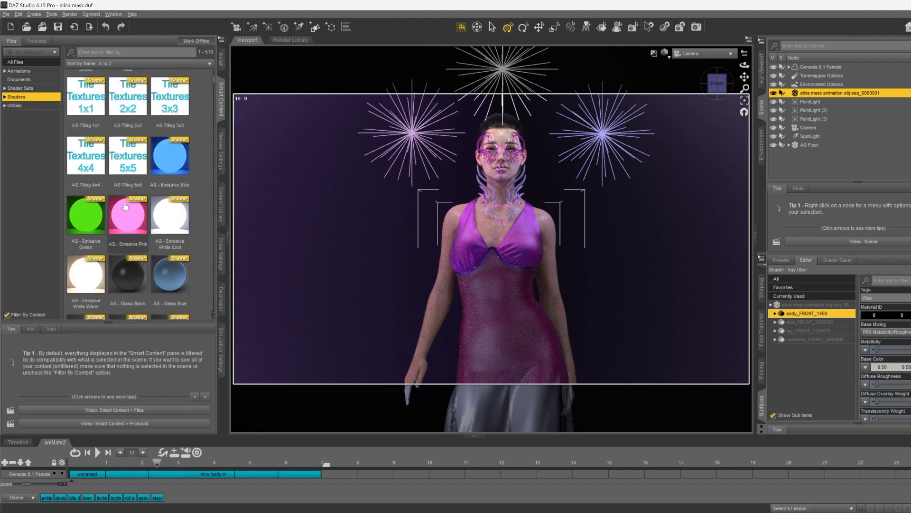
{"action": "scroll", "coordinate": [125, 207], "scroll_direction": "down", "scroll_amount": 5}
{"action": "double_click", "coordinate": [170, 211]}
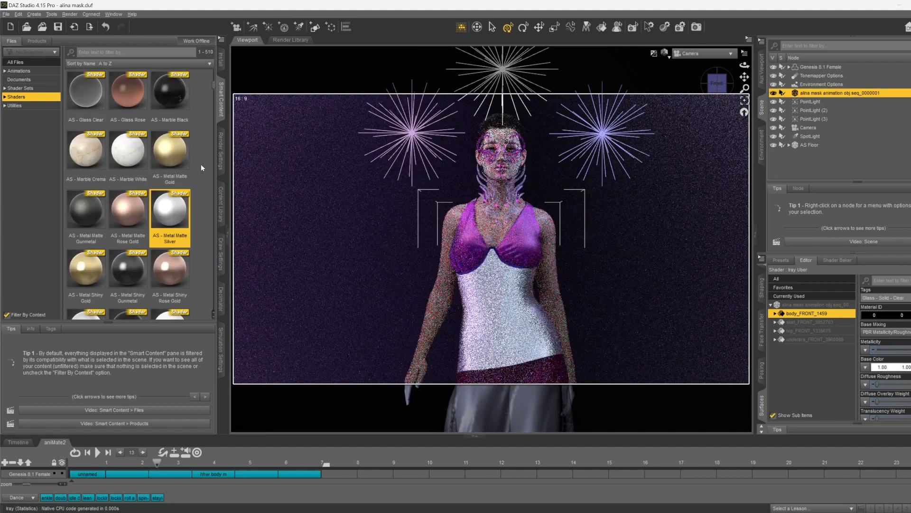
- Try the AS - Metal Shiny Gunmetal shader on the gown's top_FRONT_1335675 surface and replace it with AS - Metal Matte Gold
{"action": "left_click", "coordinate": [796, 331]}
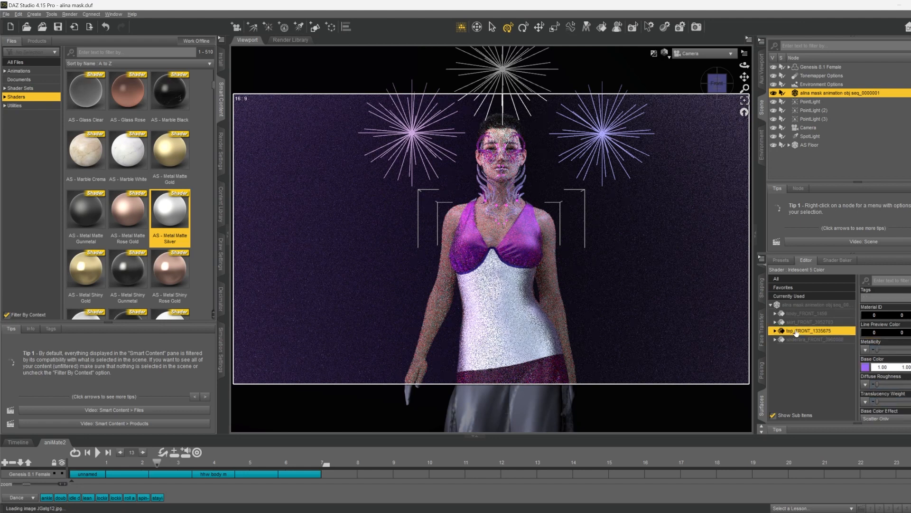
{"action": "double_click", "coordinate": [131, 274]}
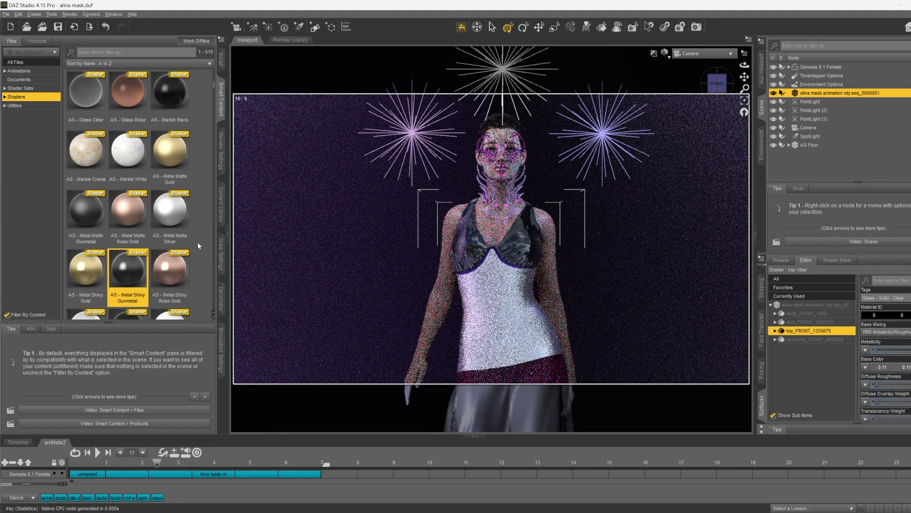
{"action": "double_click", "coordinate": [169, 159]}
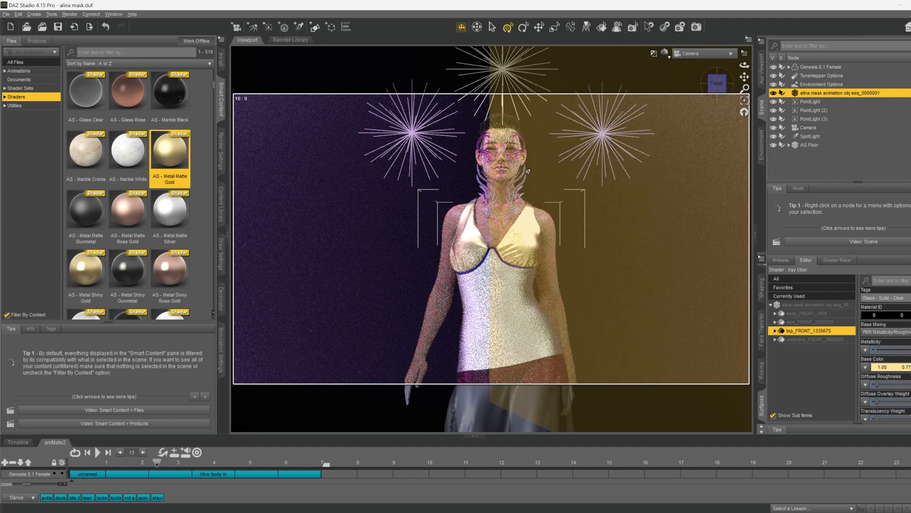
- Select the alina mask3 object and apply the AS - Emissive Pink shader to its first Standard surface
{"action": "left_click", "coordinate": [512, 192]}
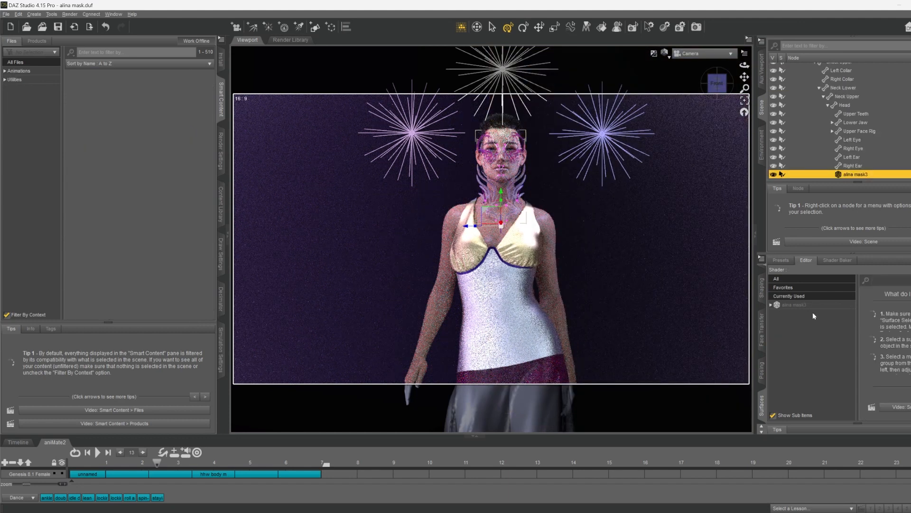
{"action": "left_click", "coordinate": [776, 306]}
{"action": "left_click", "coordinate": [772, 306]}
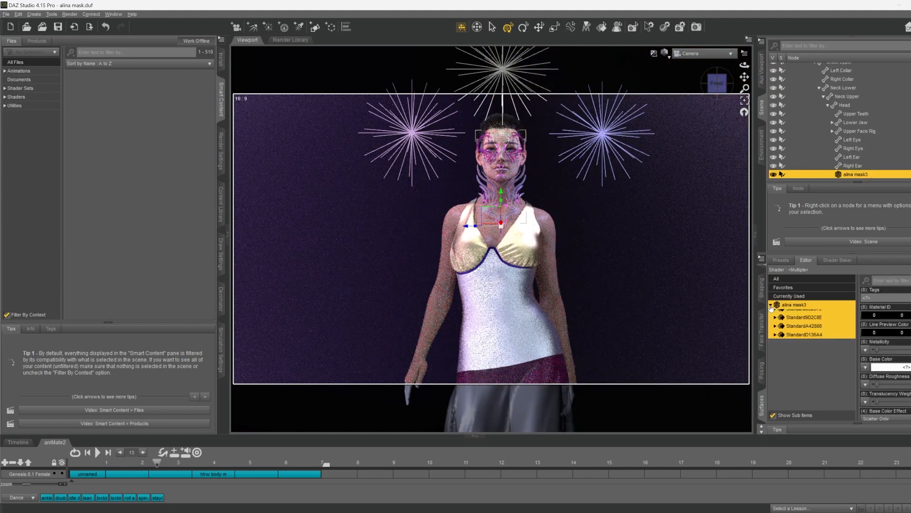
{"action": "left_click", "coordinate": [798, 314]}
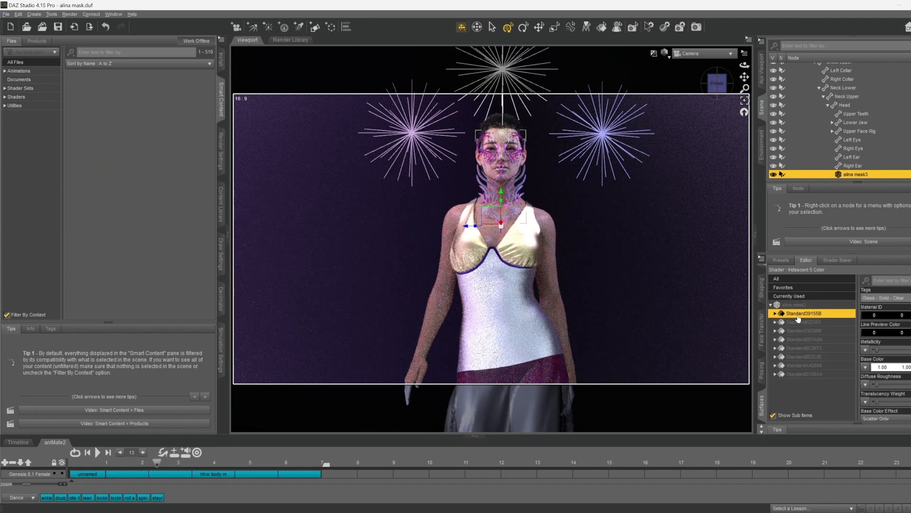
{"action": "left_click", "coordinate": [17, 97]}
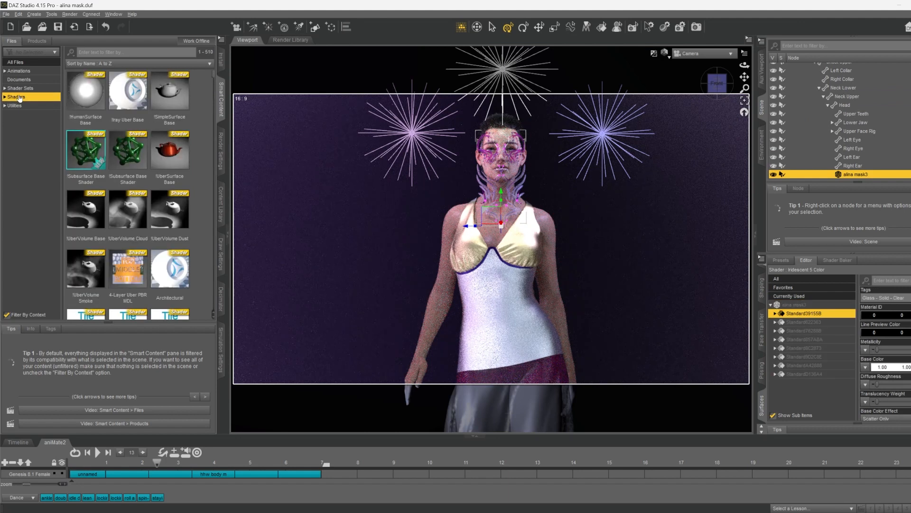
{"action": "double_click", "coordinate": [133, 218]}
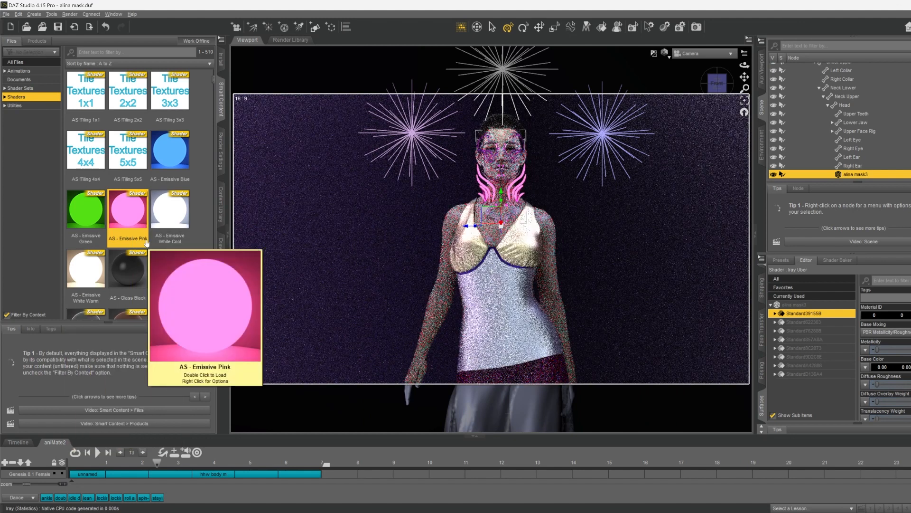
- Replace the shader on the mask's selected surface with Car Paint - Red
{"action": "scroll", "coordinate": [145, 231], "scroll_direction": "down", "scroll_amount": 5}
{"action": "scroll", "coordinate": [142, 237], "scroll_direction": "down", "scroll_amount": 5}
{"action": "double_click", "coordinate": [122, 269]}
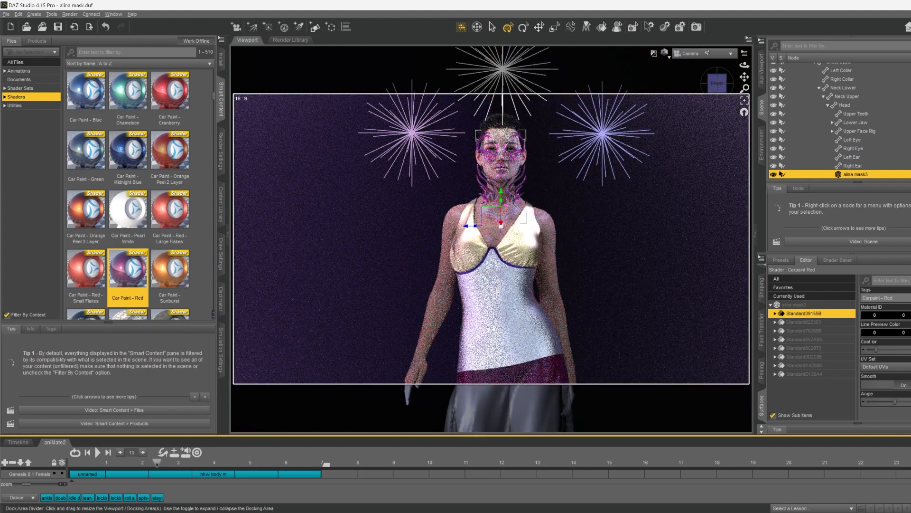
- Switch the viewport to Perspective View and frame the dressed figure closer from an angled viewpoint
{"action": "left_click", "coordinate": [726, 57]}
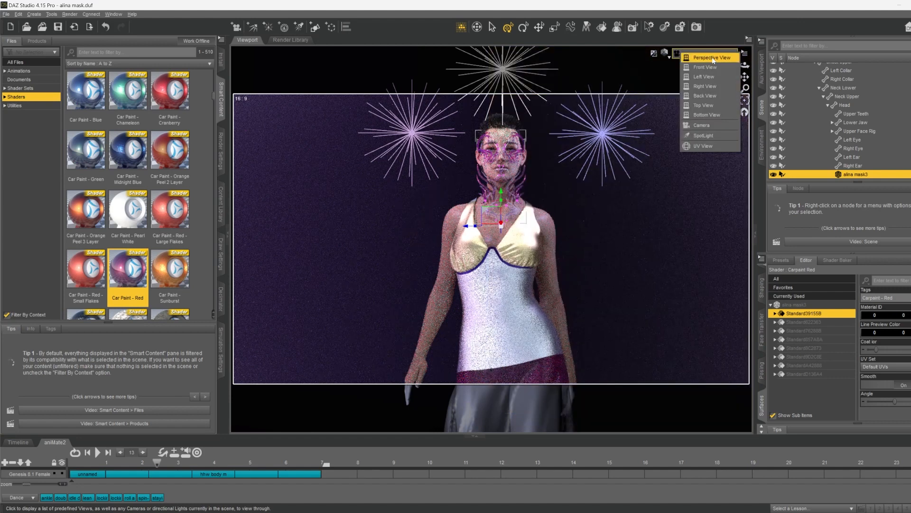
{"action": "left_click", "coordinate": [712, 57]}
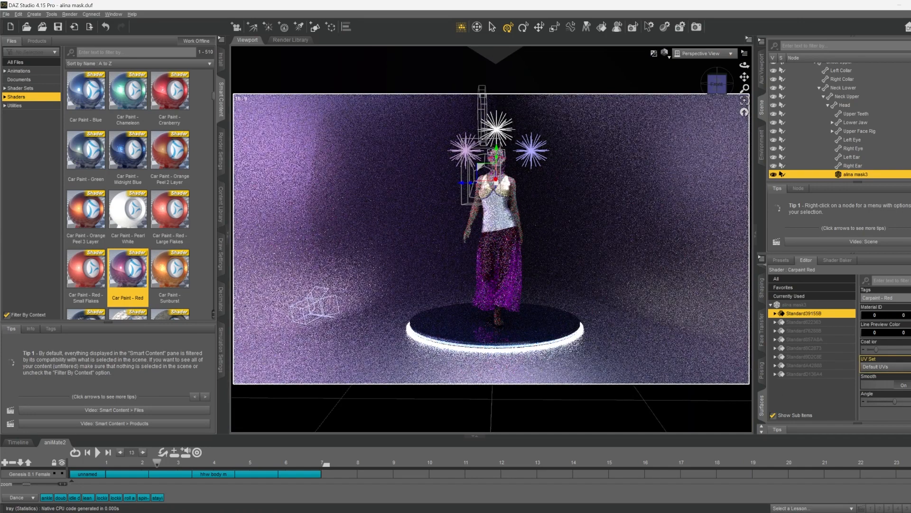
{"action": "left_click_drag", "start_coordinate": [716, 89], "coordinate": [692, 95]}
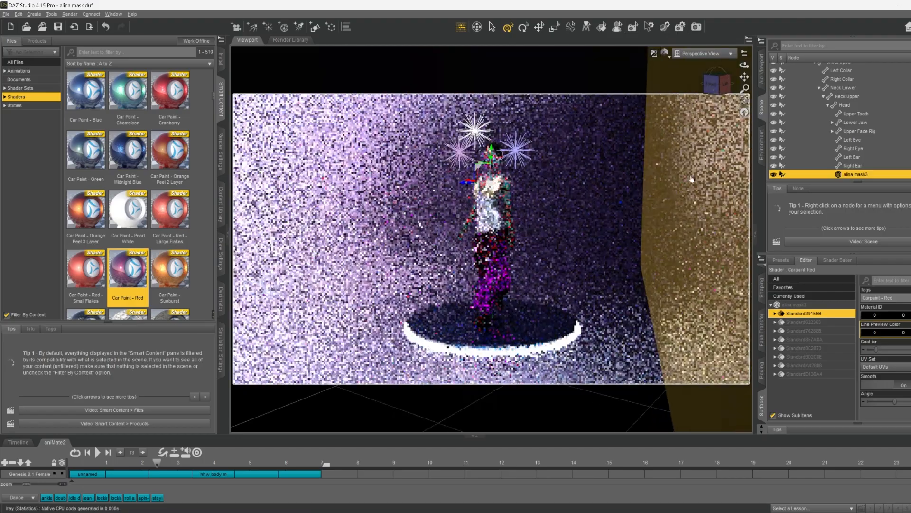
{"action": "left_click_drag", "start_coordinate": [691, 179], "coordinate": [522, 419]}
{"action": "scroll", "coordinate": [610, 151], "scroll_direction": "up", "scroll_amount": 5}
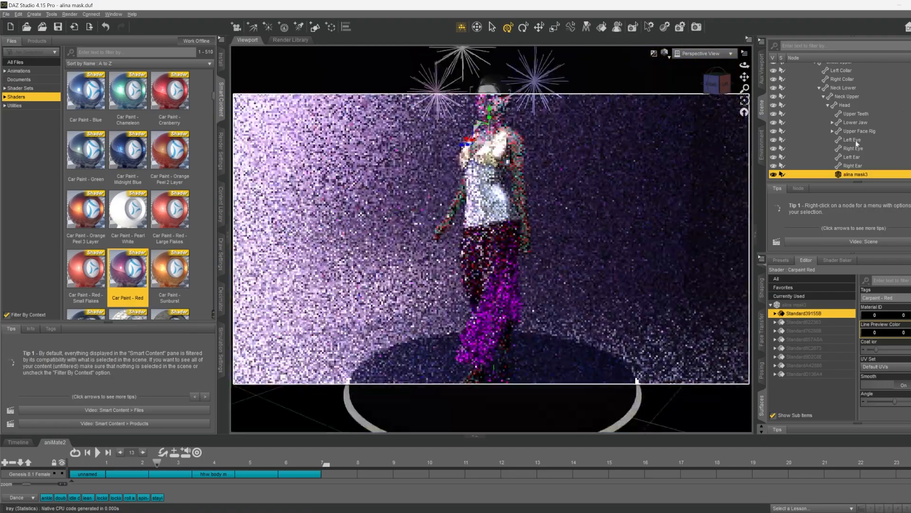
{"action": "left_click_drag", "start_coordinate": [744, 77], "coordinate": [743, 99]}
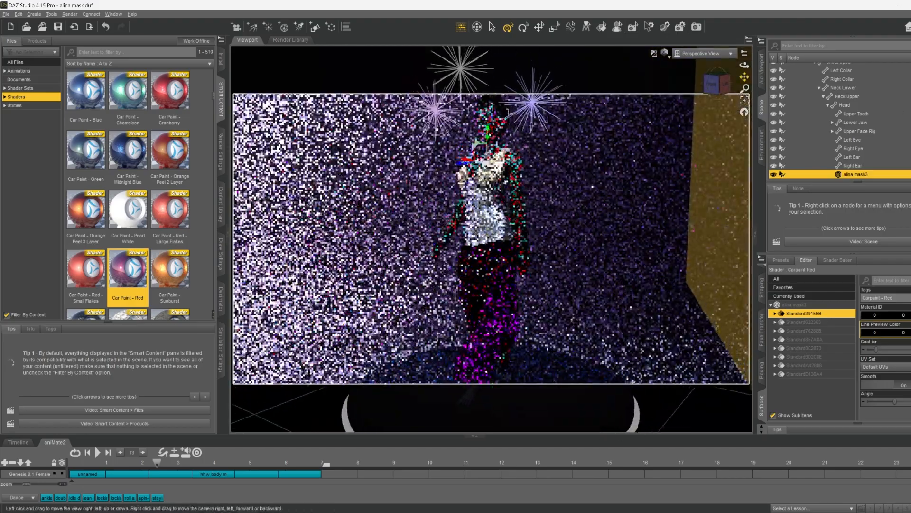